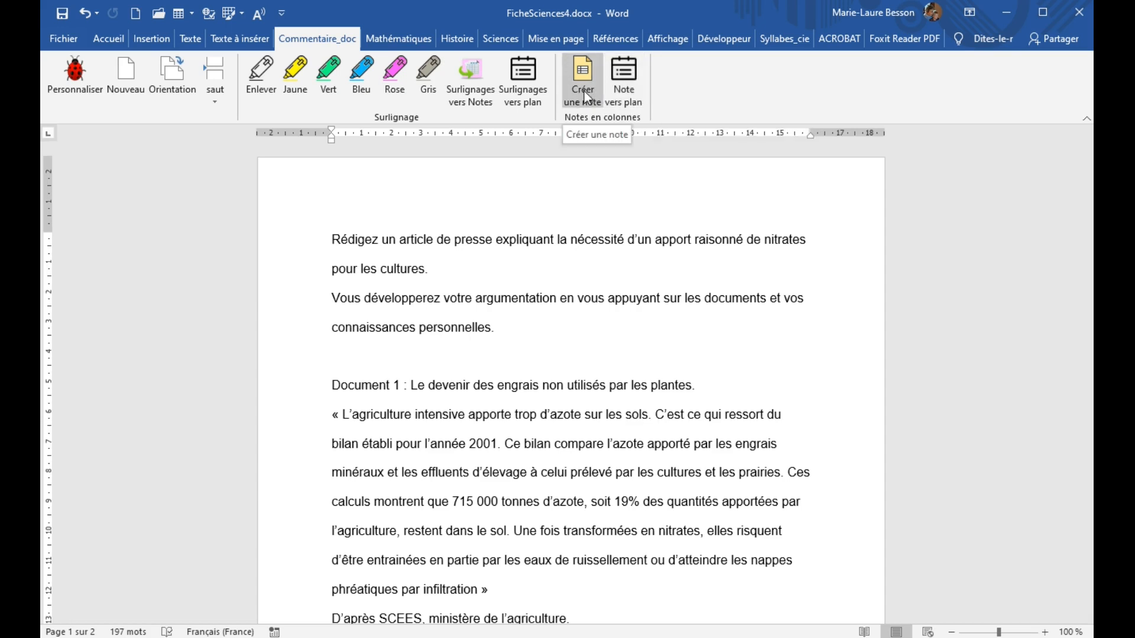
Step: Highlight "Rédigez un article de presse" in grey at the start of the assignment
click(689, 299)
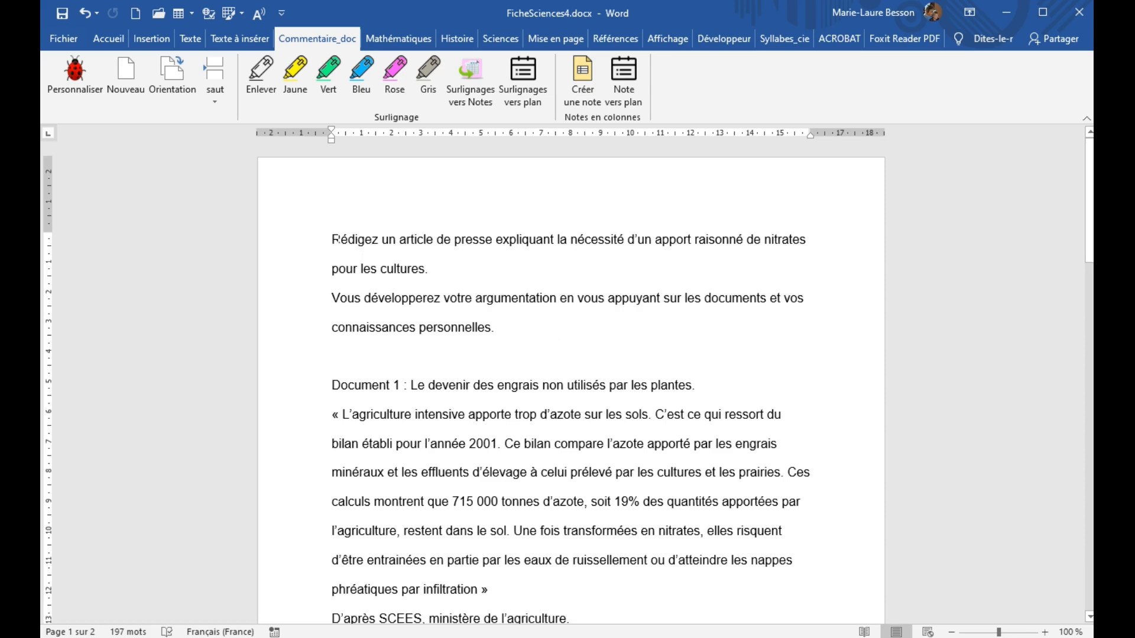
drag(333, 239, 449, 228)
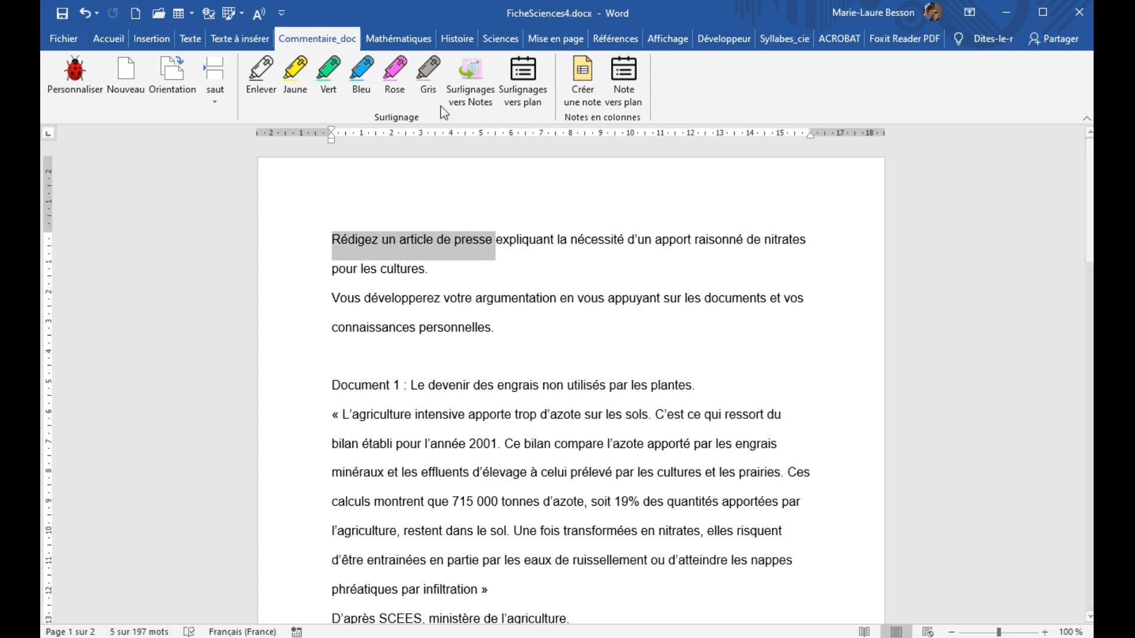
click(432, 80)
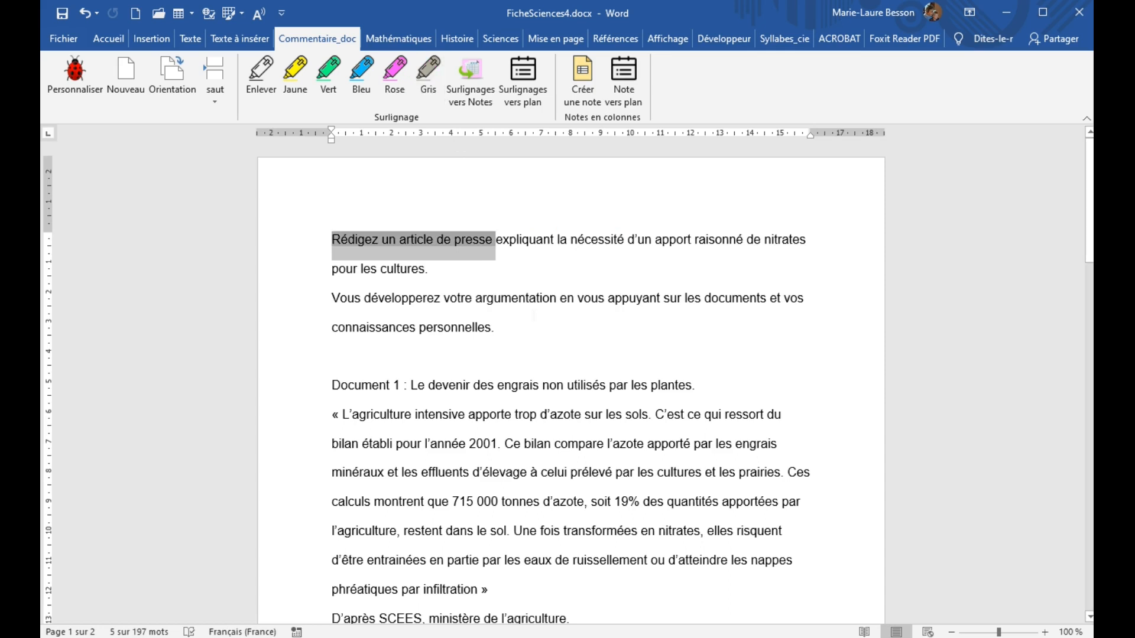
click(529, 299)
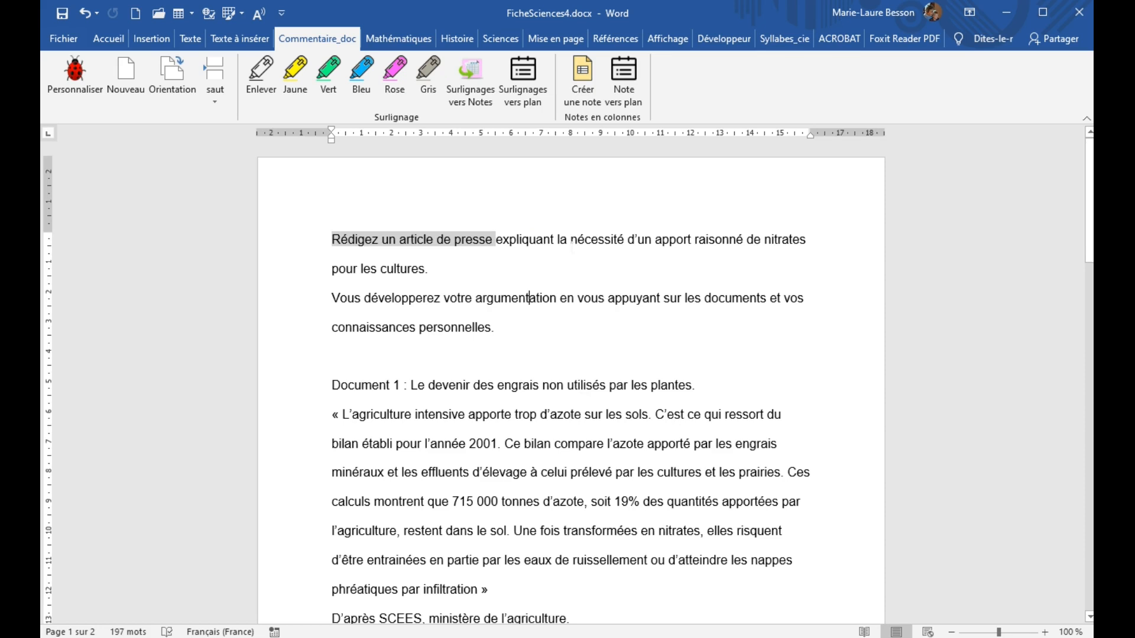
Step: Highlight "nécessité d'un apport raisonné de nitrates" in pink in the first sentence
drag(572, 240, 808, 239)
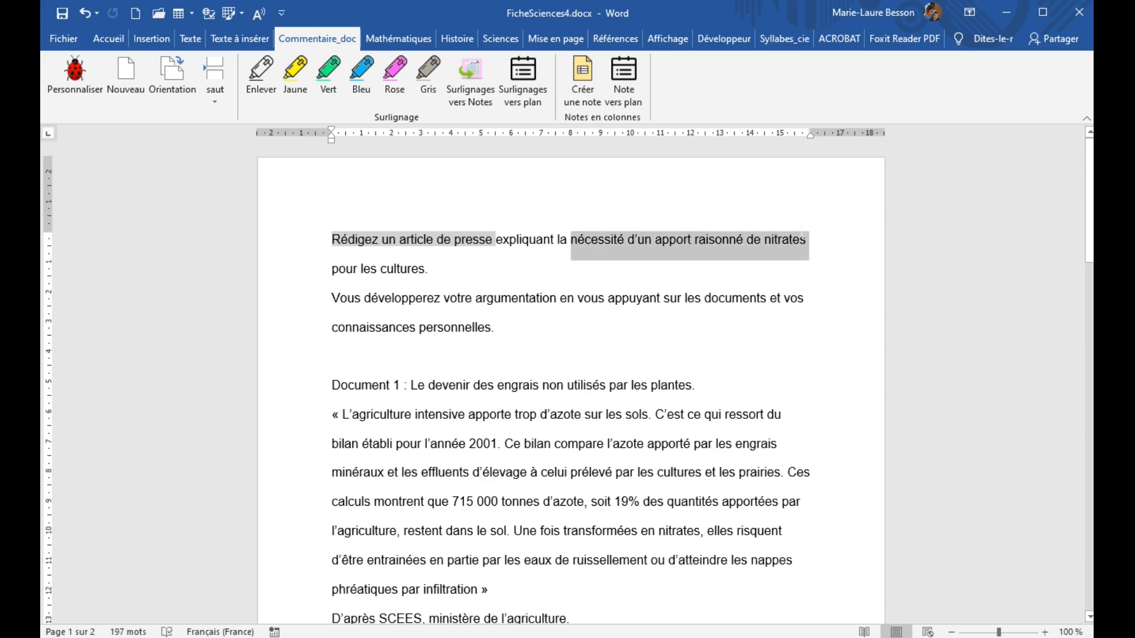
click(395, 77)
click(566, 298)
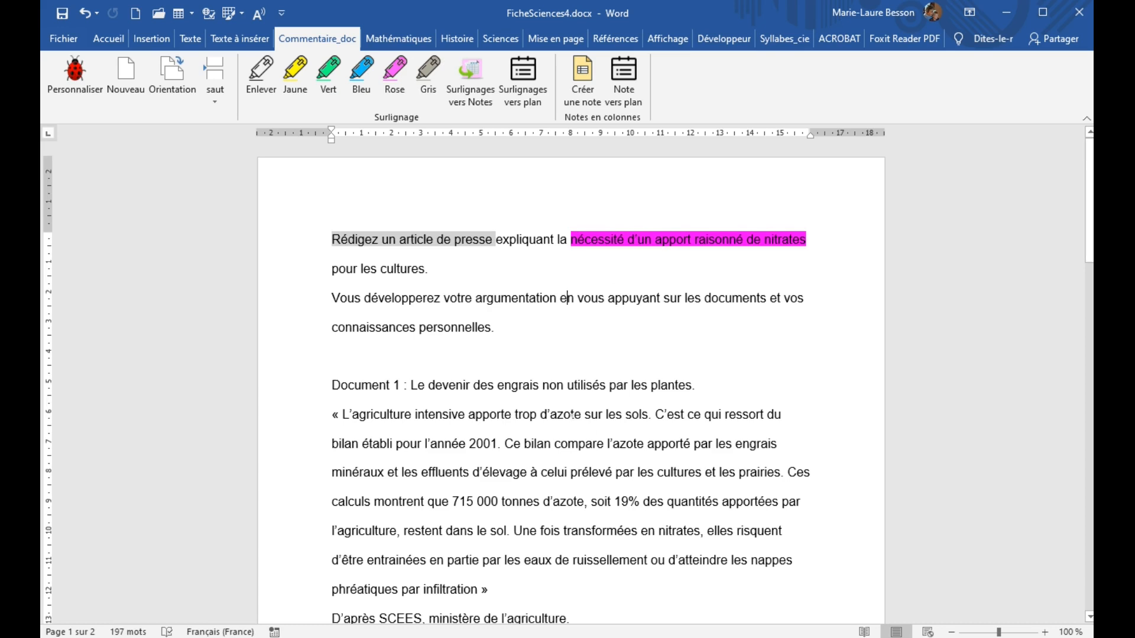
Step: Highlight "engrais non utilisés" in blue in the Document 1 title
scroll(418, 343, down, 3)
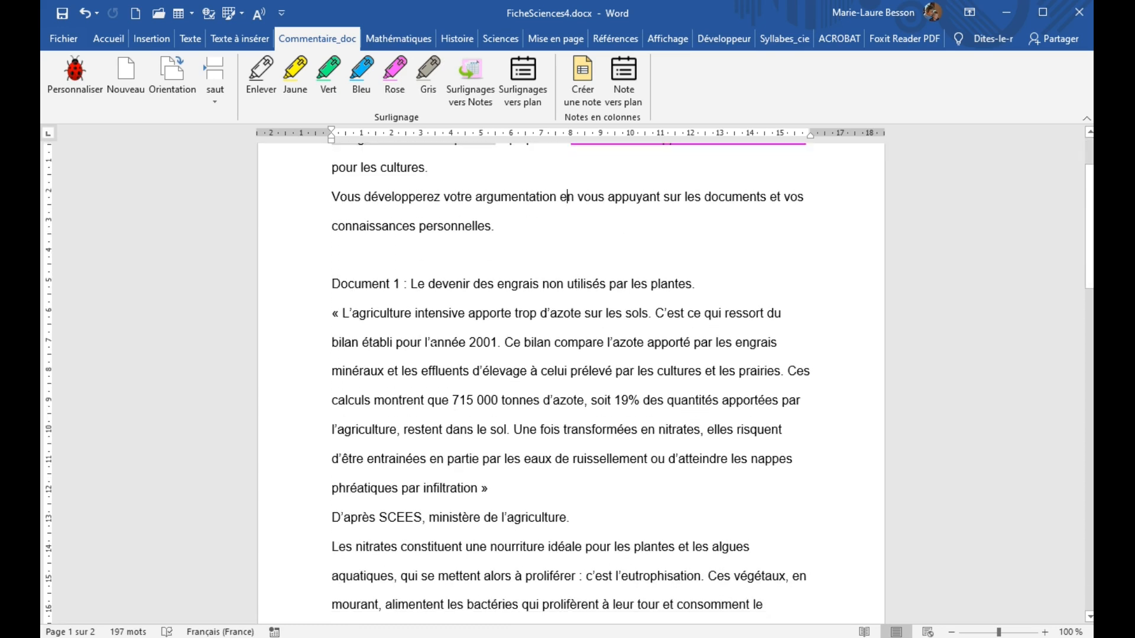
scroll(417, 342, down, 15)
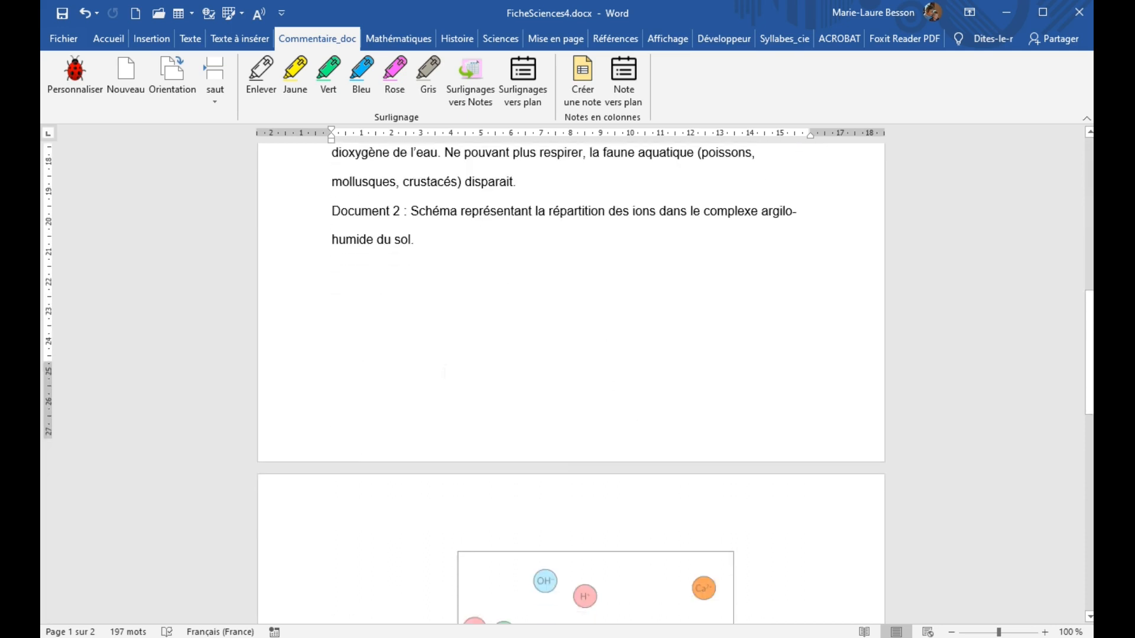
scroll(443, 371, down, 7)
scroll(573, 514, up, 20)
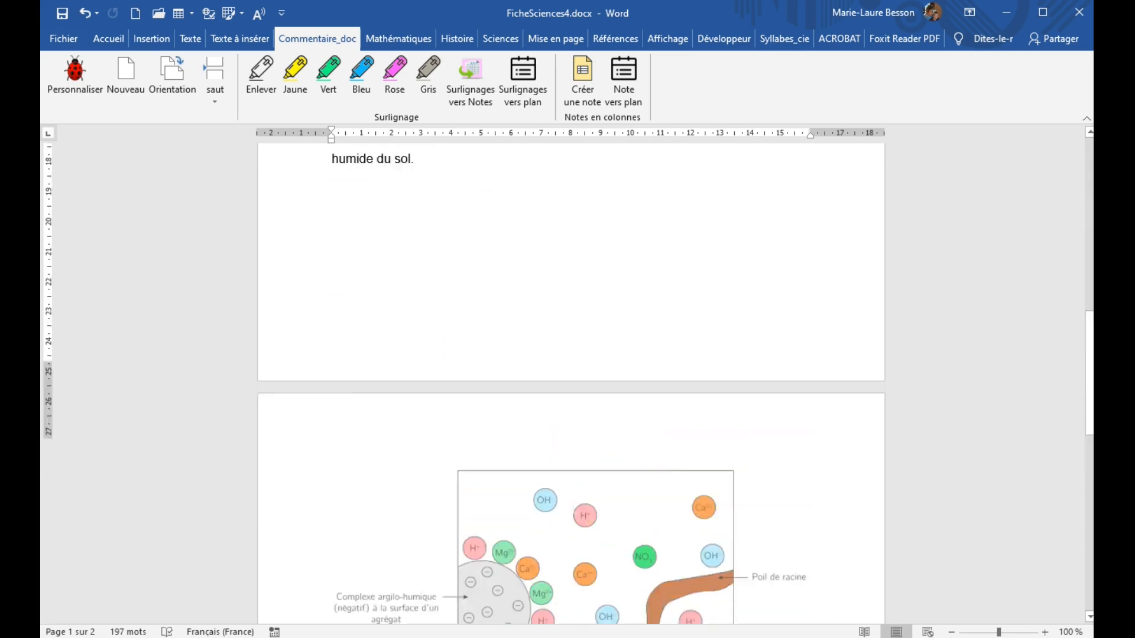
scroll(573, 480, up, 2)
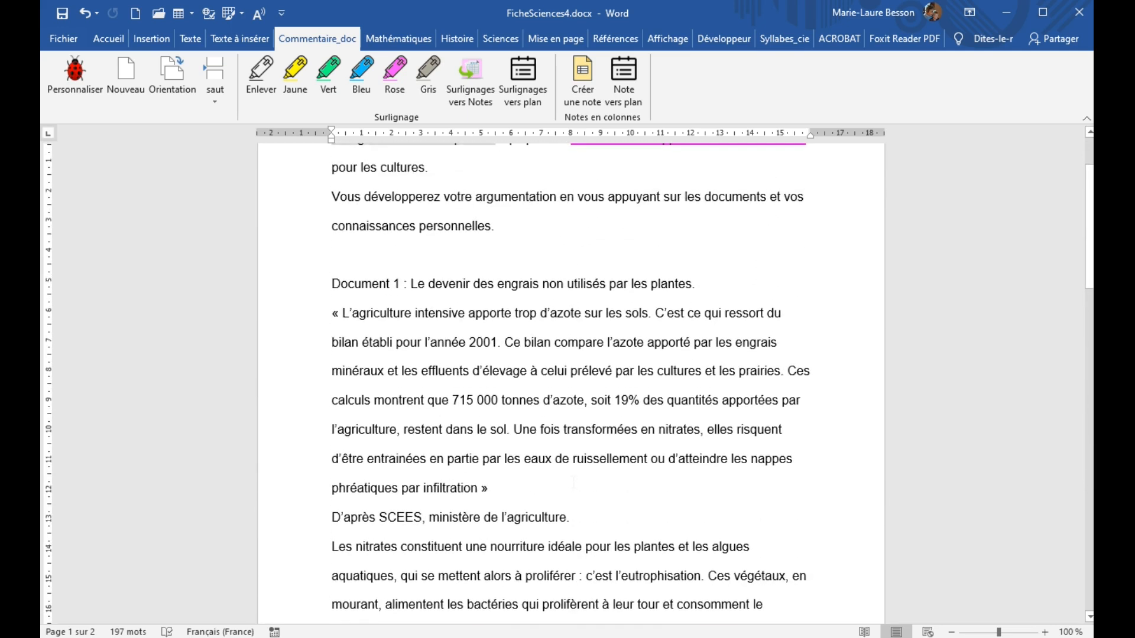
scroll(573, 482, down, 1)
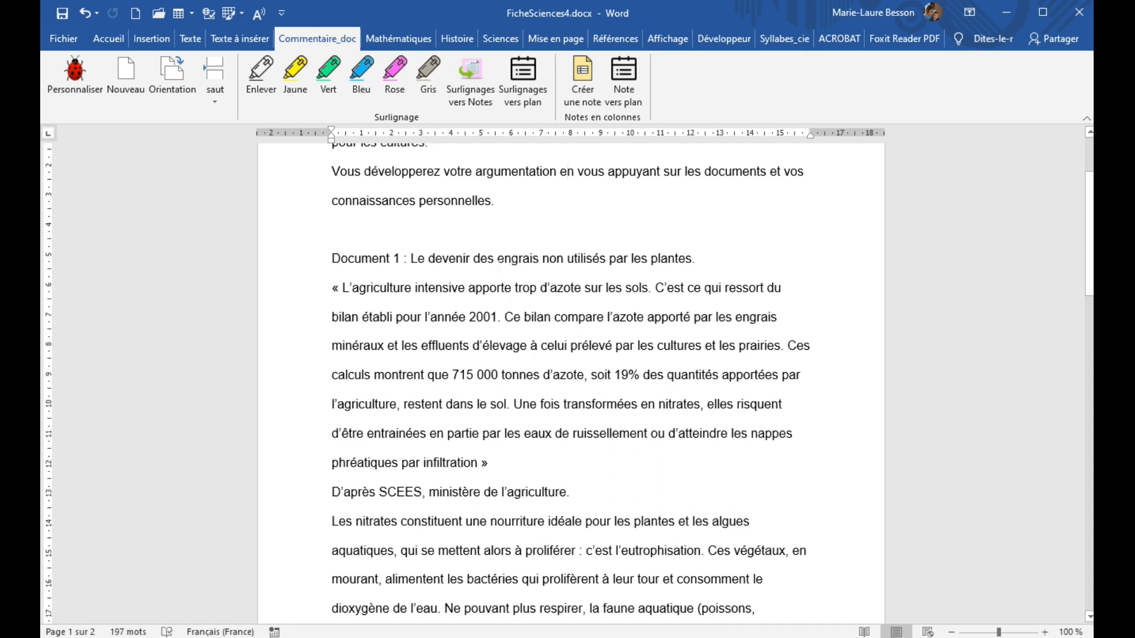
drag(498, 260, 585, 264)
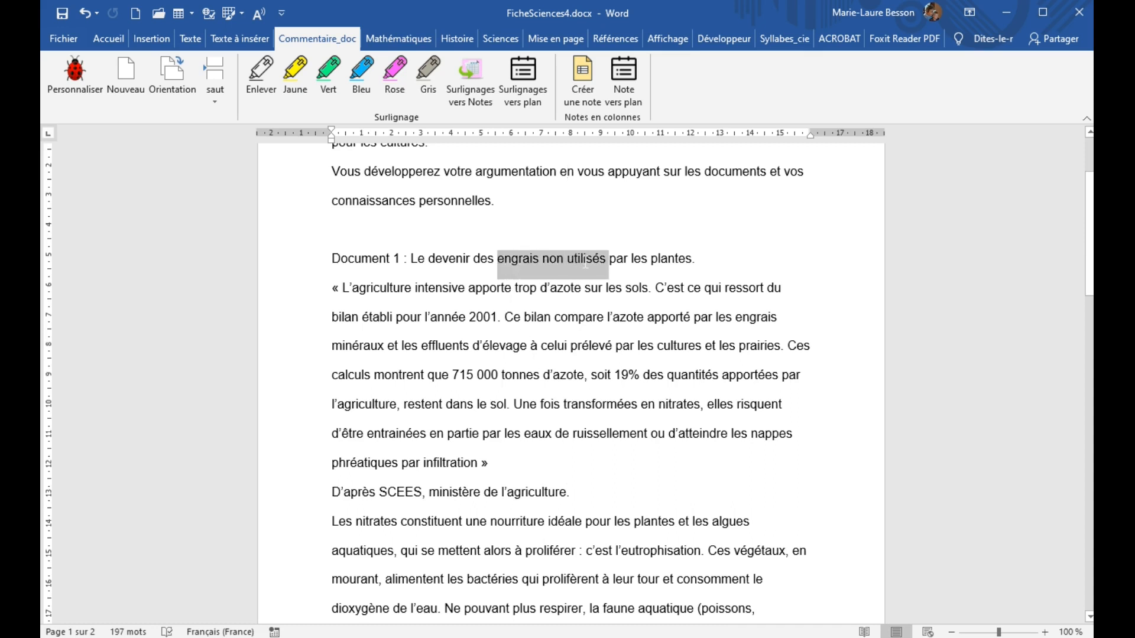
click(362, 85)
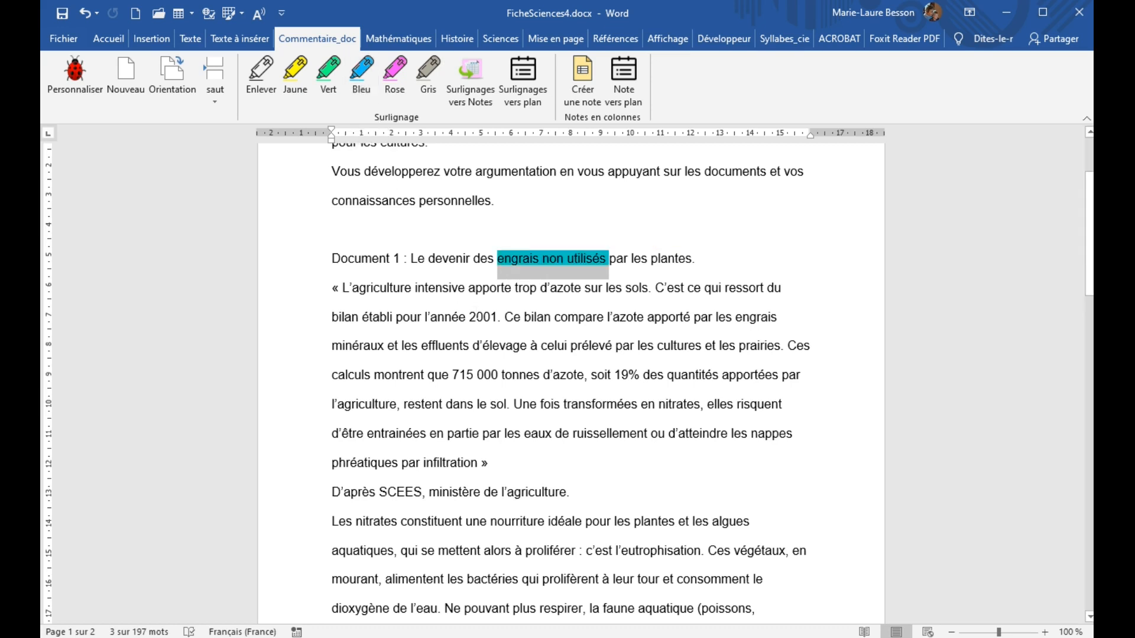
click(477, 316)
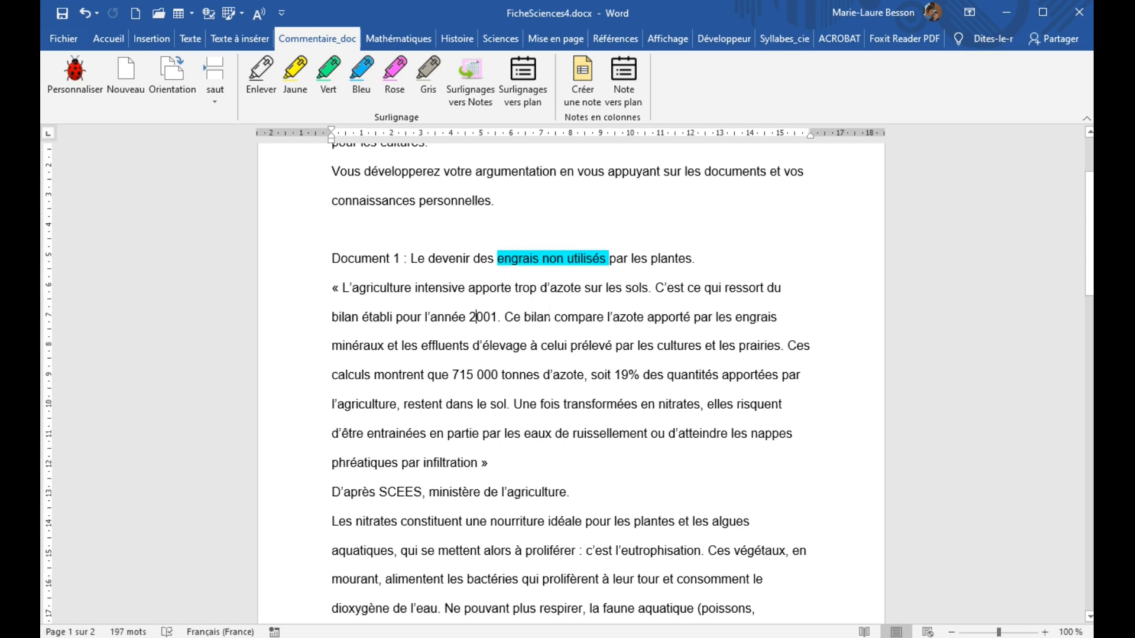
Step: Highlight "trop d'azote" and "19% des quantités apportées par l'agriculture" in blue in the Document 1 text
scroll(567, 378, down, 1)
scroll(550, 312, down, 1)
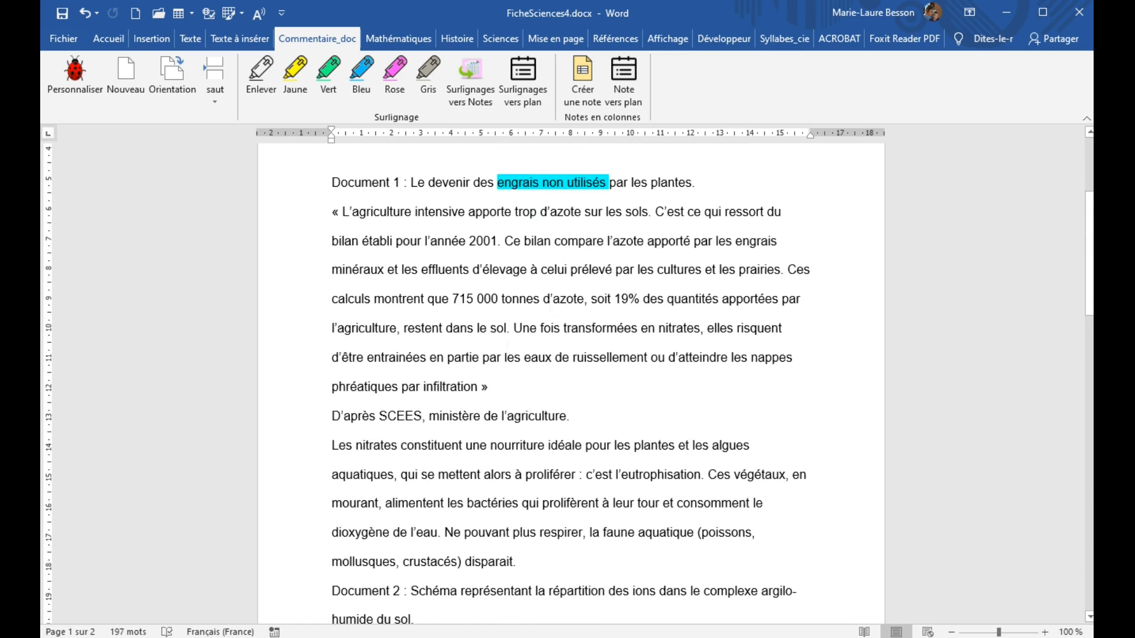
mouse_move(515, 214)
mouse_down()
mouse_move(602, 216)
mouse_move(580, 216)
mouse_up()
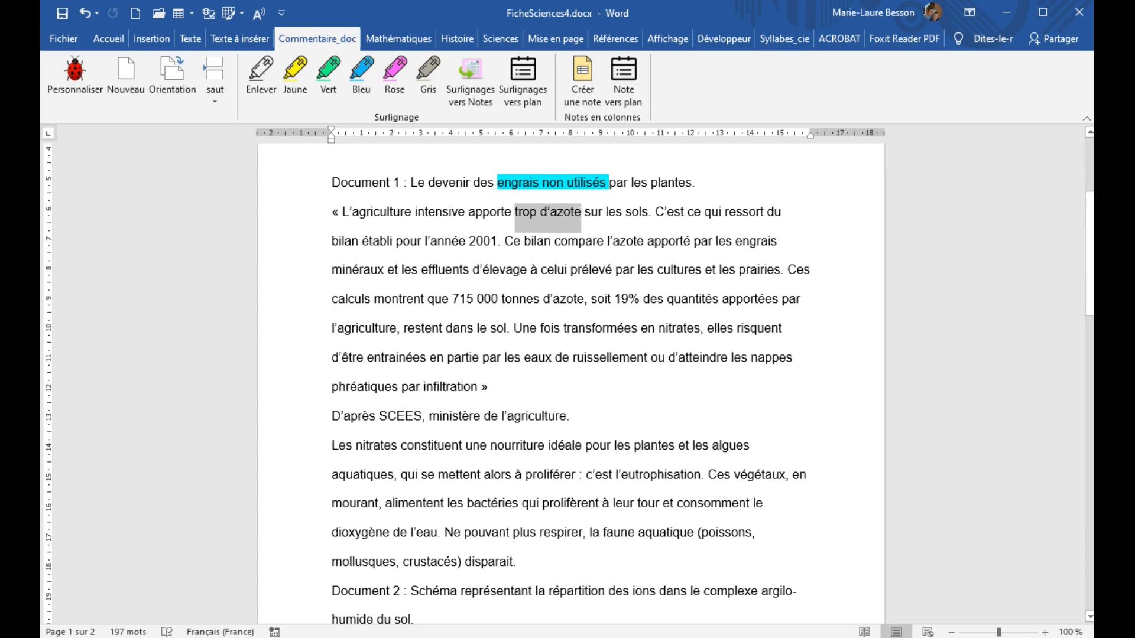
click(367, 71)
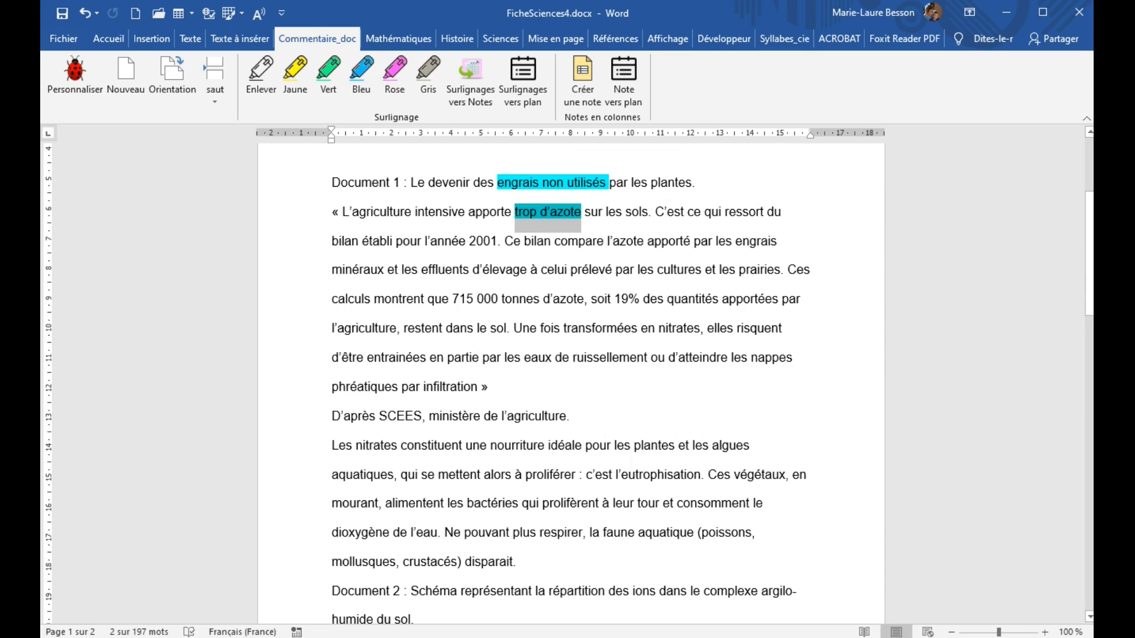
mouse_move(617, 298)
mouse_down()
mouse_move(509, 333)
mouse_move(396, 329)
mouse_up()
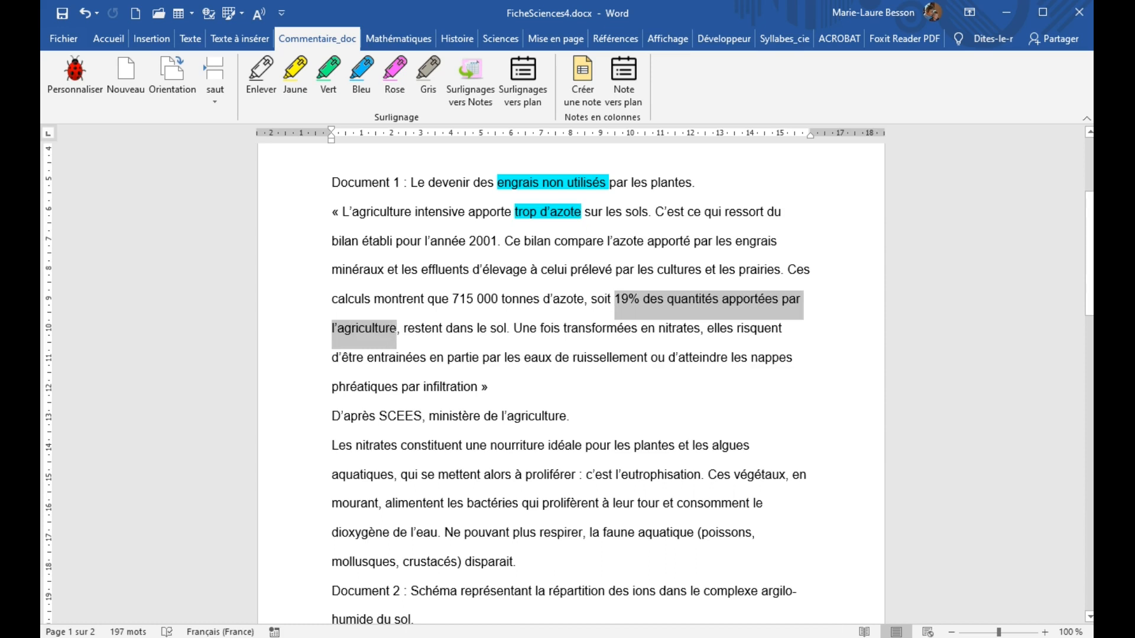
click(365, 72)
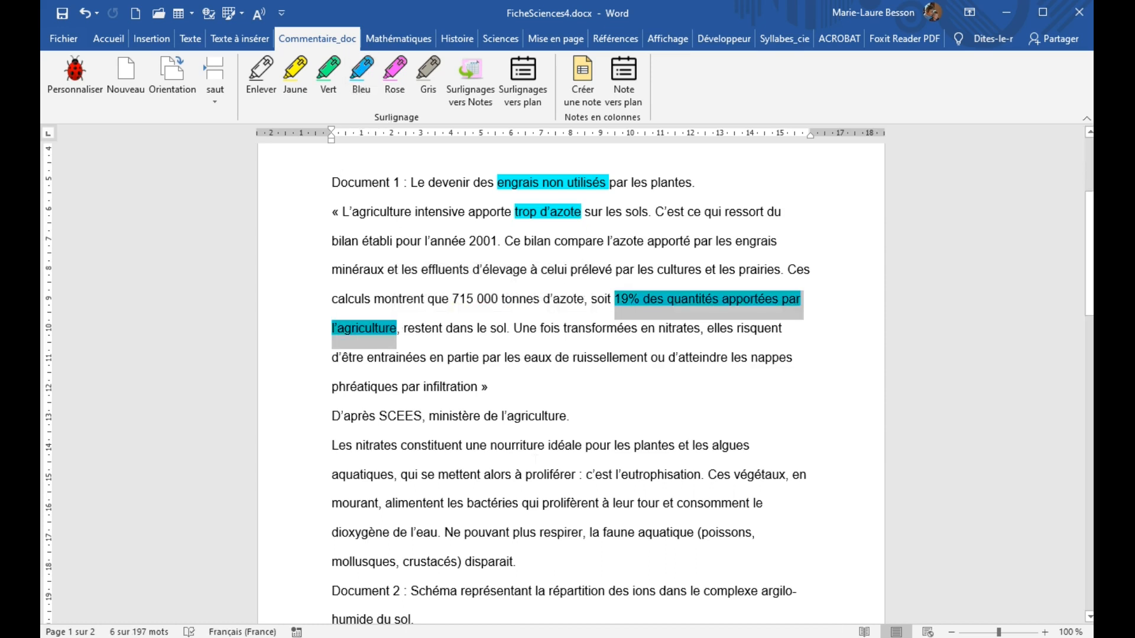
click(535, 416)
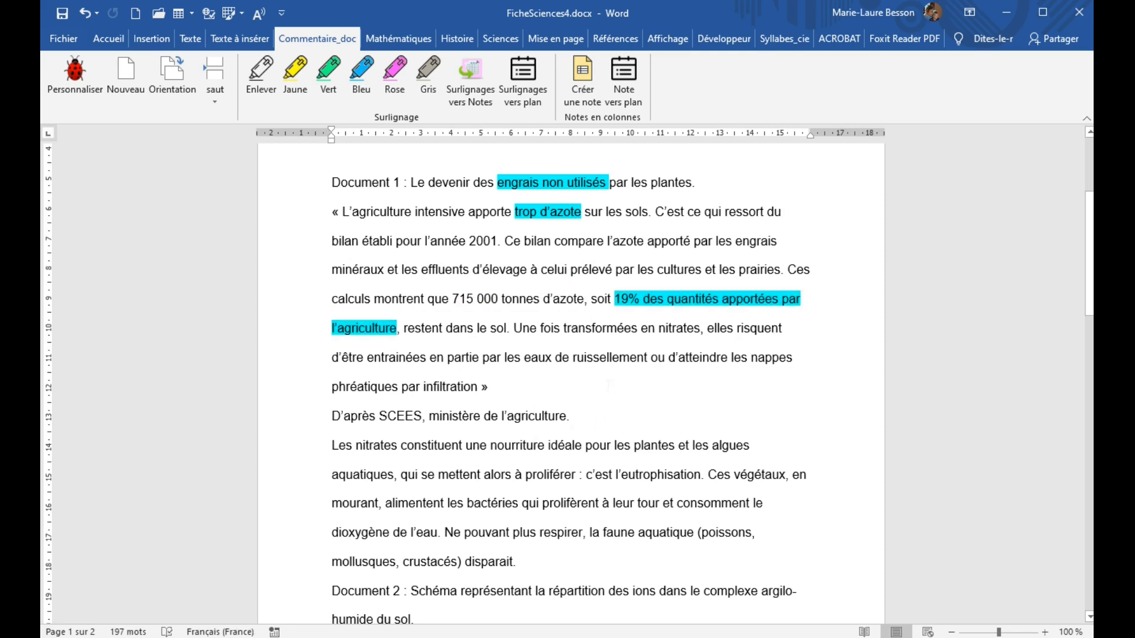
Step: Highlight "ruissellement" and "l'eutrophisation" in blue in the Document 1 text
double_click(613, 357)
click(360, 77)
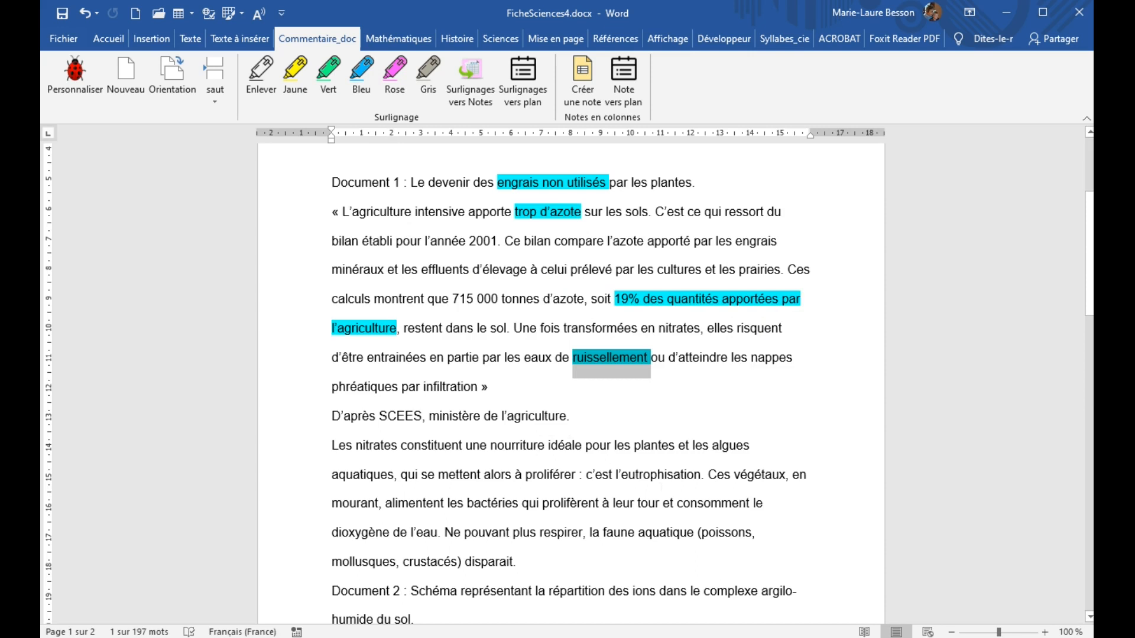
scroll(570, 384, down, 3)
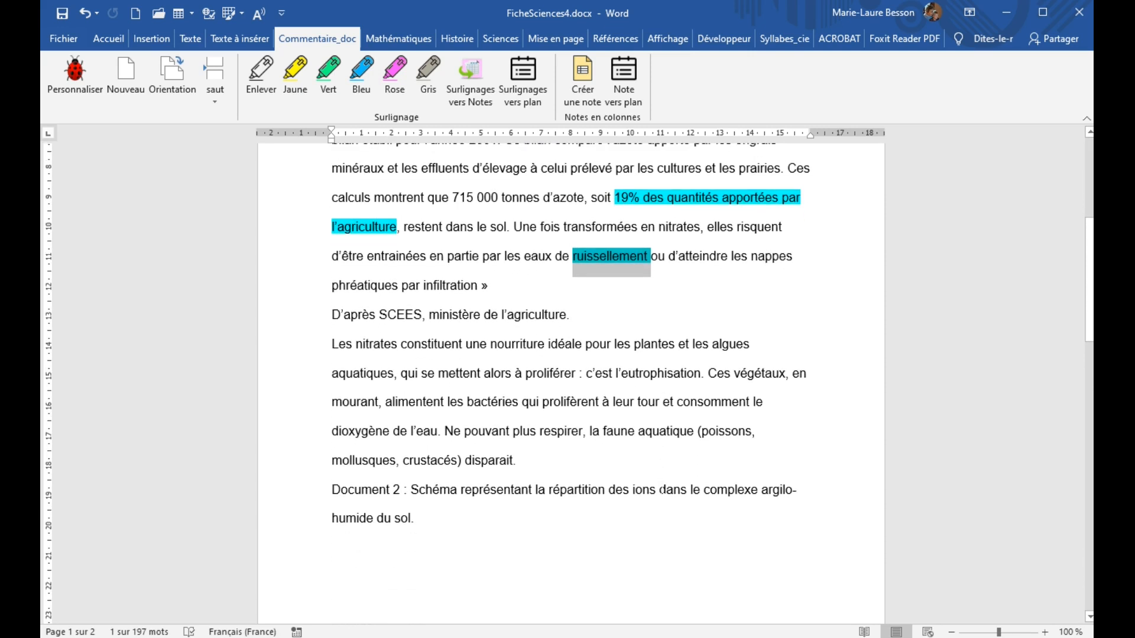
double_click(664, 347)
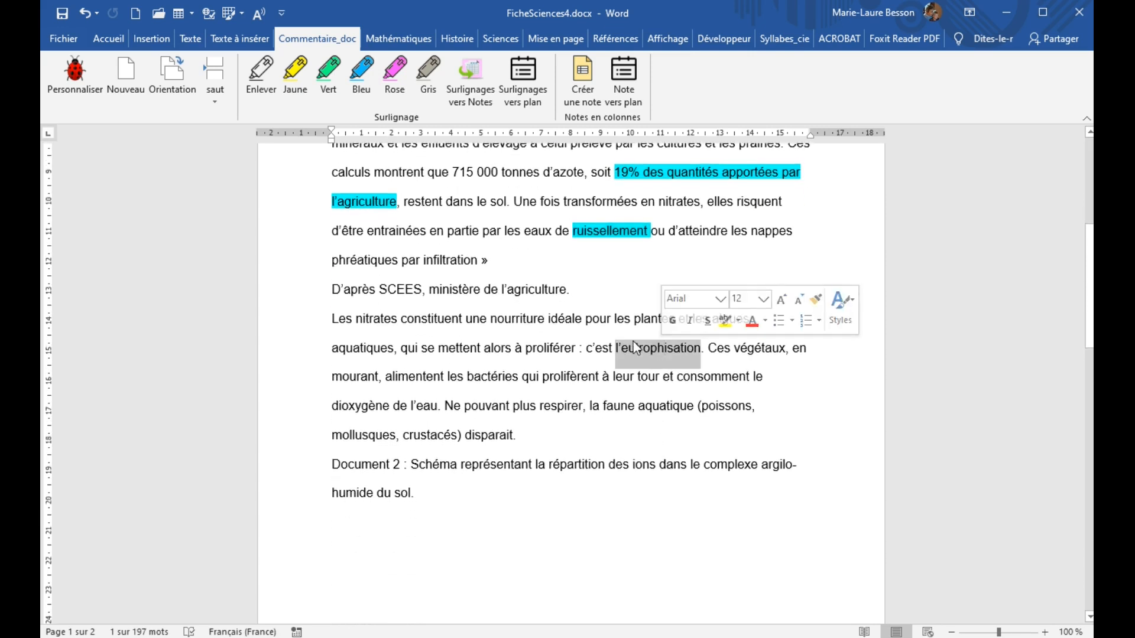
click(360, 73)
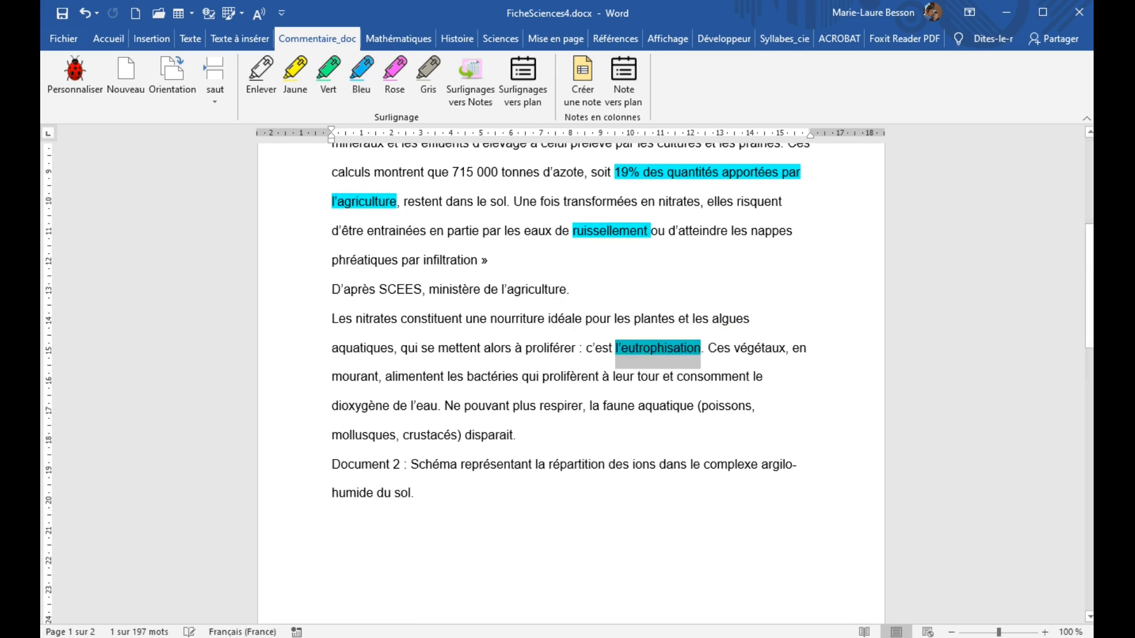
click(675, 532)
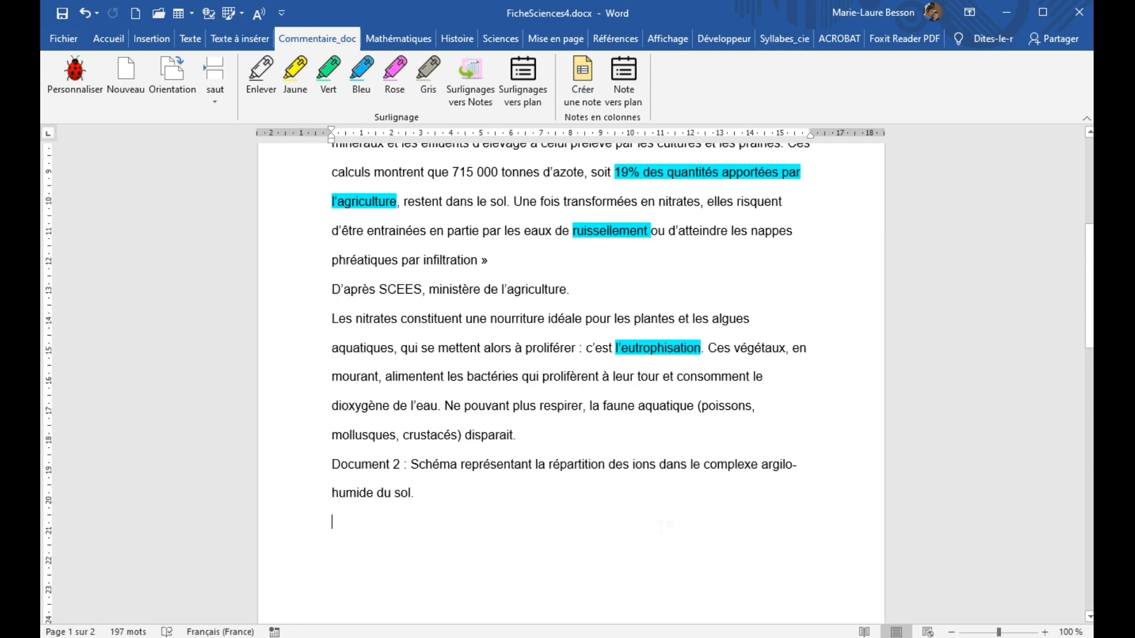
Step: Review the options for extracting highlights into a column note, and leave without extracting anything
scroll(662, 526, down, 3)
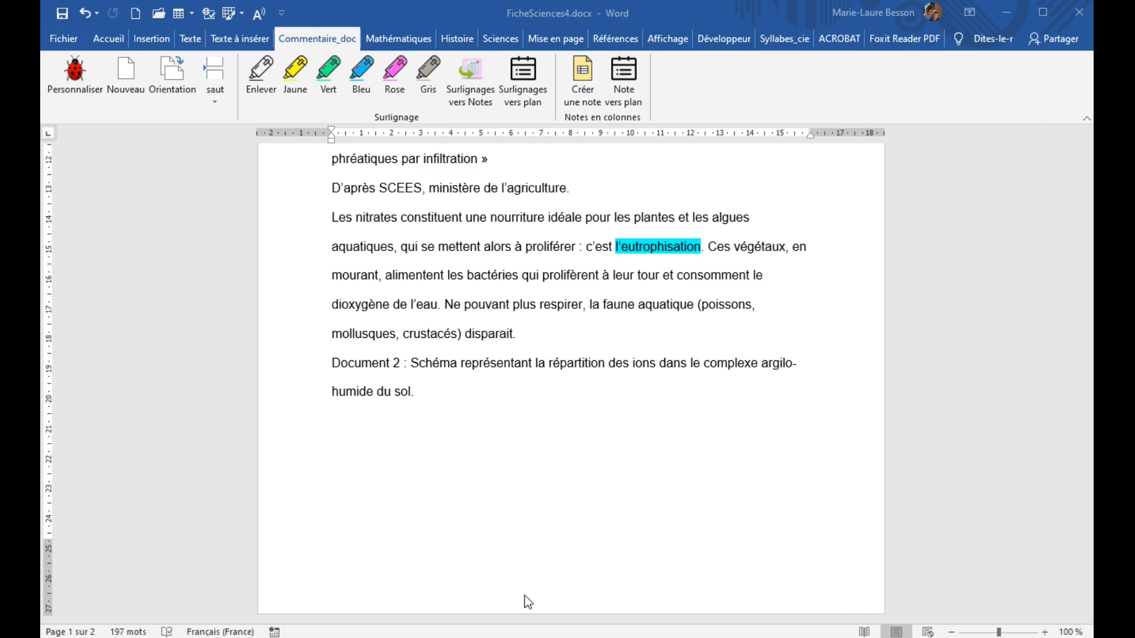
click(468, 461)
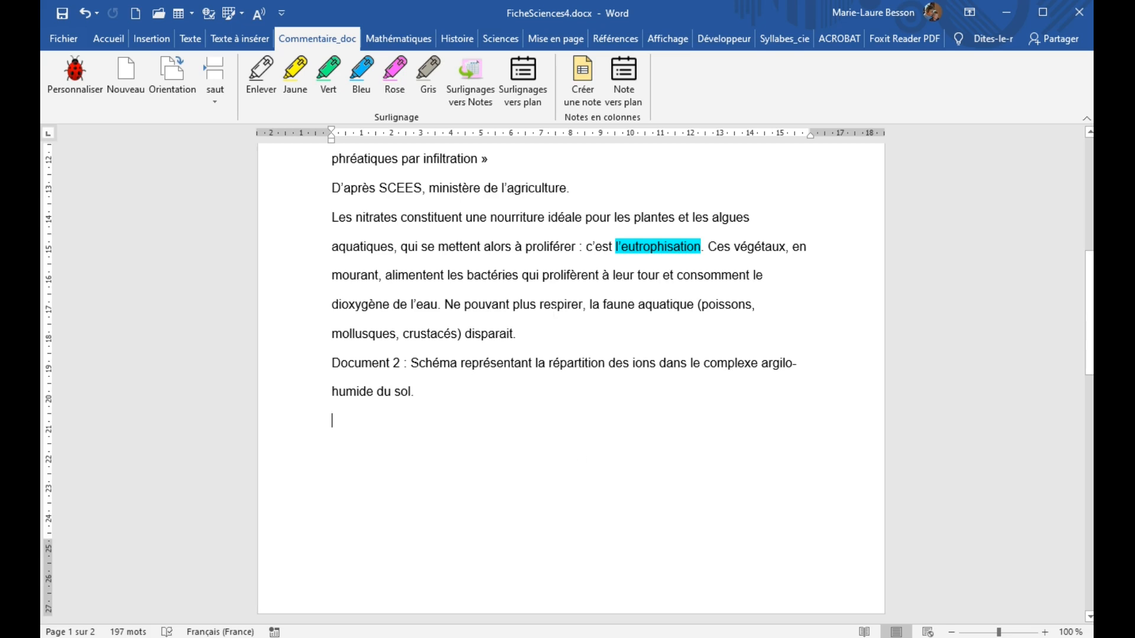
click(472, 78)
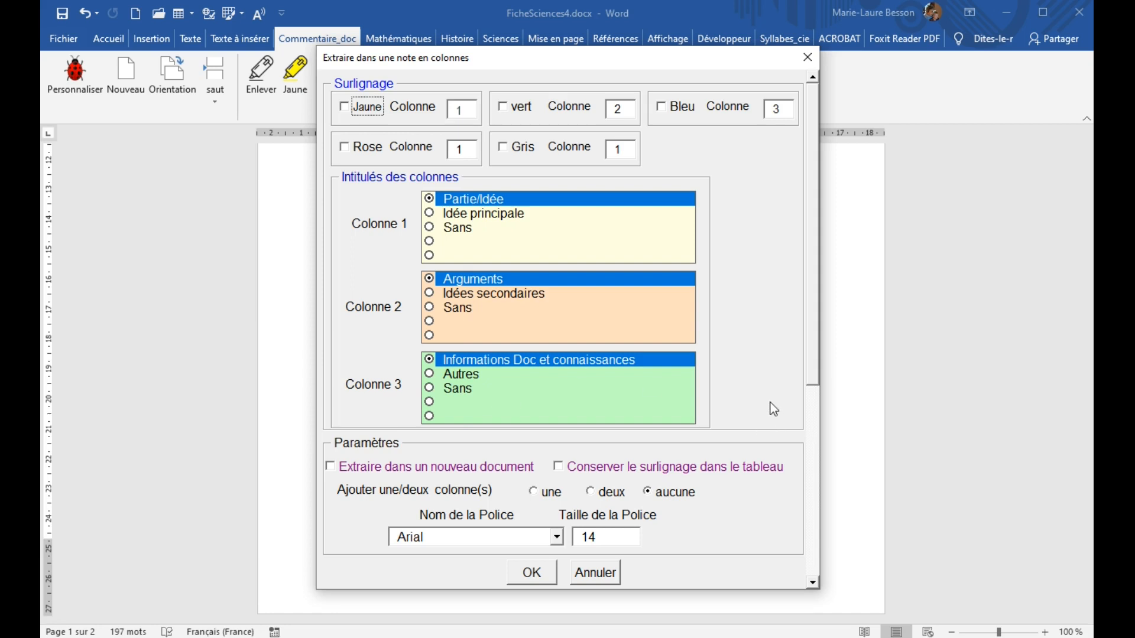
click(613, 578)
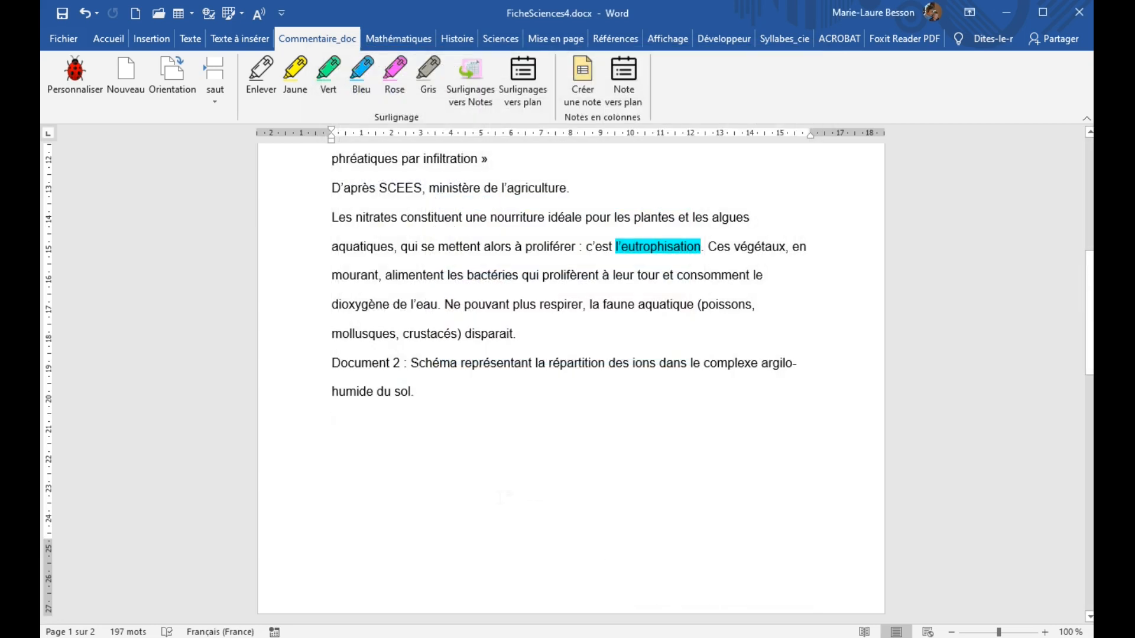
scroll(570, 383, up, 5)
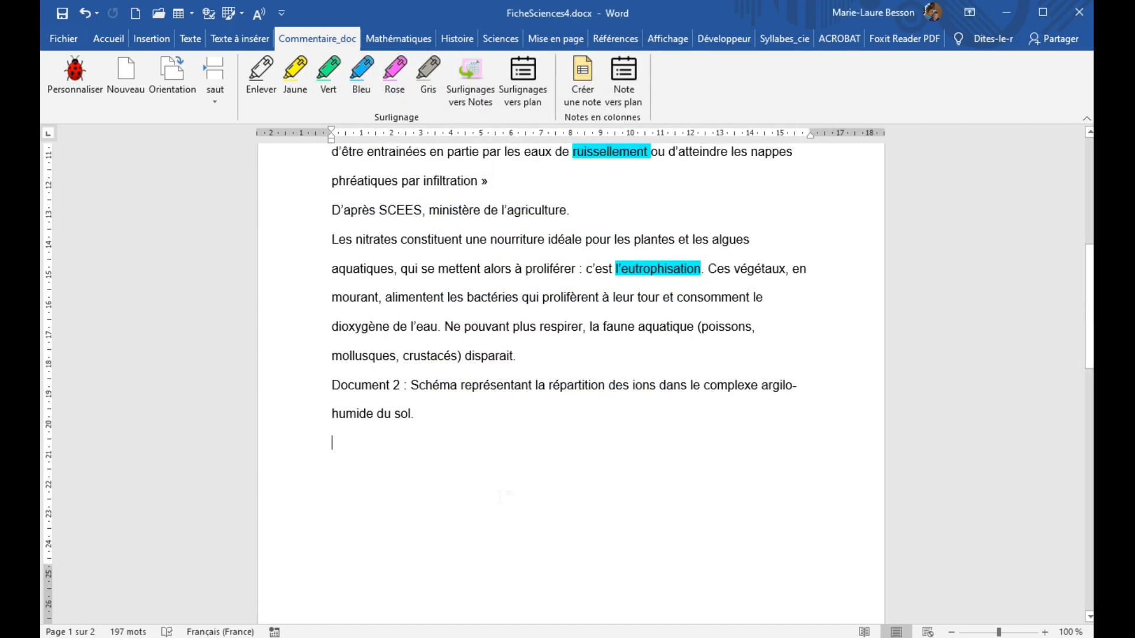
scroll(177, 343, up, 3)
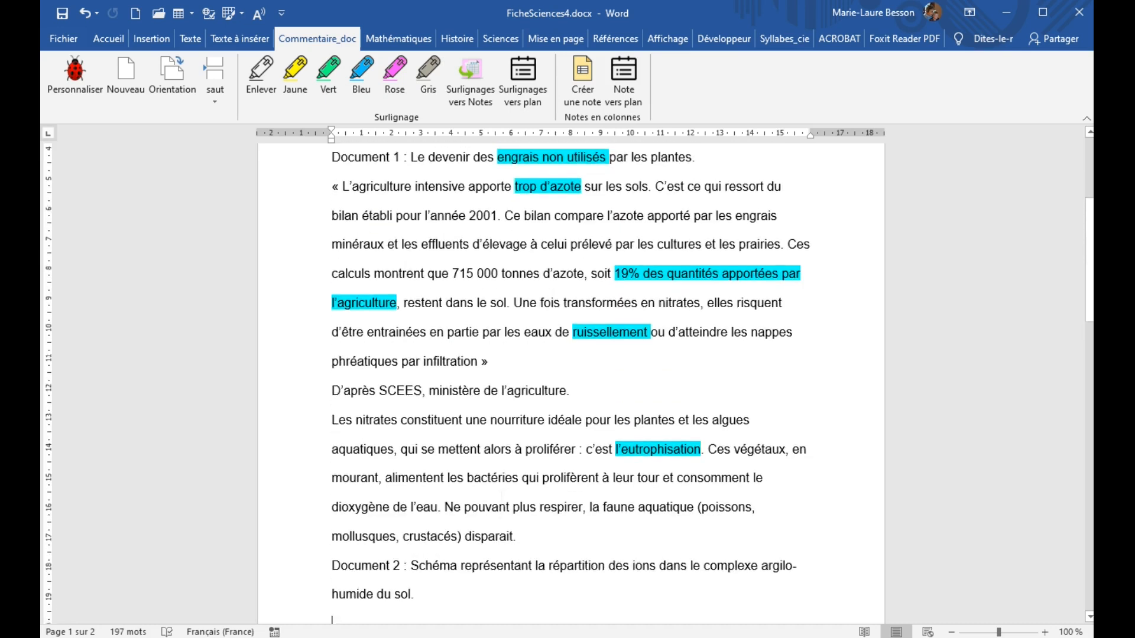
Step: Load the "Sciences" series of column headings for notes, put it to use and leave the template customisation
click(75, 75)
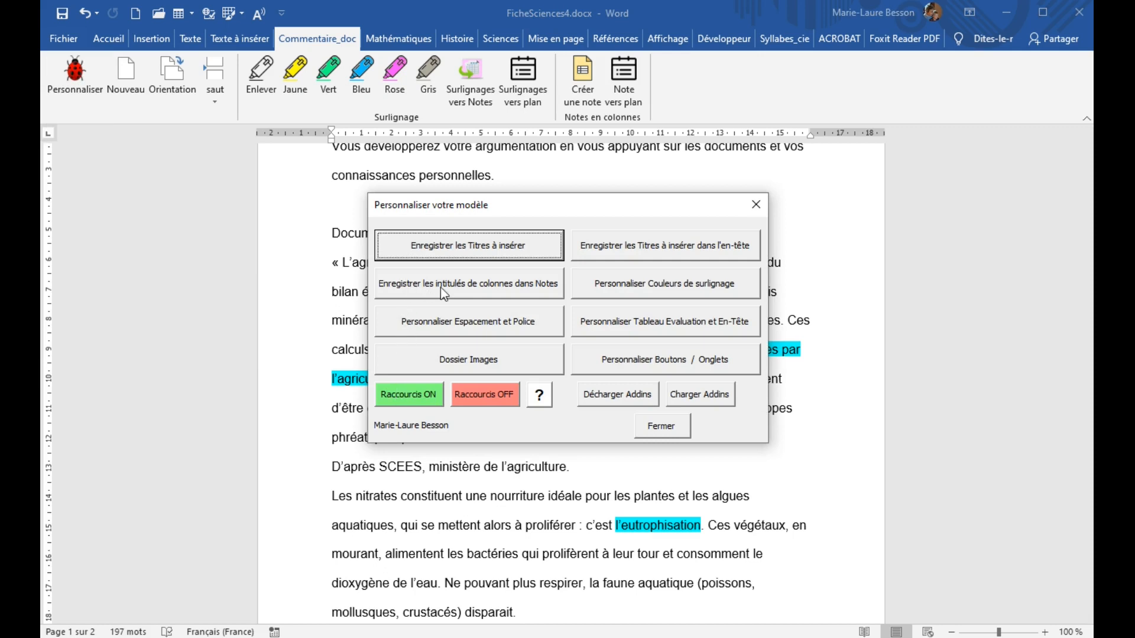
click(504, 294)
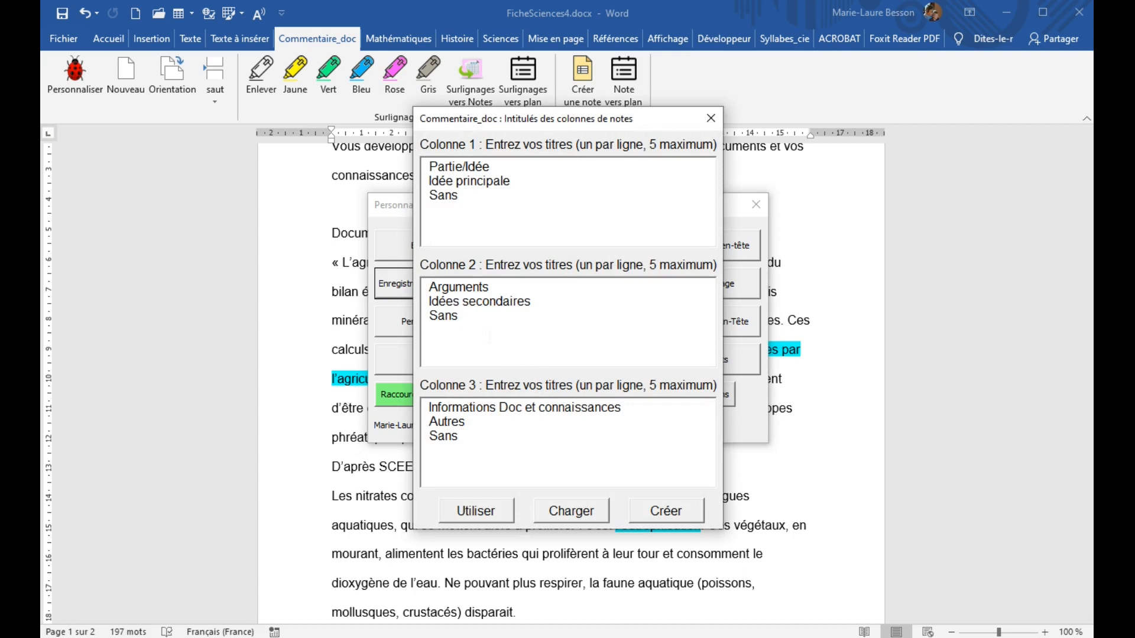
click(571, 511)
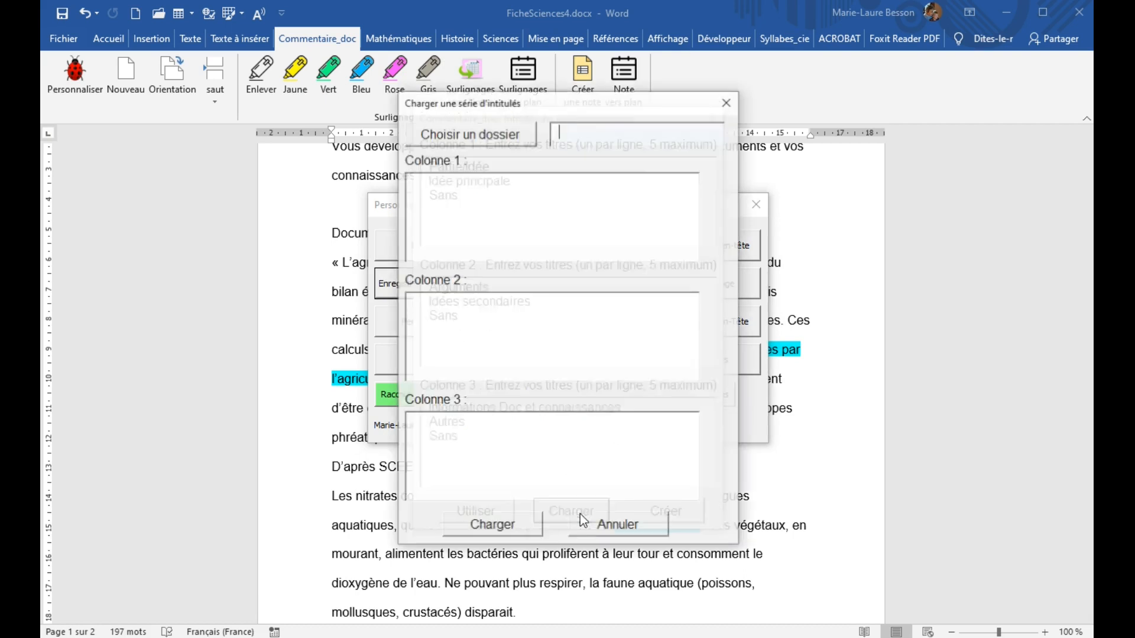
click(489, 136)
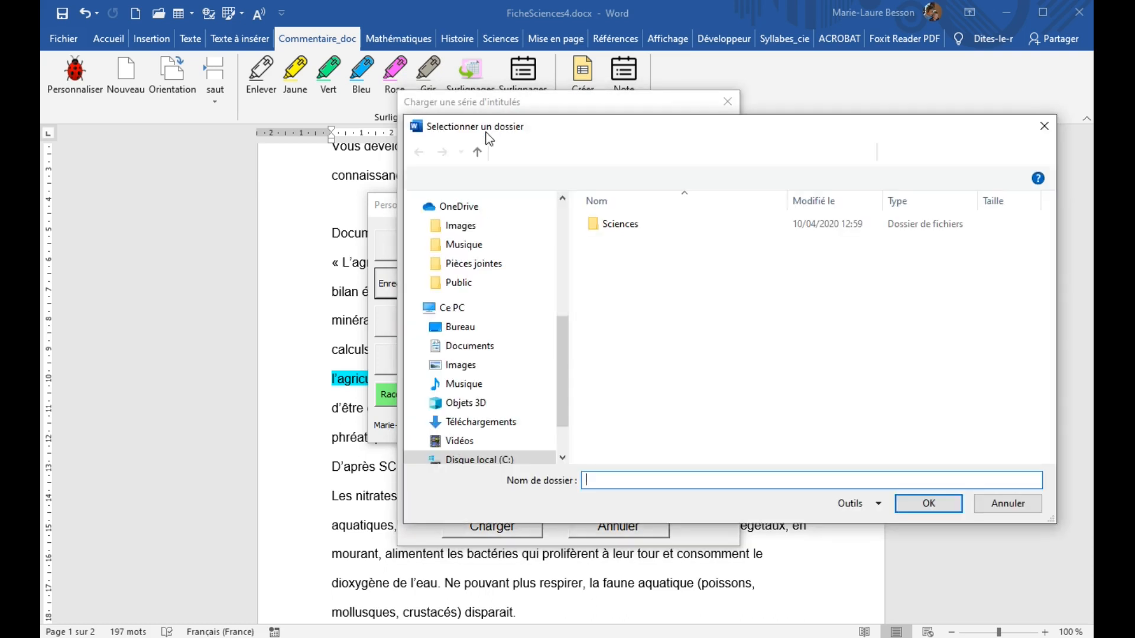
click(619, 225)
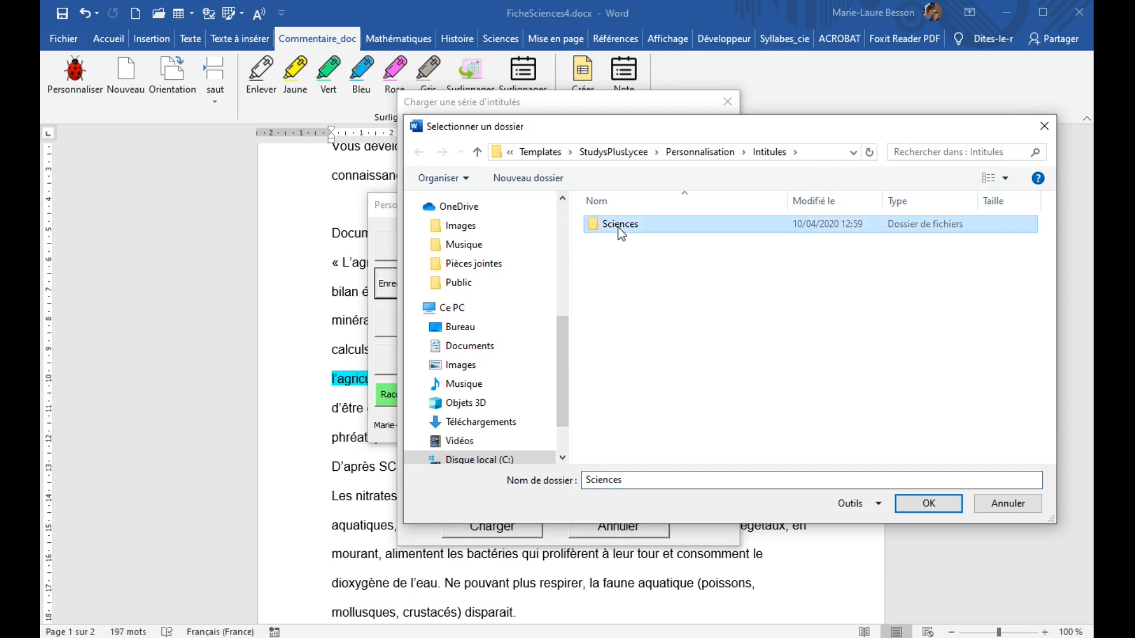
click(928, 507)
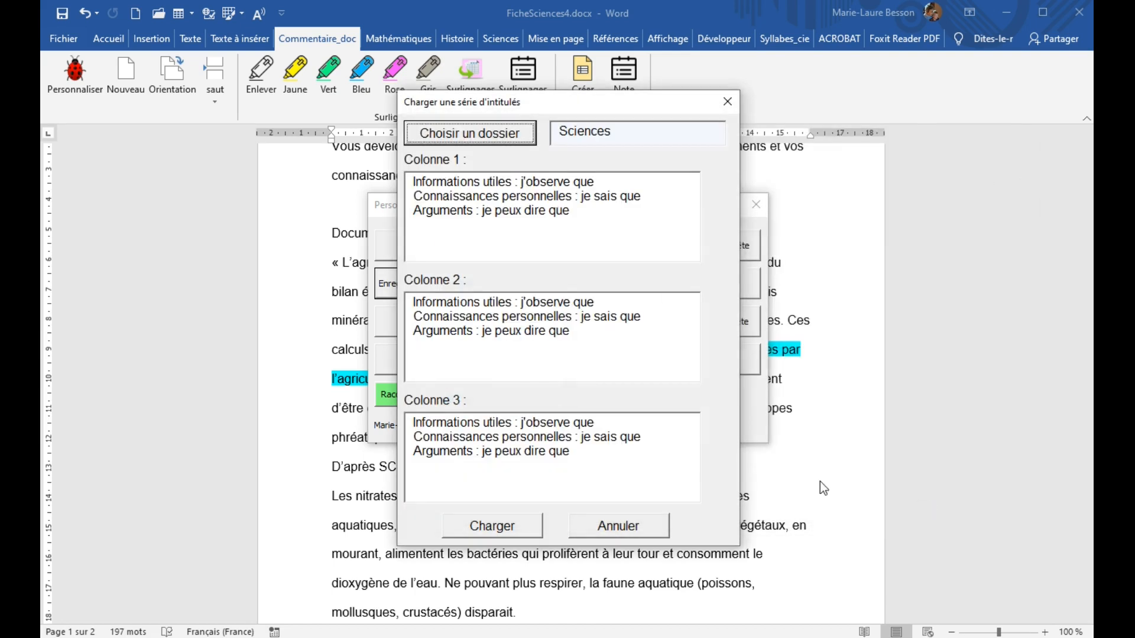
click(496, 528)
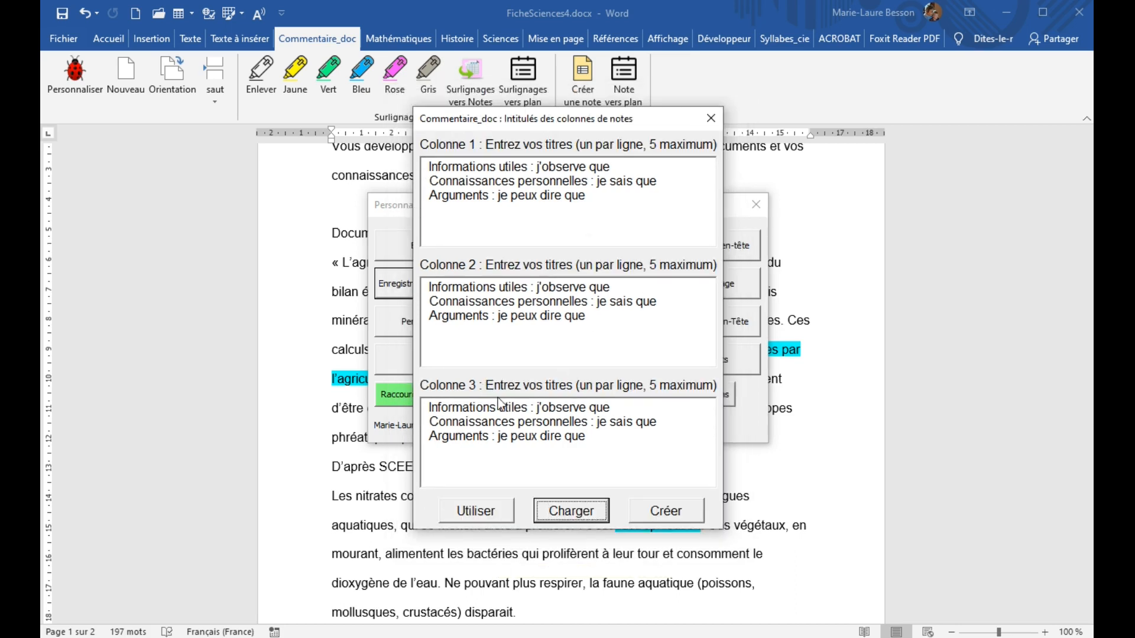
click(473, 512)
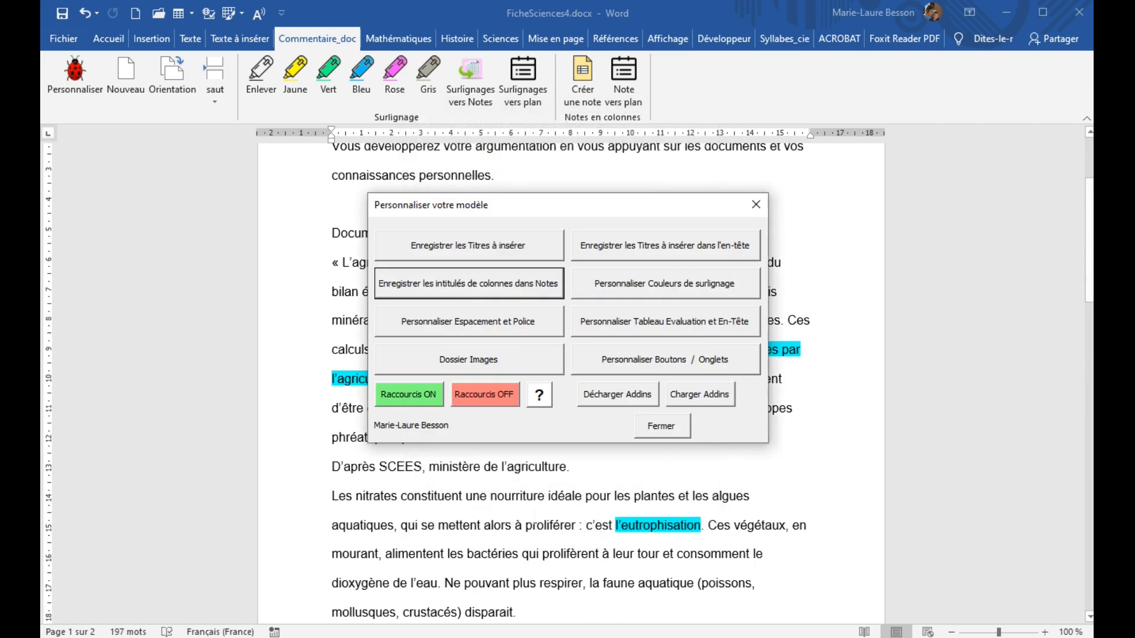
click(656, 427)
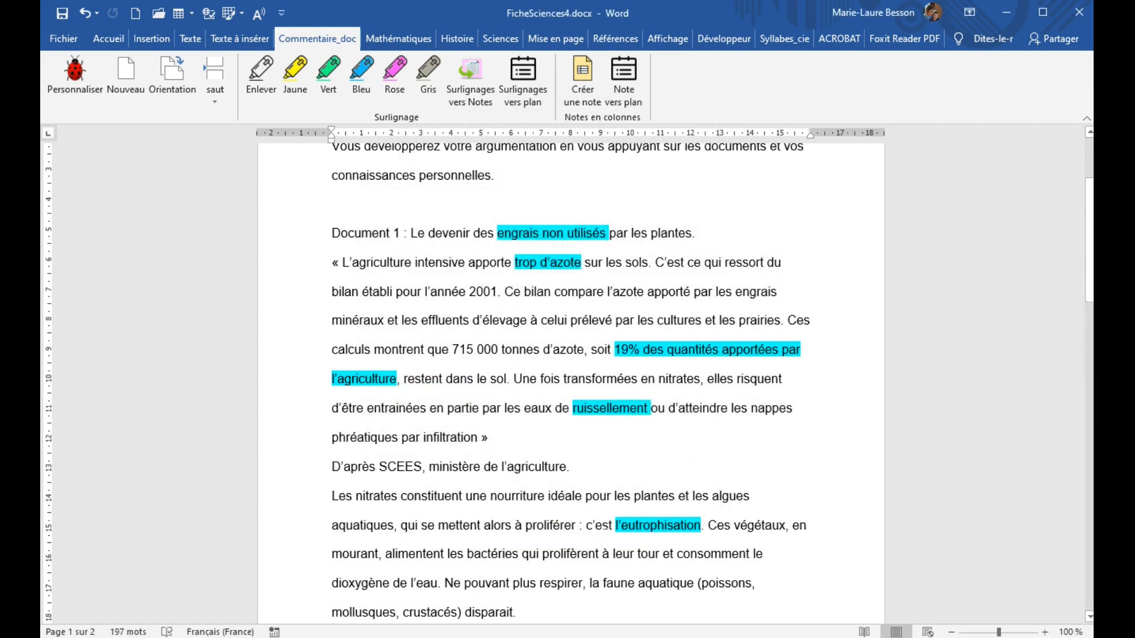
Step: Set up the column-note extraction: blue highlights in column 1, column 2 headed "Connaissances personnelles : je sais que", column 3 "Arguments : je peux dire que"
scroll(570, 384, down, 3)
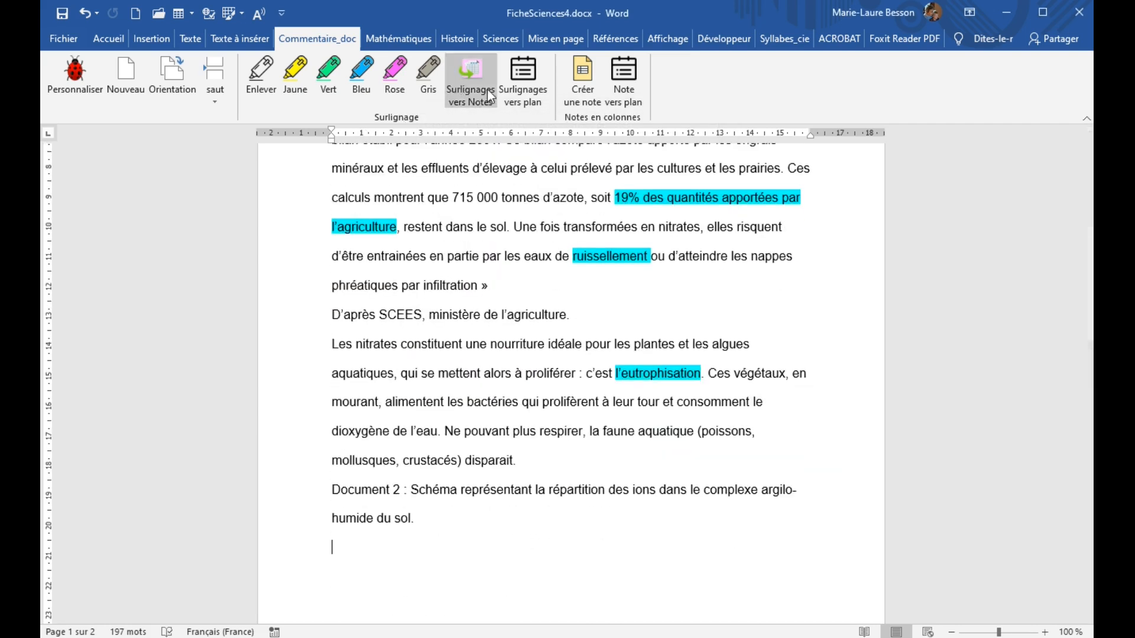
click(473, 73)
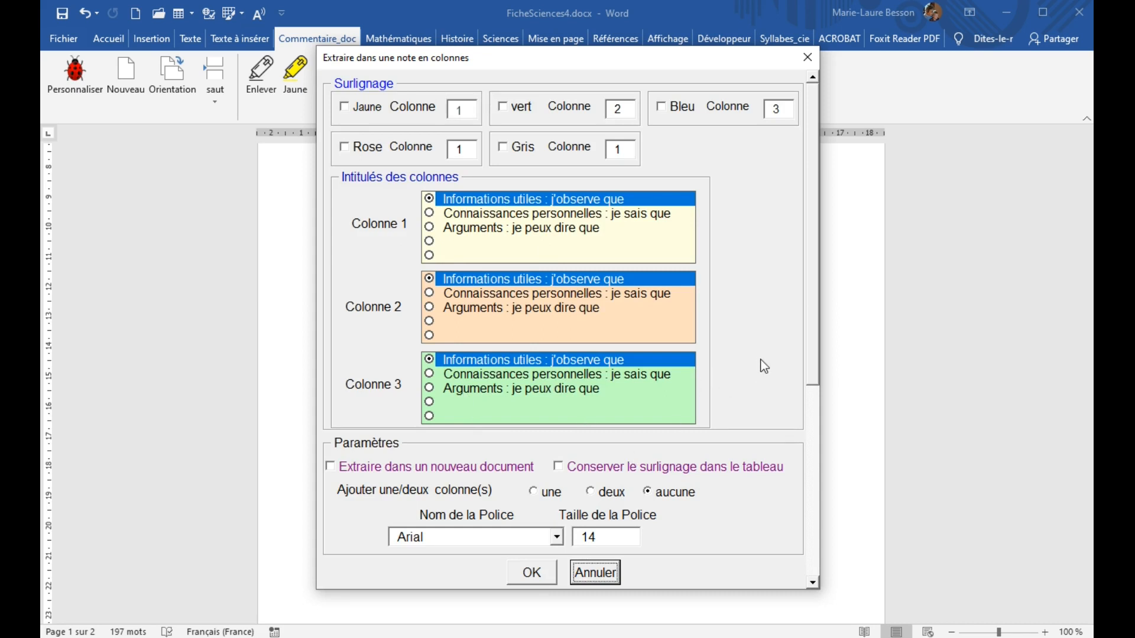
click(662, 107)
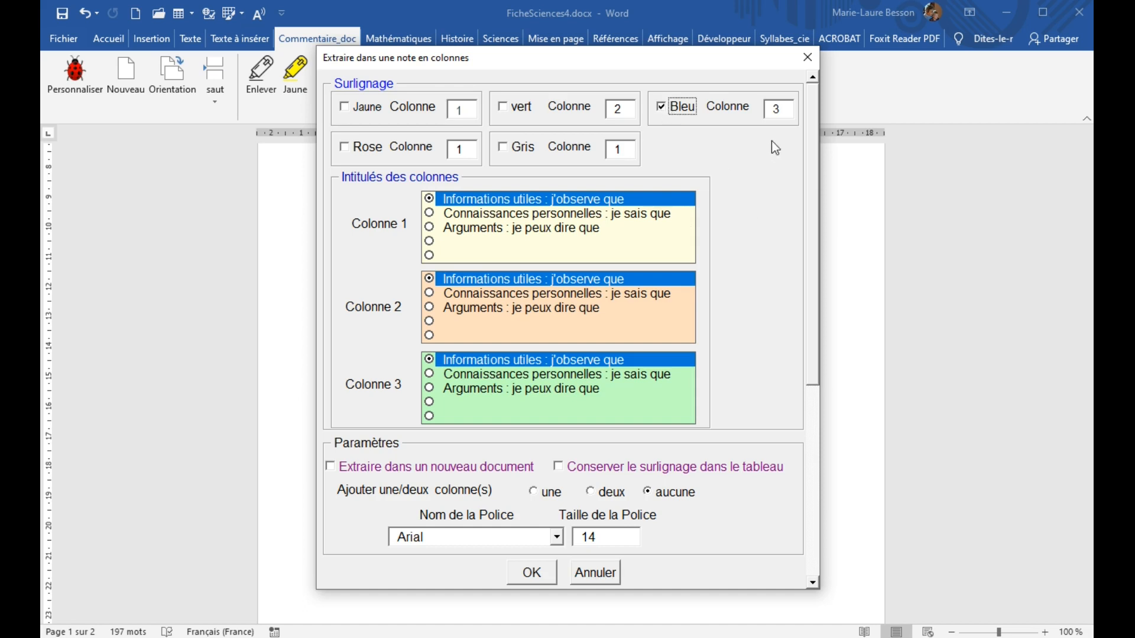
key(Tab)
text(1)
click(430, 294)
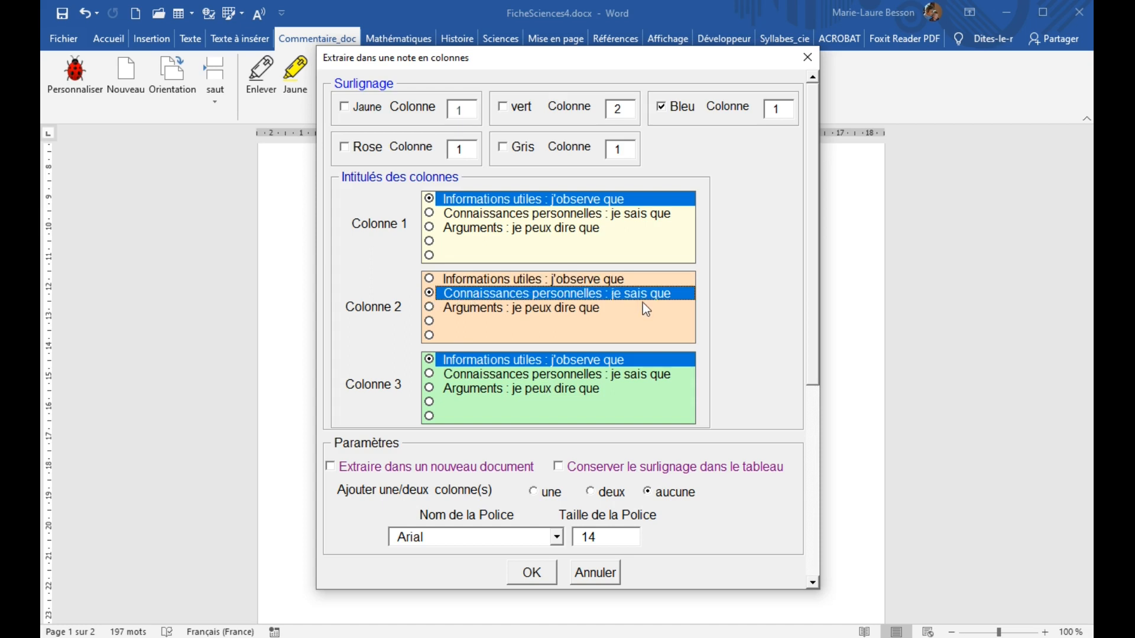
click(430, 388)
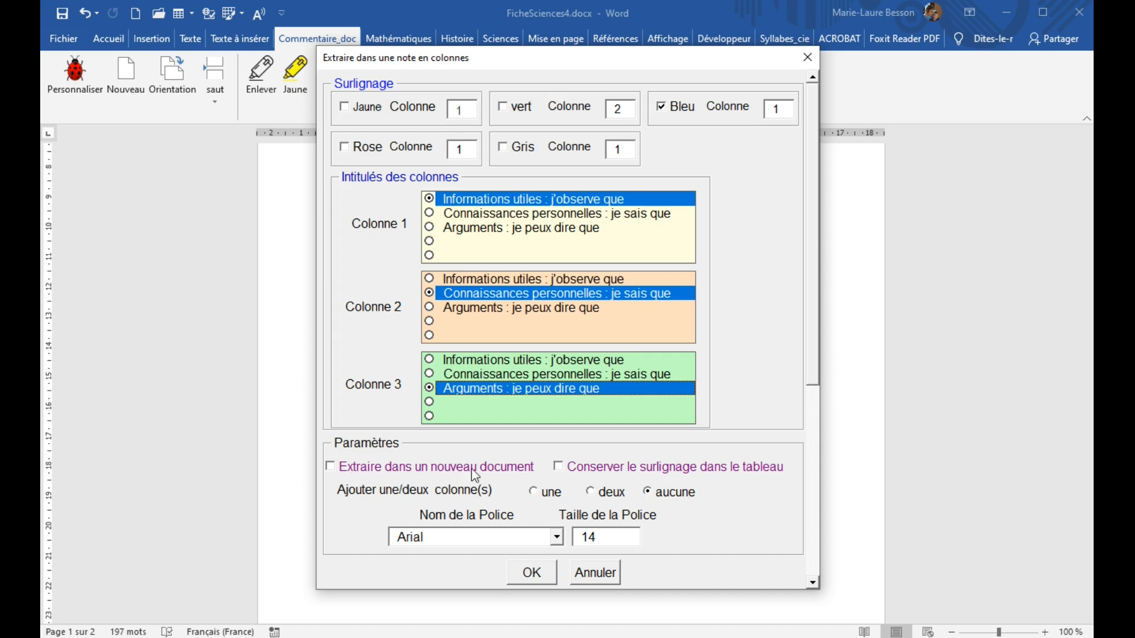
Step: Extract the highlights into the current document, keeping the highlighting in the table and adding two columns
click(559, 469)
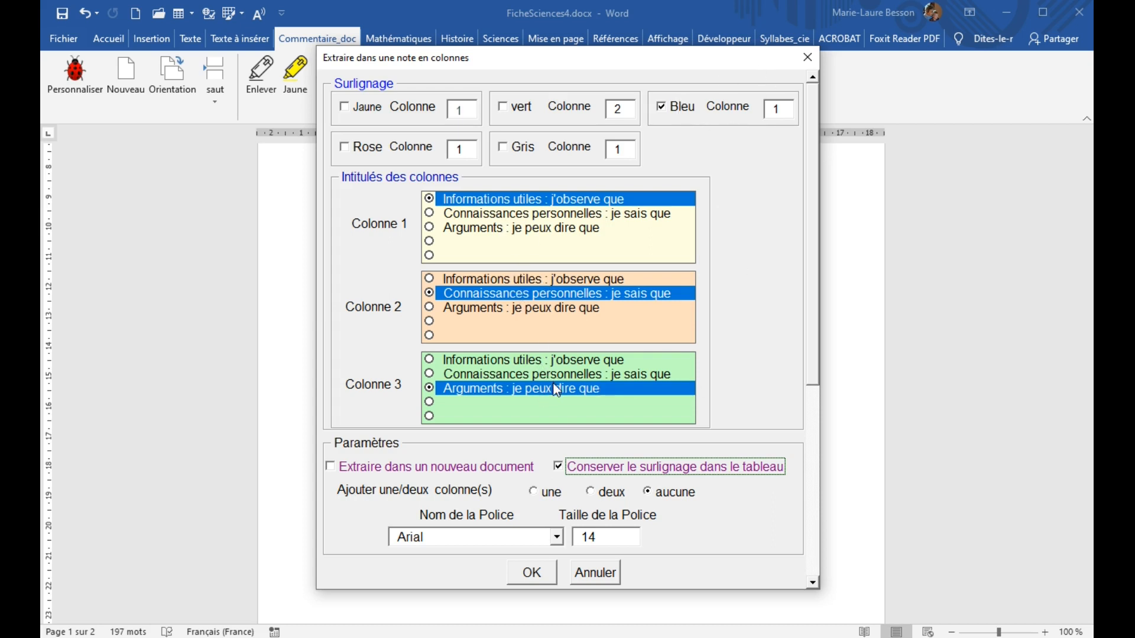
click(591, 495)
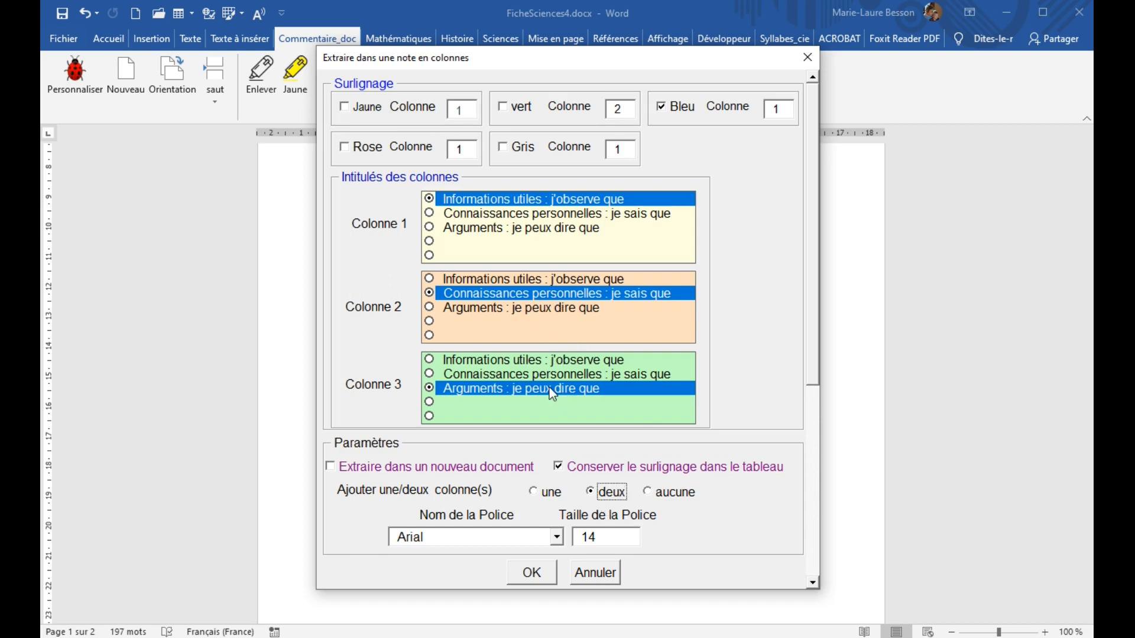
click(539, 578)
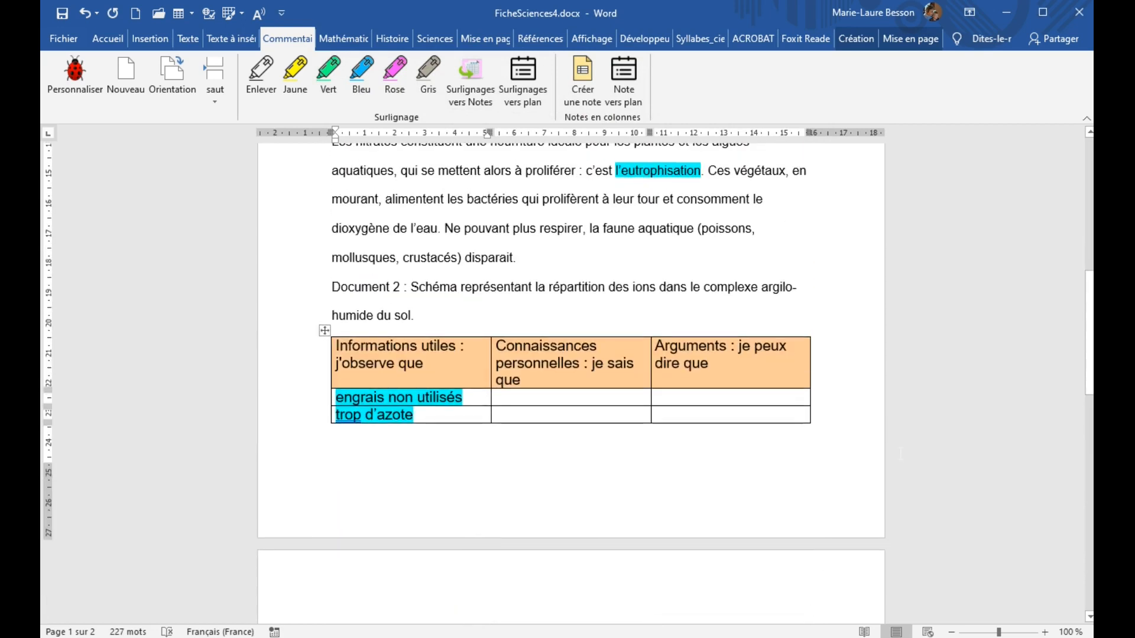
Step: Examine the extracted note table across both pages, comparing it with the highlighted Document 1 text and the Document 2 diagram
scroll(374, 441, down, 5)
scroll(374, 441, up, 10)
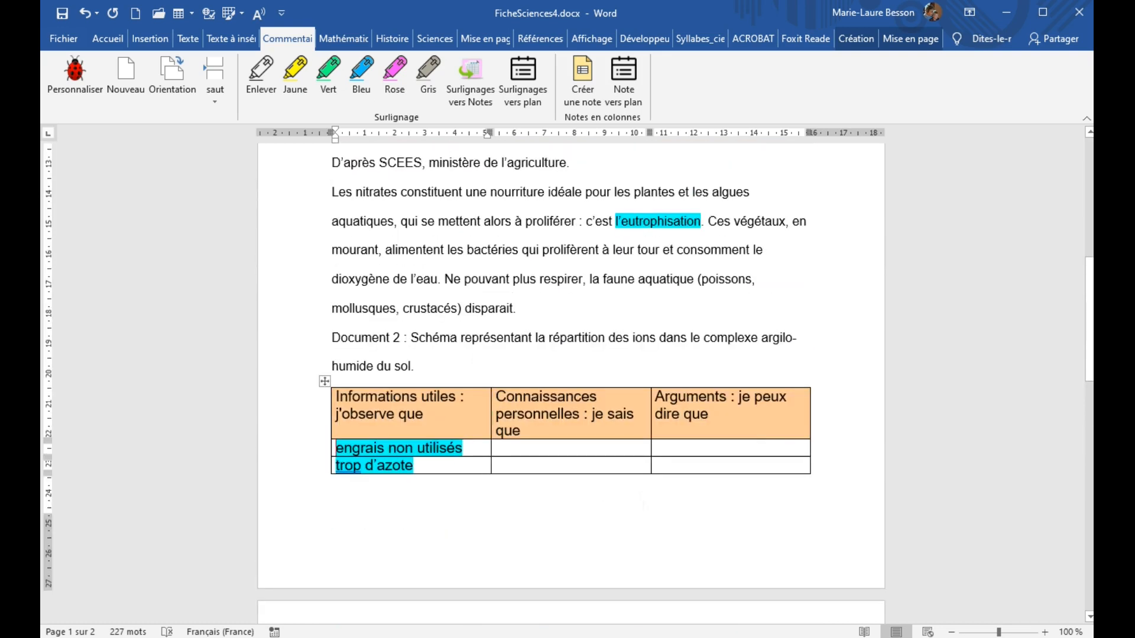
scroll(625, 473, down, 7)
scroll(625, 473, down, 5)
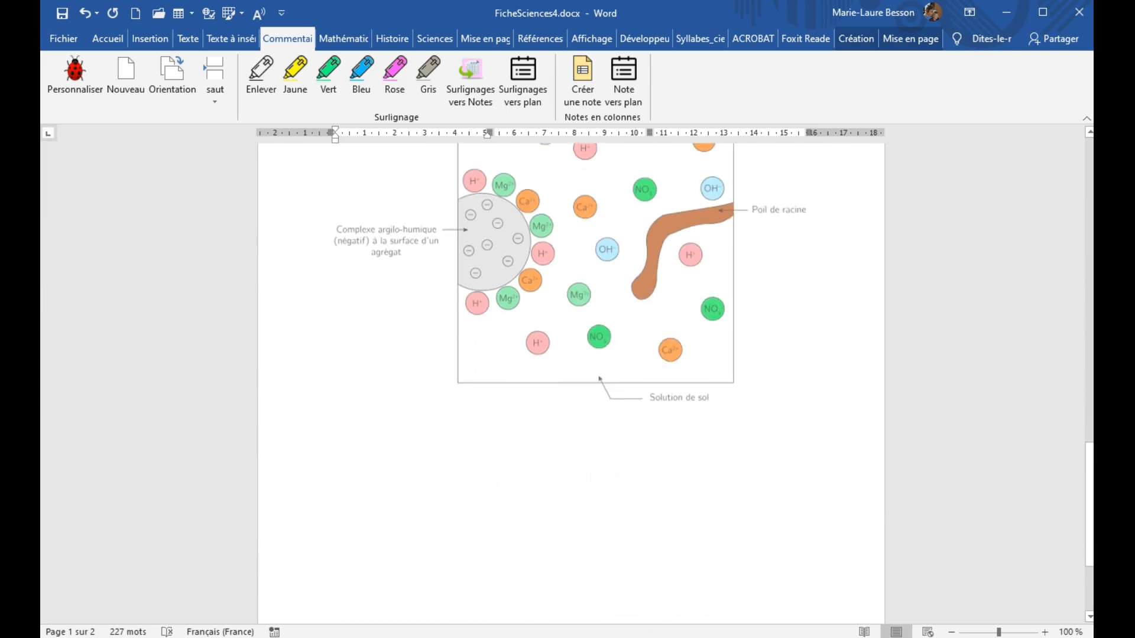
scroll(589, 506, up, 7)
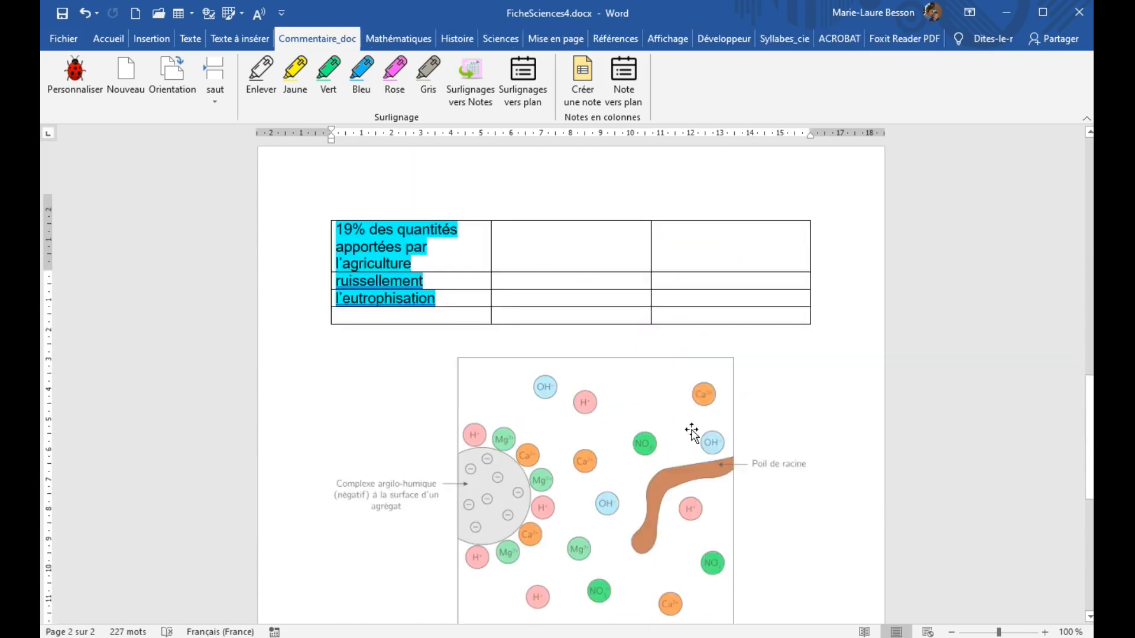
scroll(589, 507, down, 3)
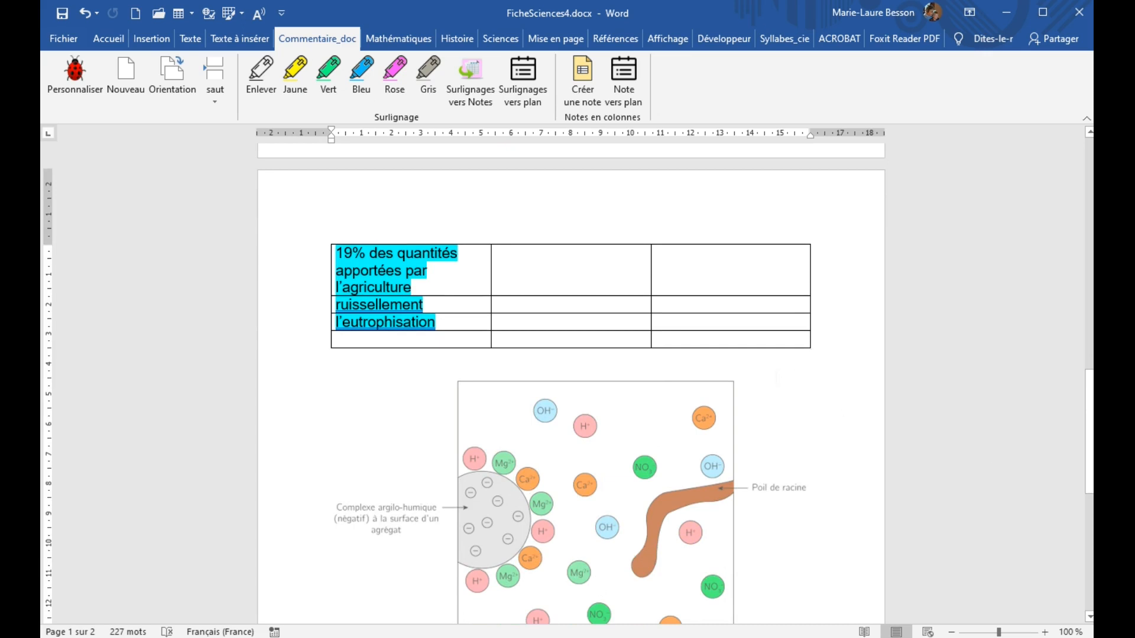
scroll(571, 383, up, 5)
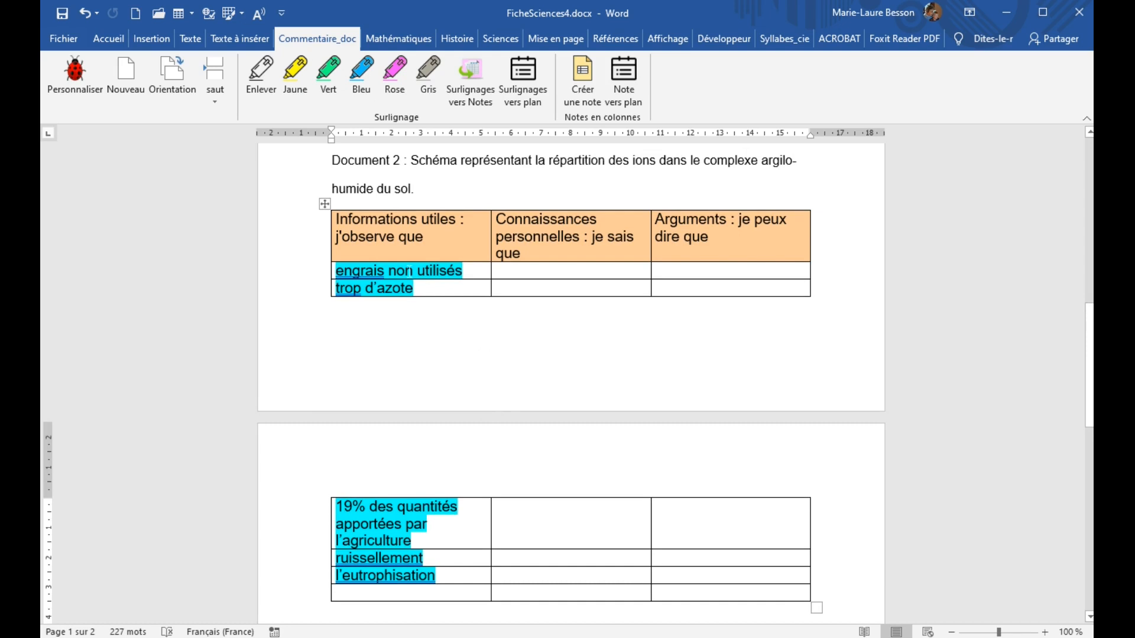
scroll(484, 291, up, 5)
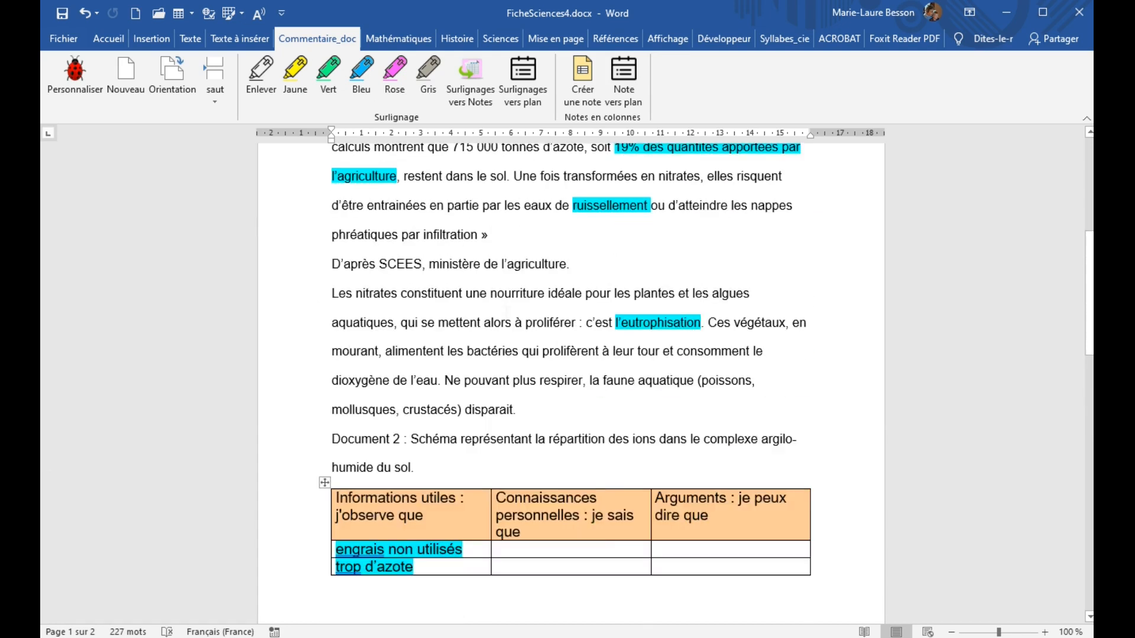
scroll(444, 409, down, 4)
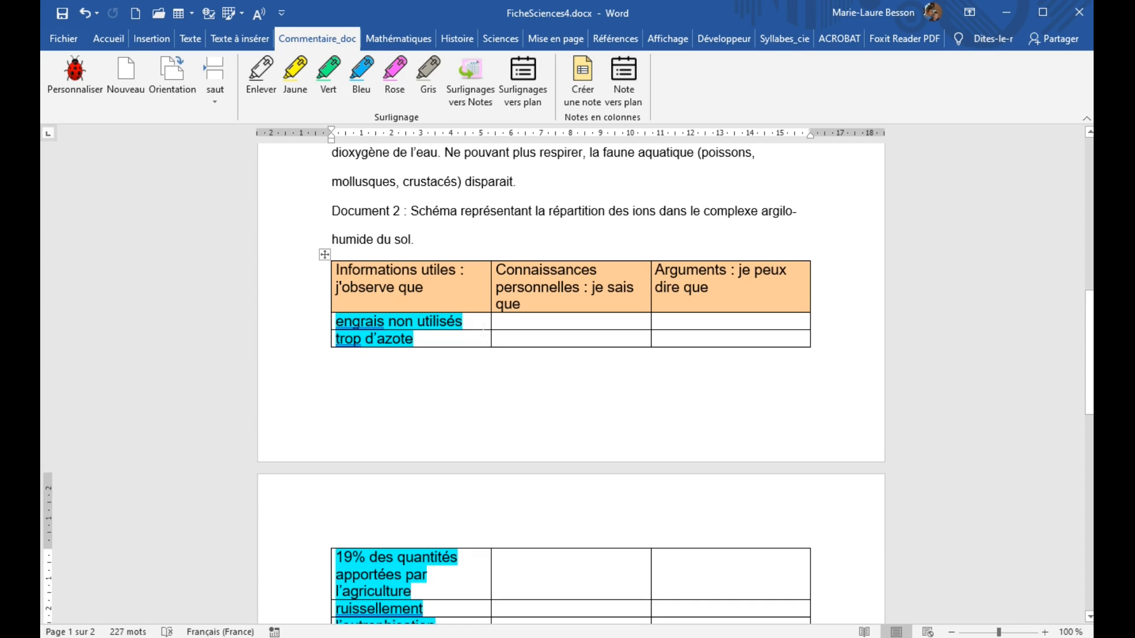
Step: Add the line "Le document 1 explique ce que devient le surplus d'engrais" under "engrais non utilisés" in the table's first column
click(480, 321)
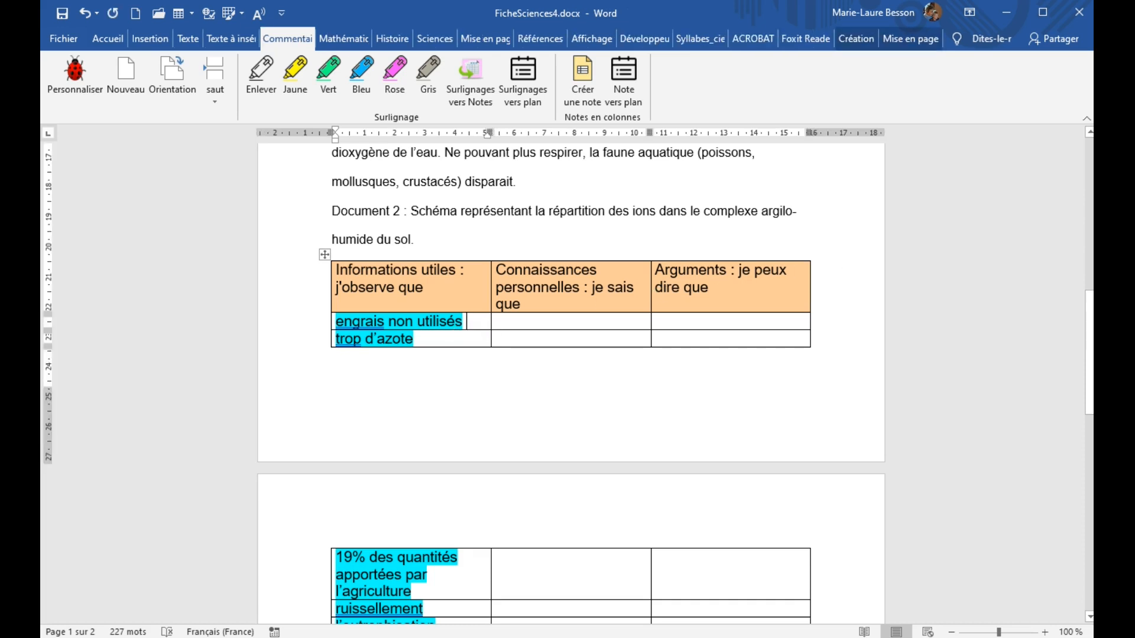
key(Return)
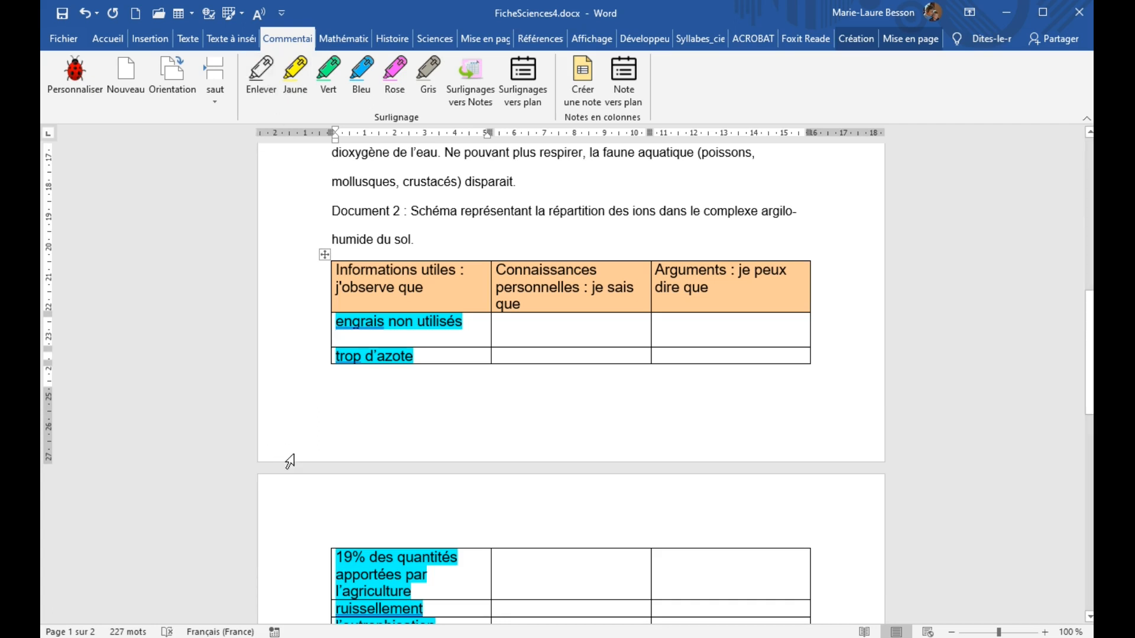
text(L)
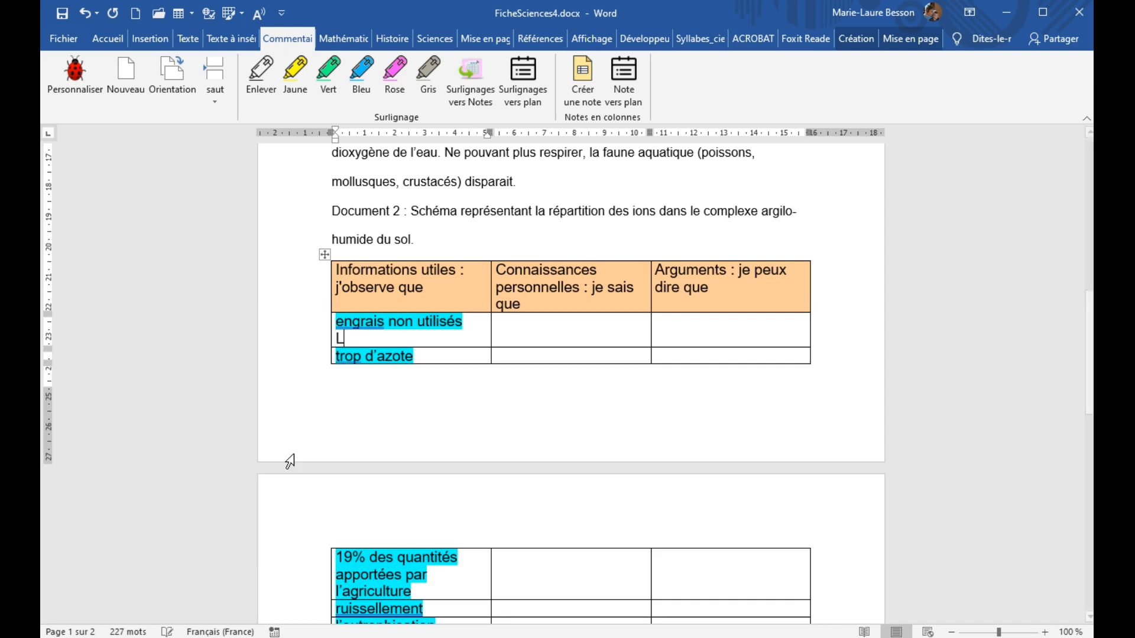
text(e doc)
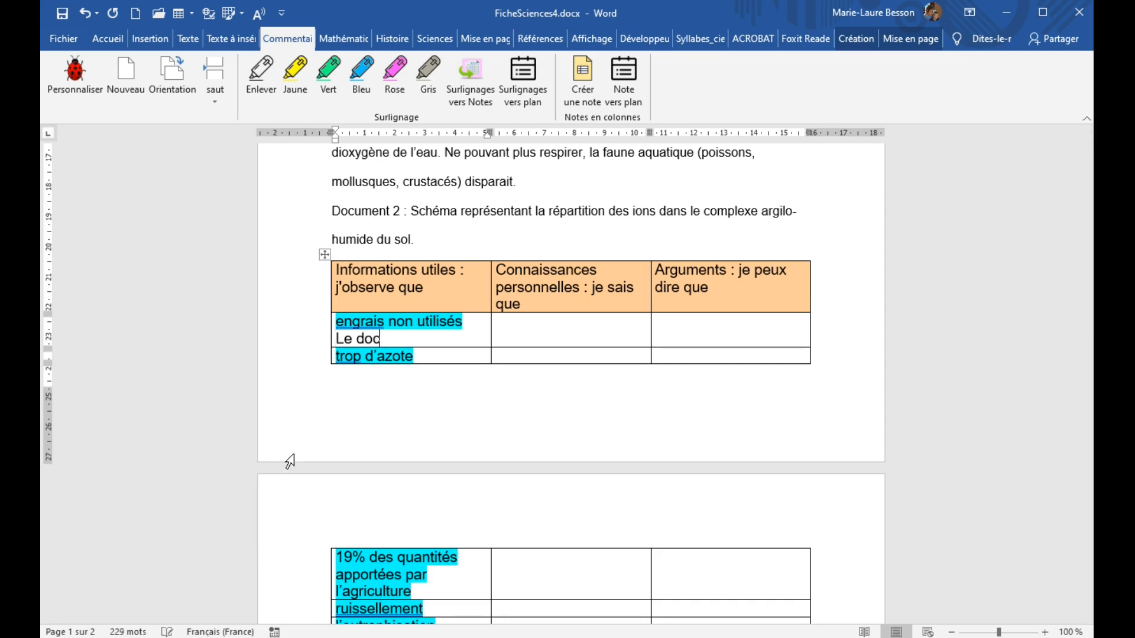
text(ument 1 expliq)
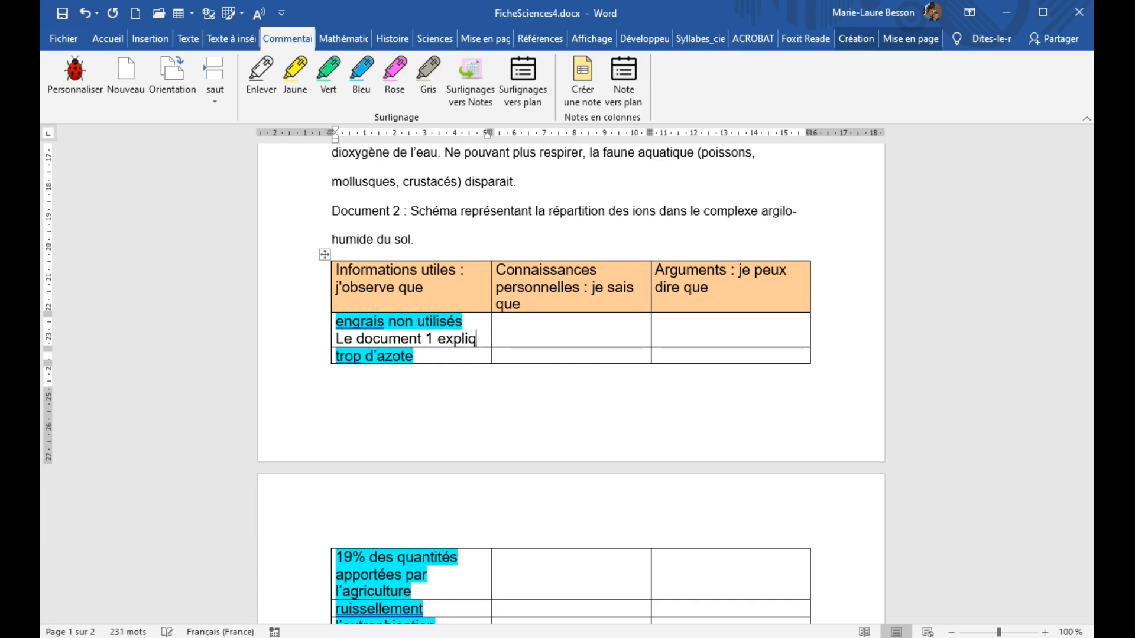
text(ue ce q)
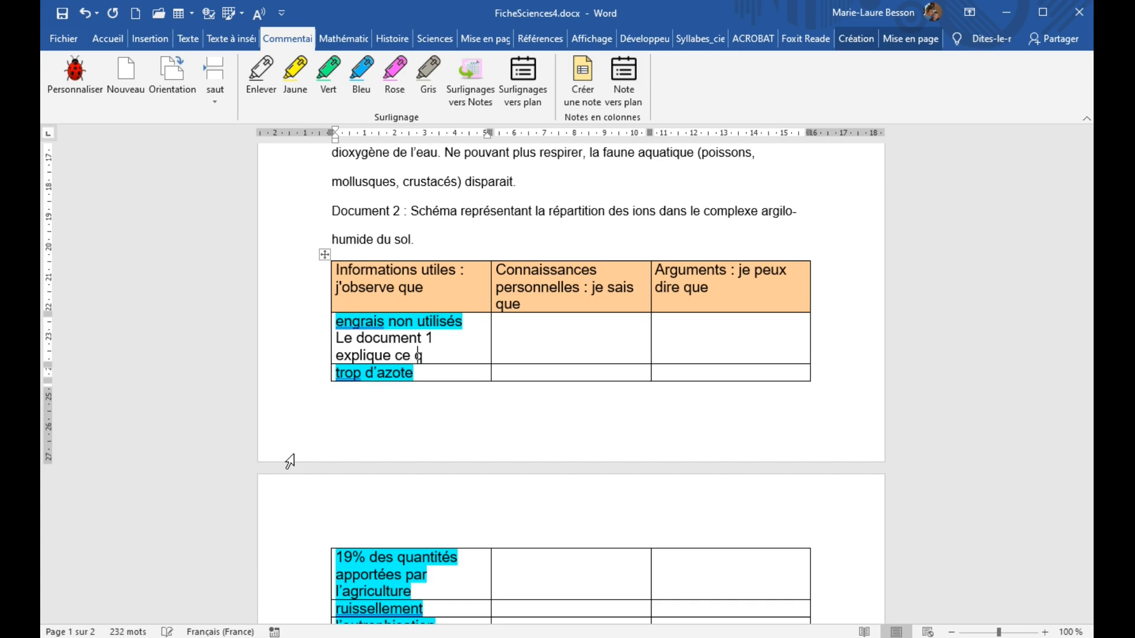
text(ue devient )
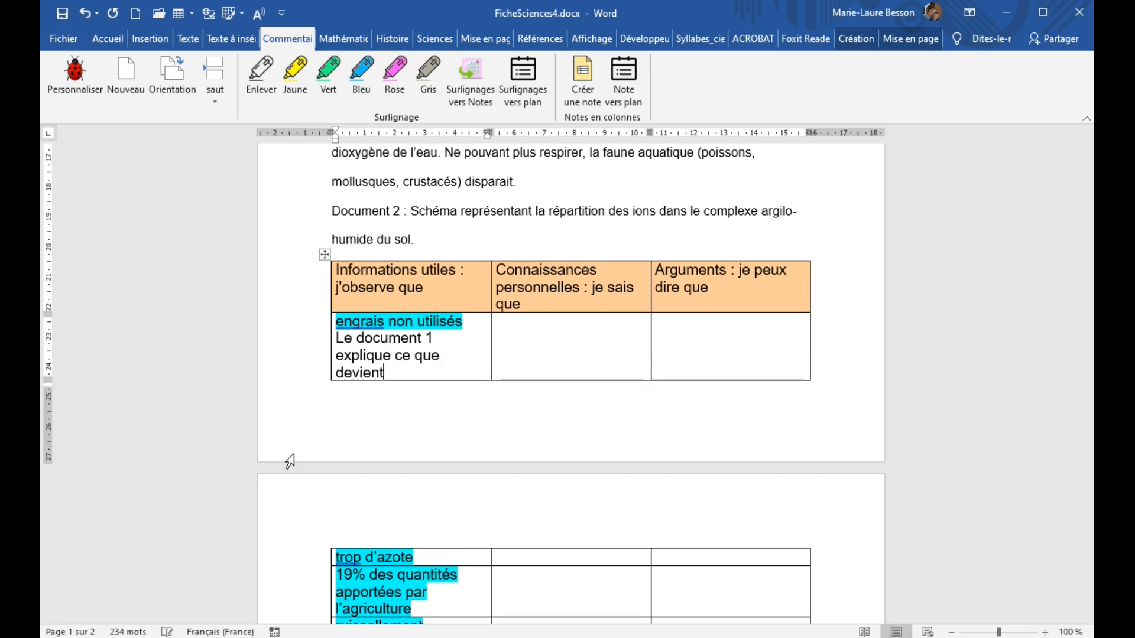
text(le su)
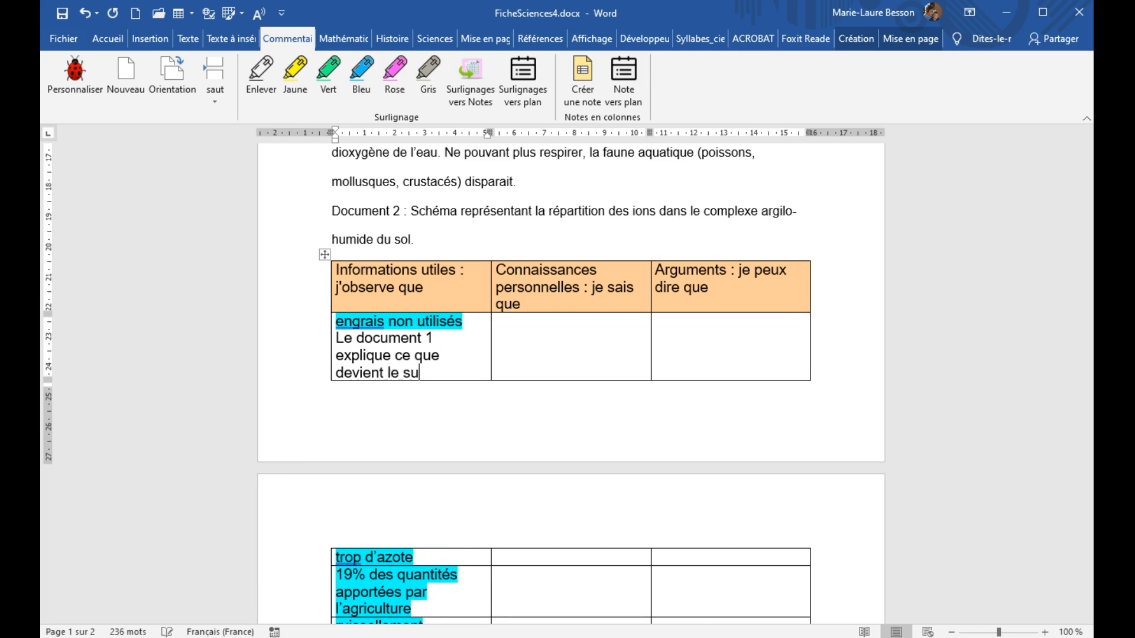
text(rplus)
text( d'engr)
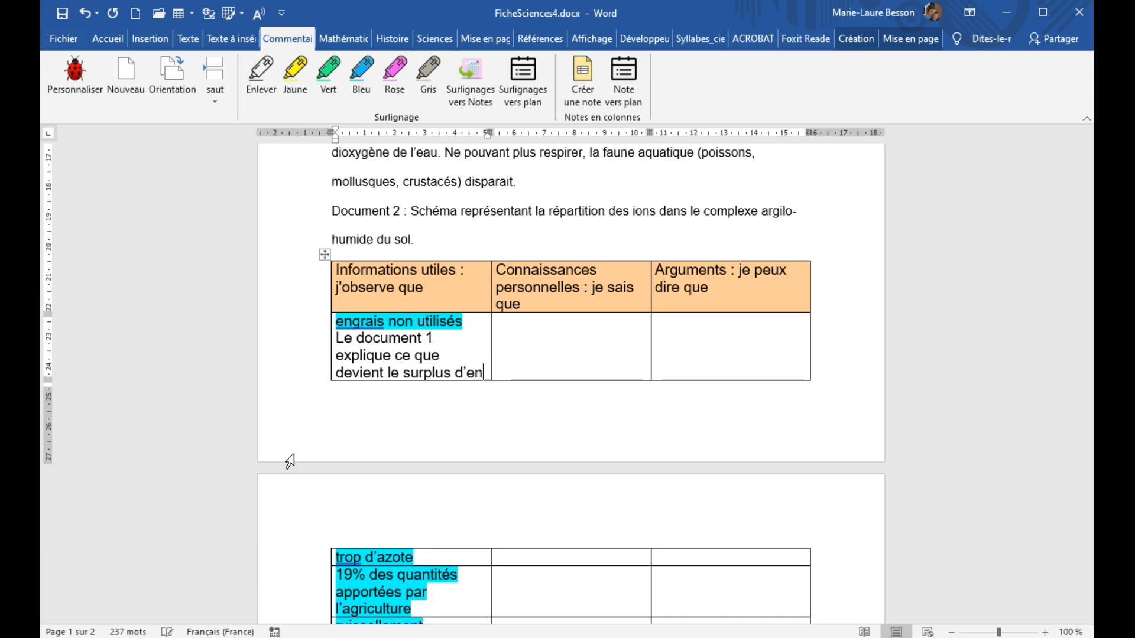
text(ais)
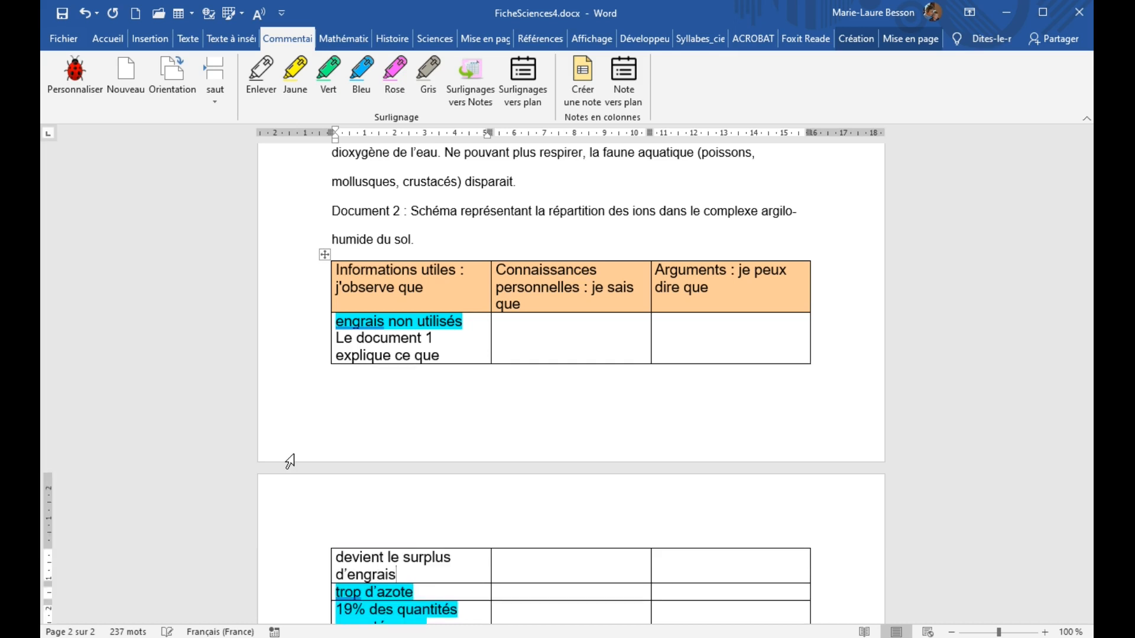
scroll(420, 467, down, 3)
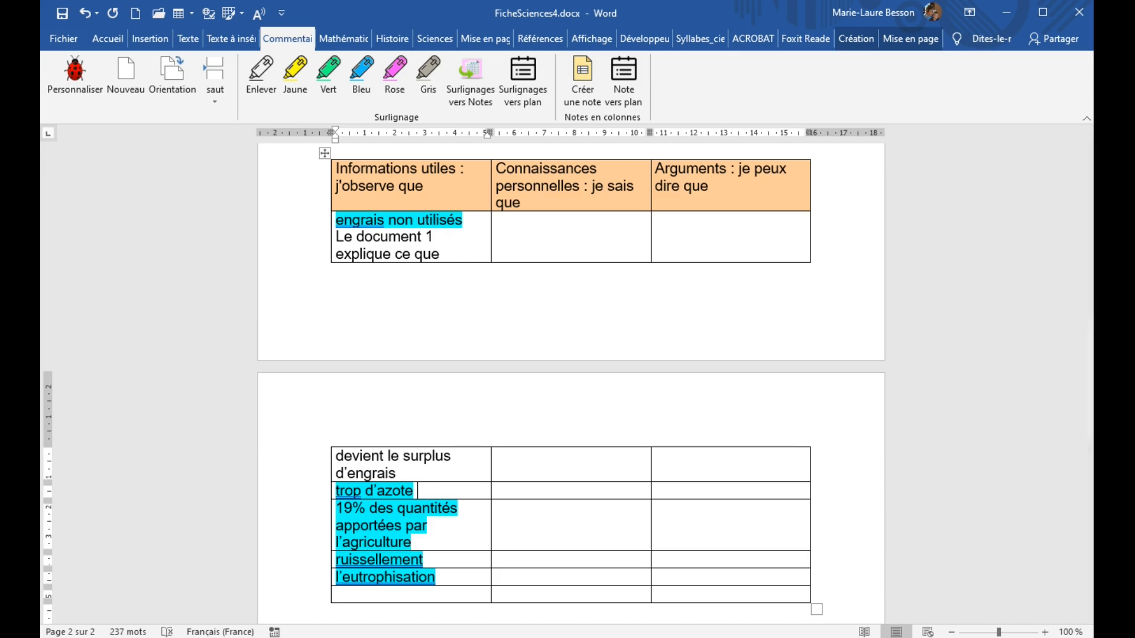
Step: Paste the prepared observations beneath the highlighted extracts and Arguments 1 to 3 into the note table's third column
key(ctrl+v)
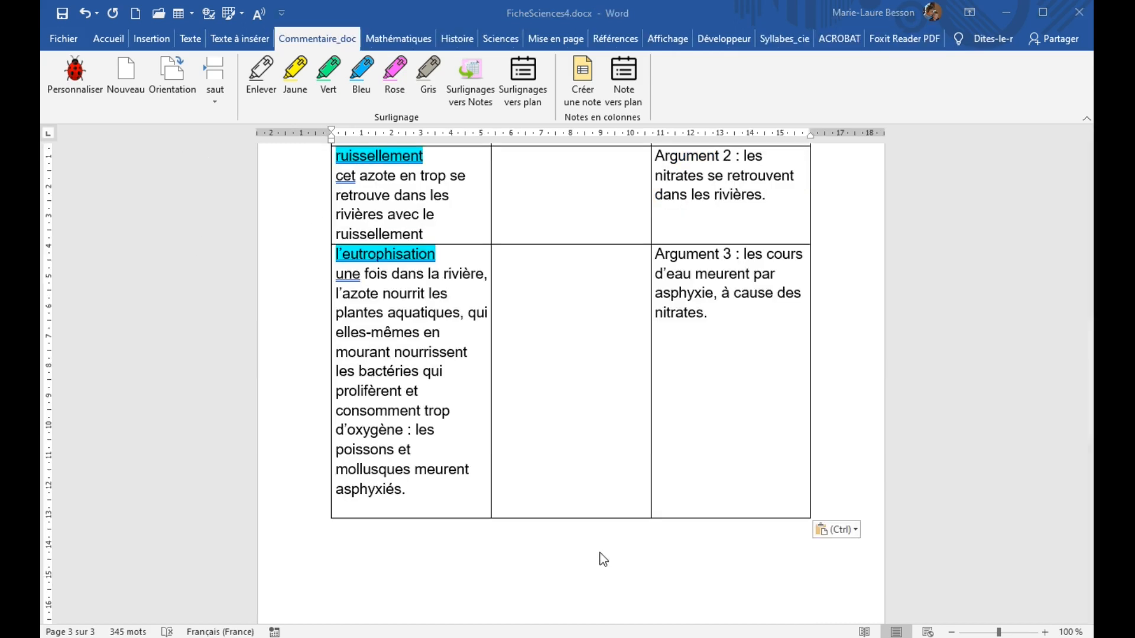
scroll(641, 481, up, 6)
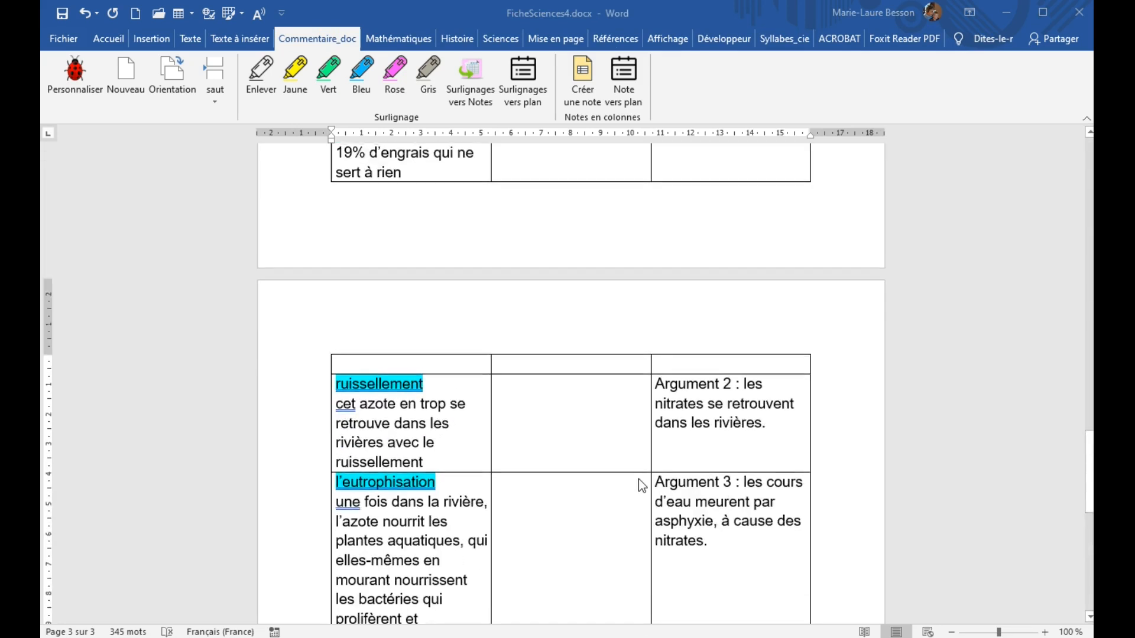
scroll(638, 479, up, 12)
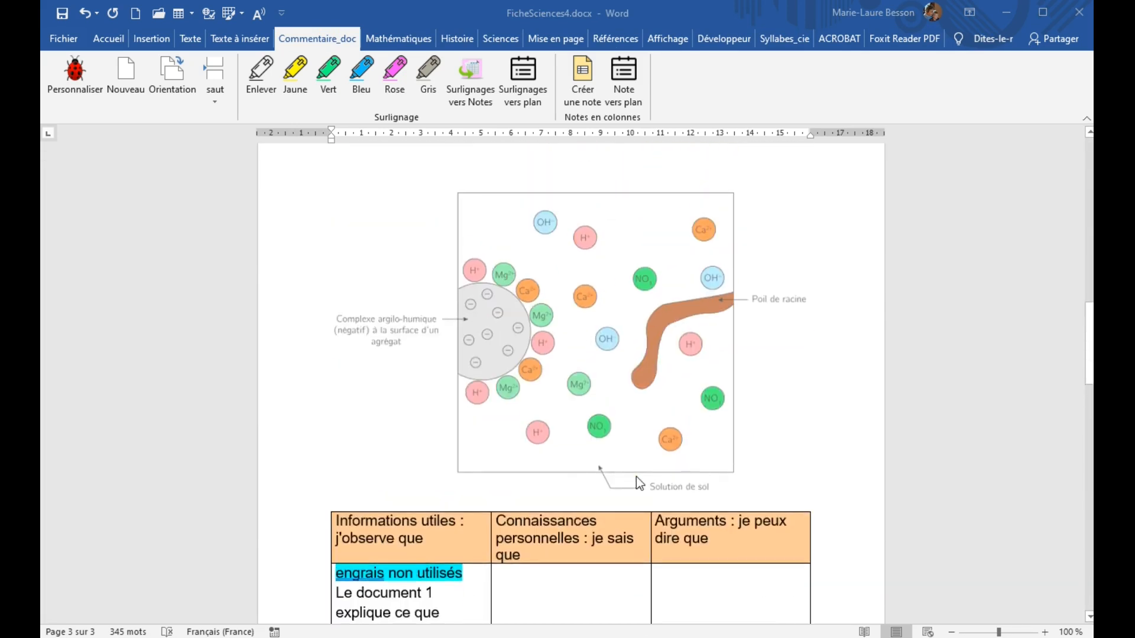
Step: Examine the completed note table from the fertiliser observations down to the Document 2 row and its argument
scroll(636, 478, down, 9)
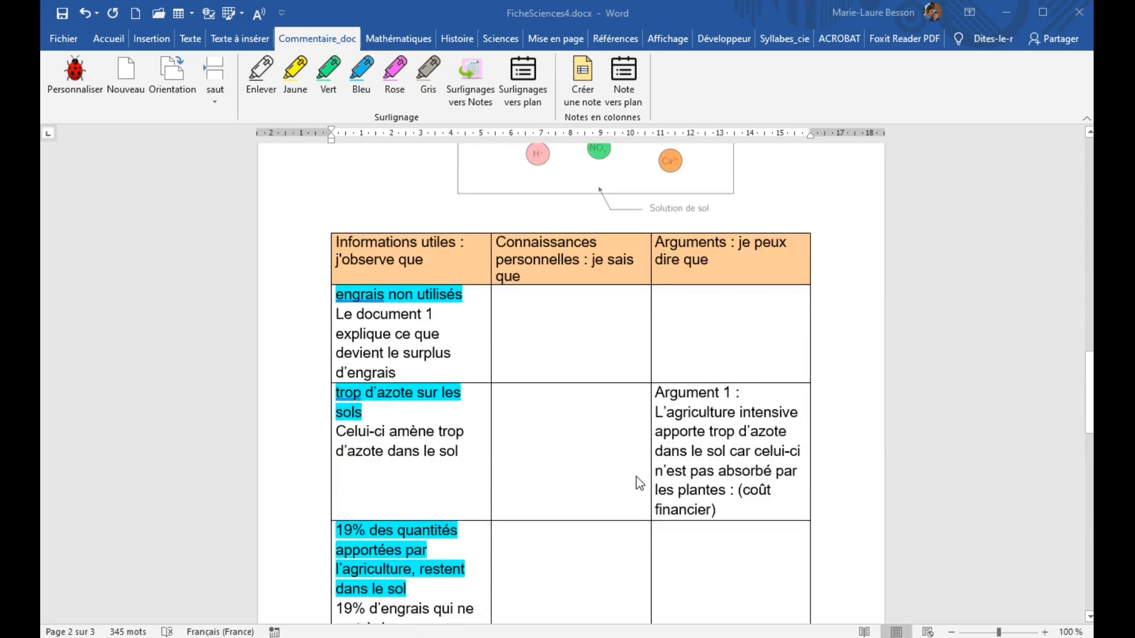
scroll(636, 478, down, 6)
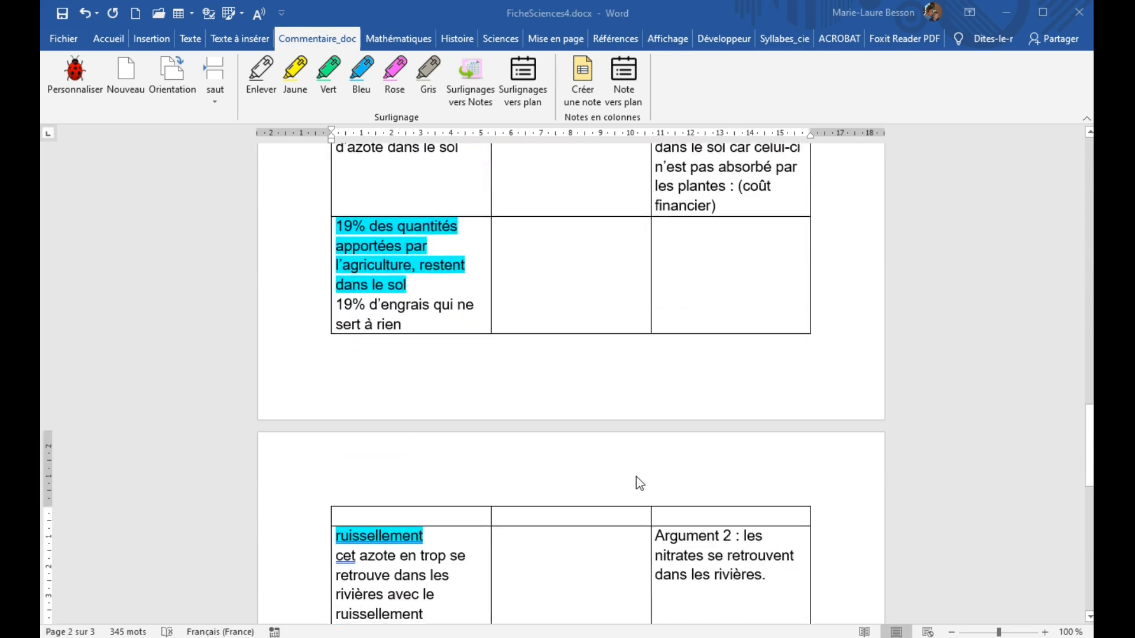
scroll(636, 478, down, 9)
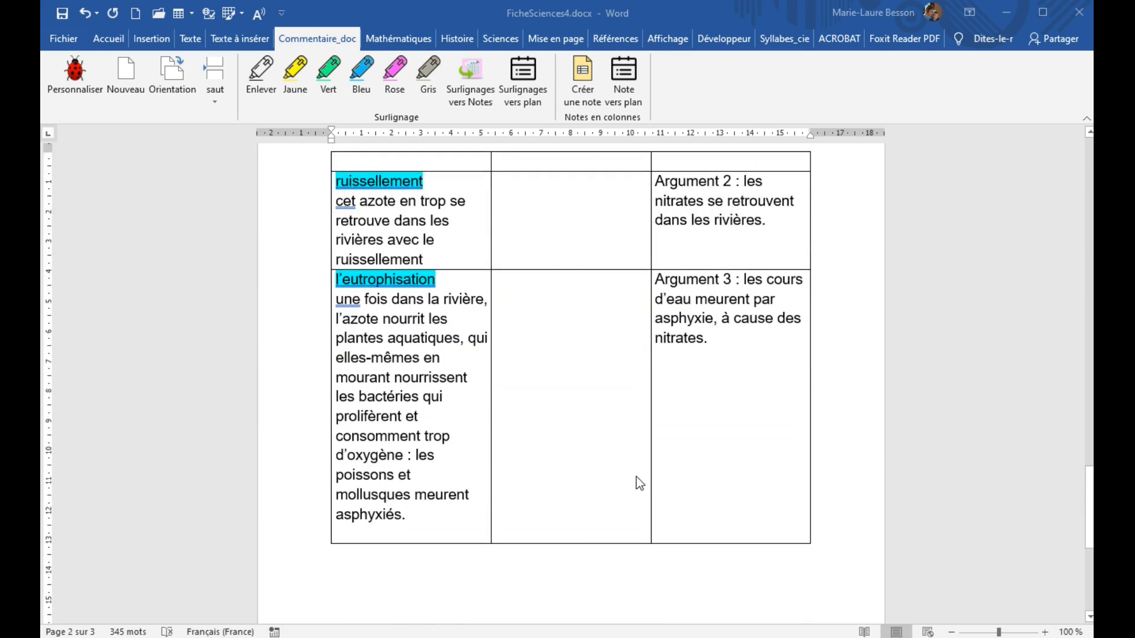
scroll(636, 477, down, 6)
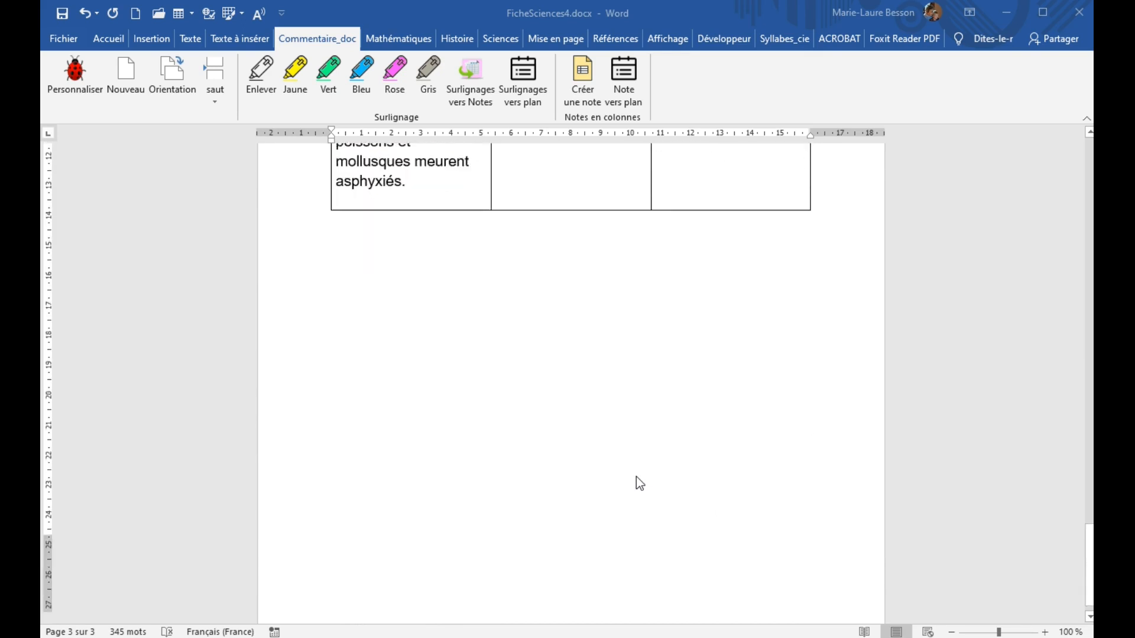
scroll(636, 476, up, 9)
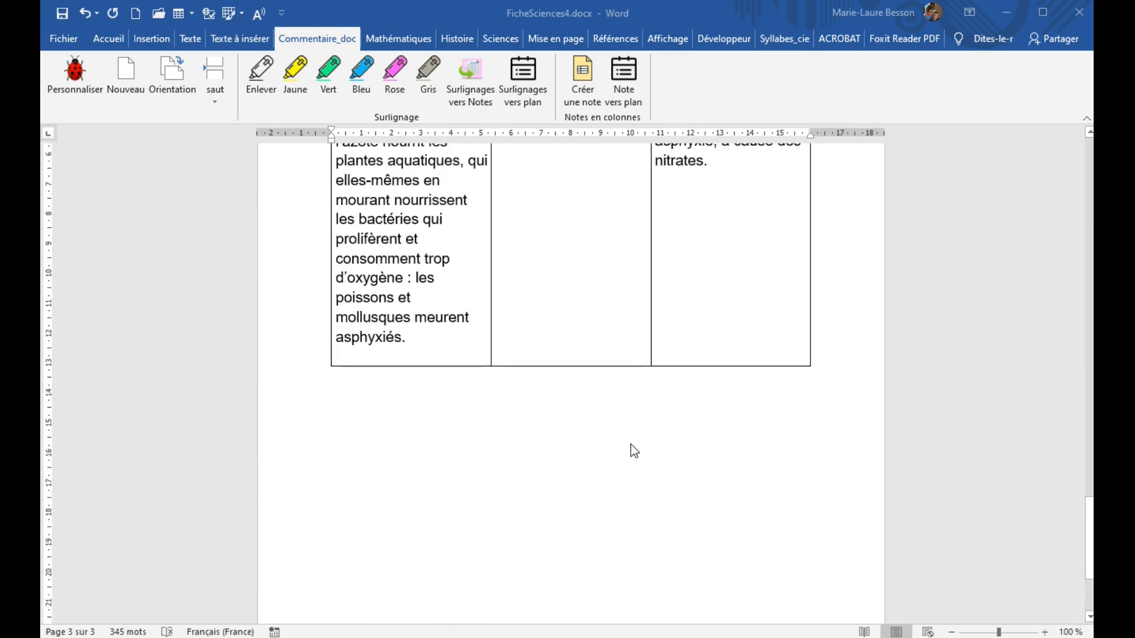
scroll(632, 449, up, 9)
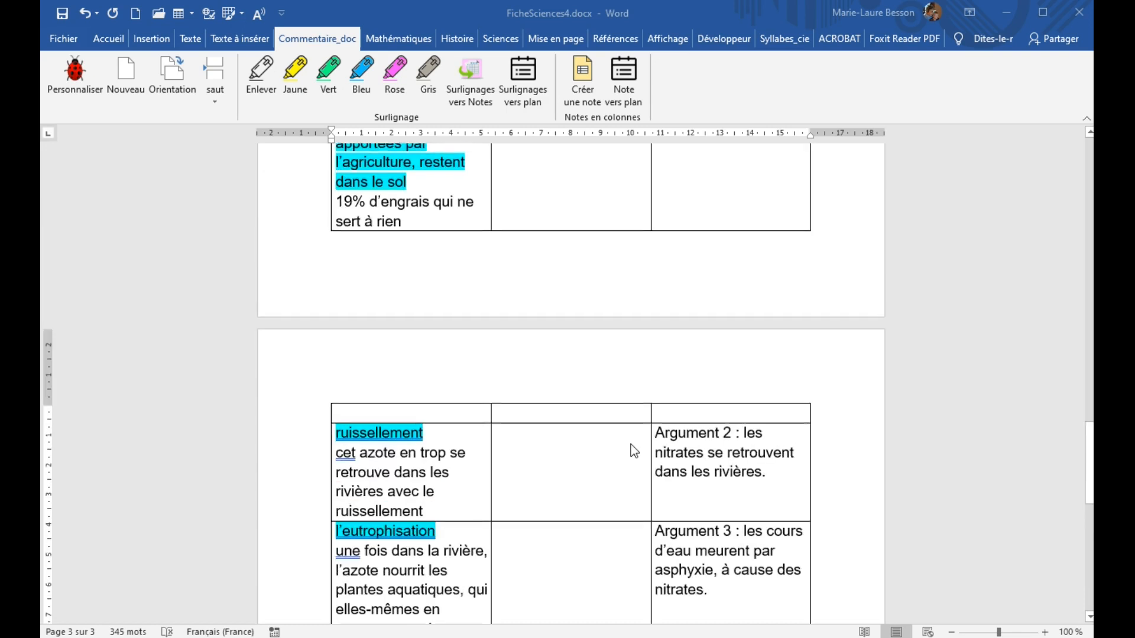
scroll(630, 445, up, 10)
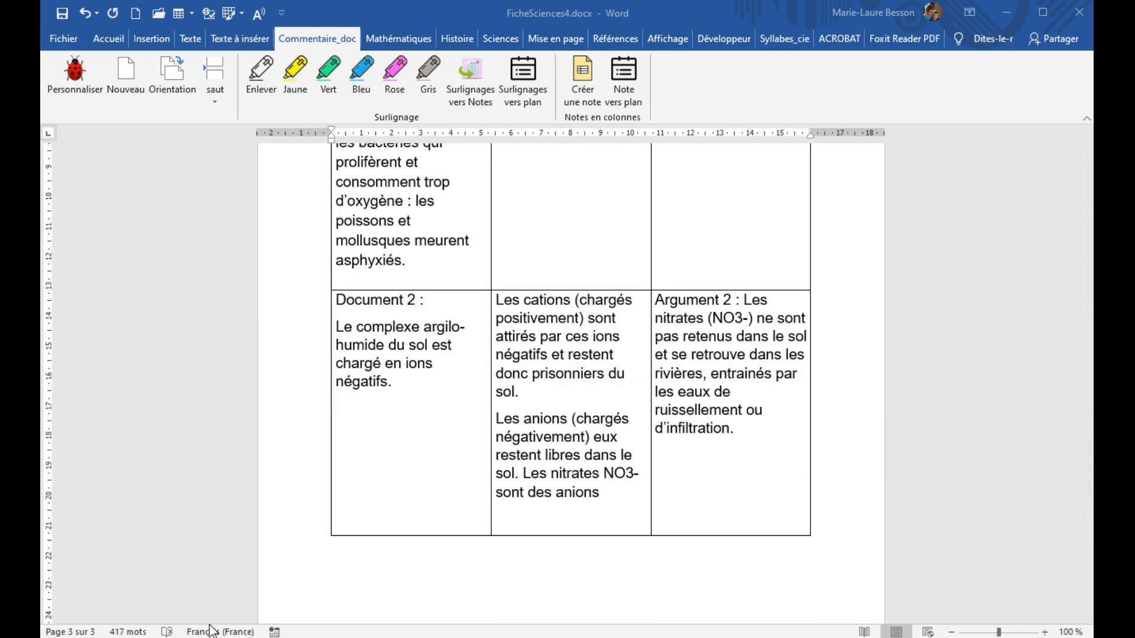
click(635, 585)
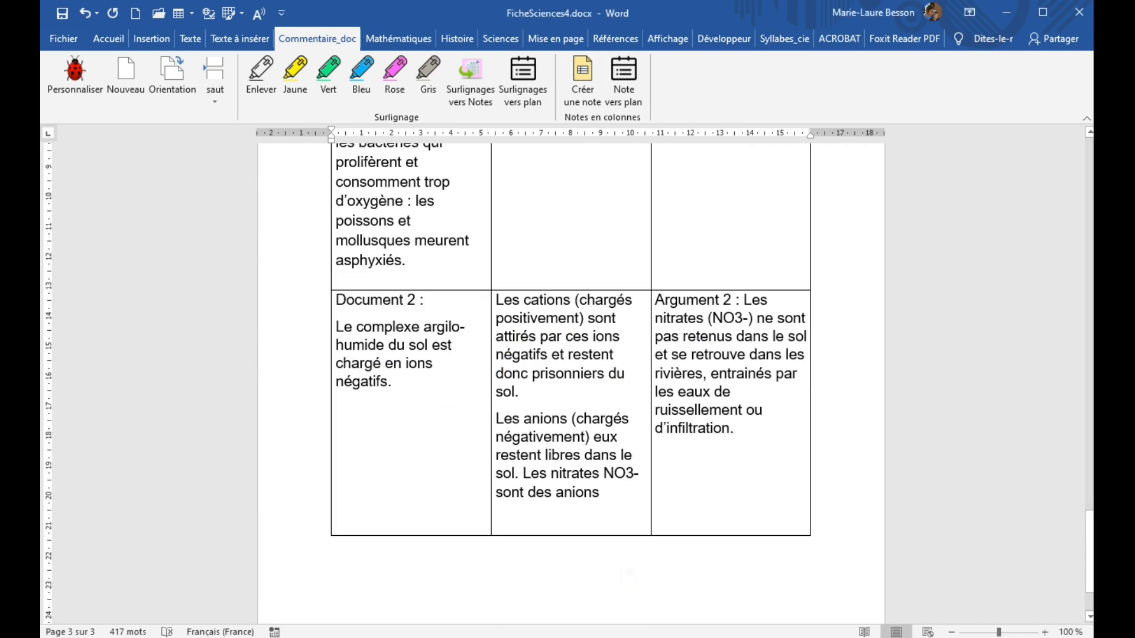
scroll(628, 576, up, 6)
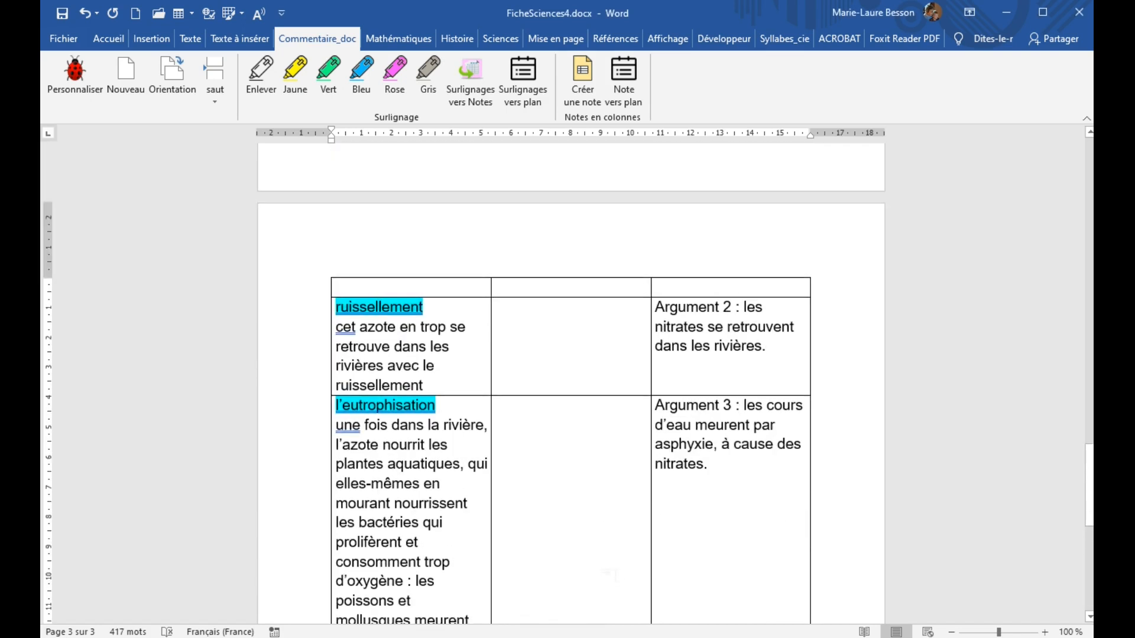
scroll(611, 573, up, 6)
scroll(616, 574, down, 6)
scroll(676, 383, down, 3)
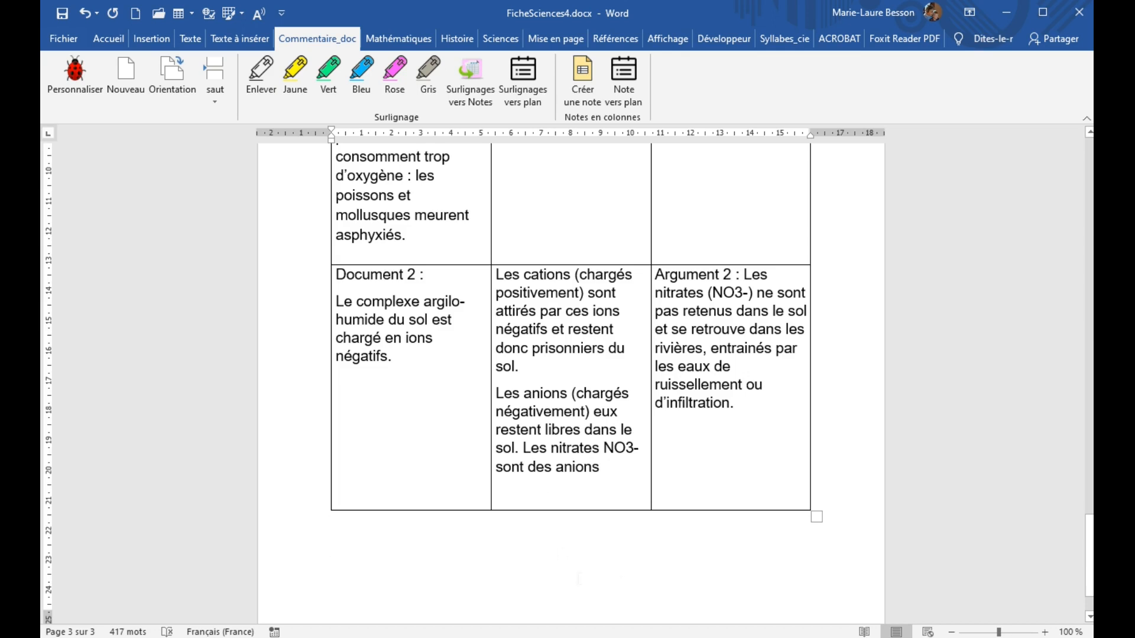
scroll(578, 580, up, 1)
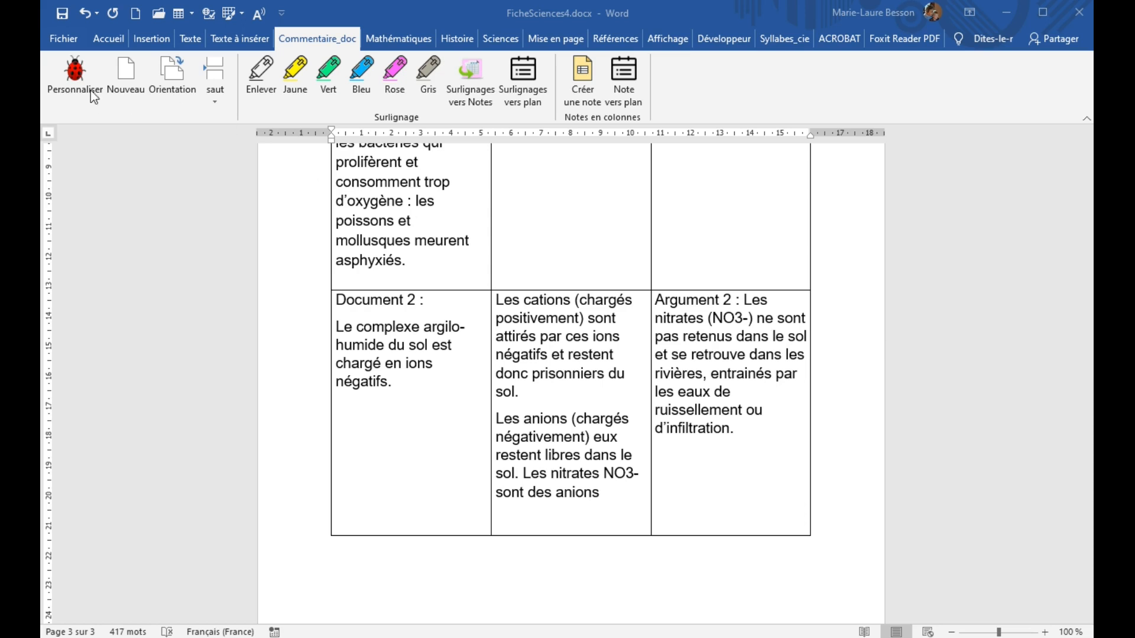
Step: Start a new series of note column headings in the template personalisation and create a folder named General for it
click(81, 78)
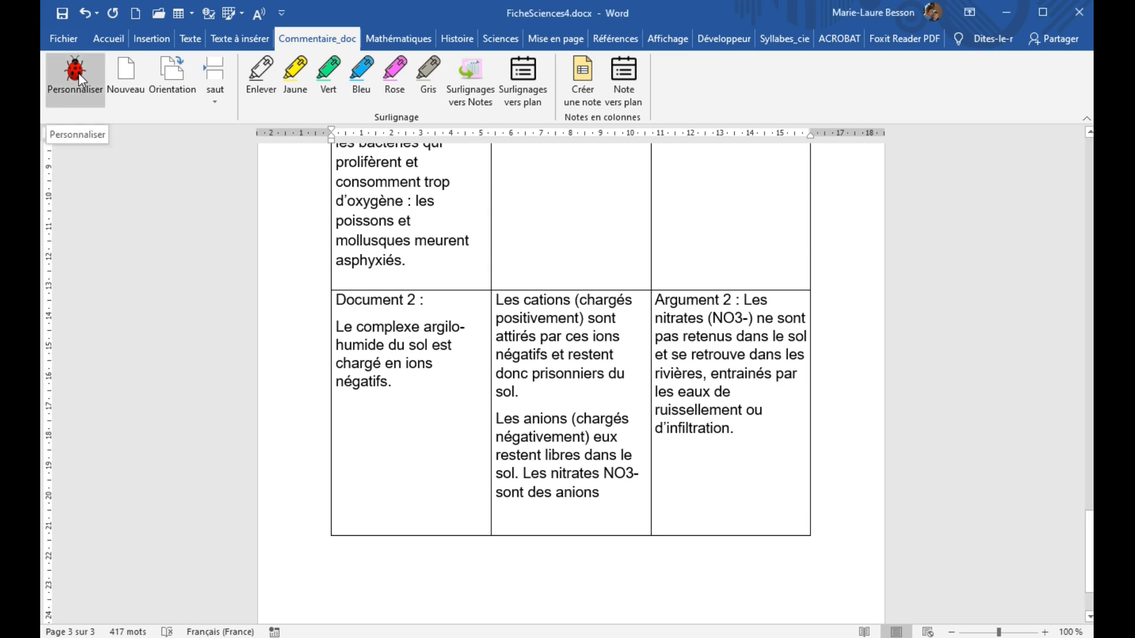
click(81, 79)
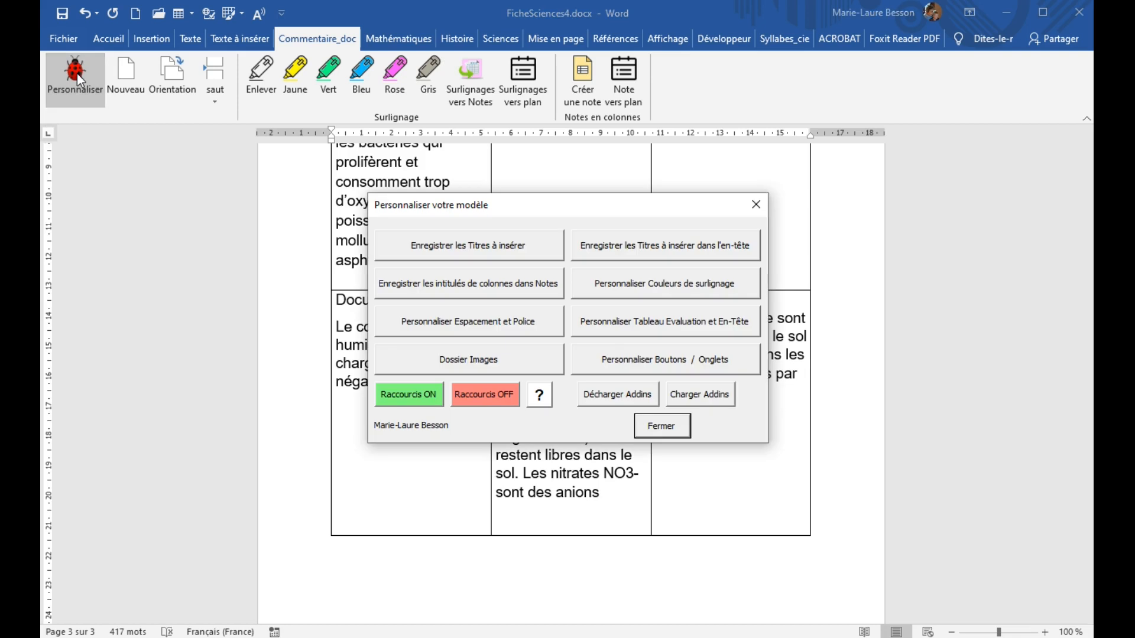
click(419, 291)
click(671, 511)
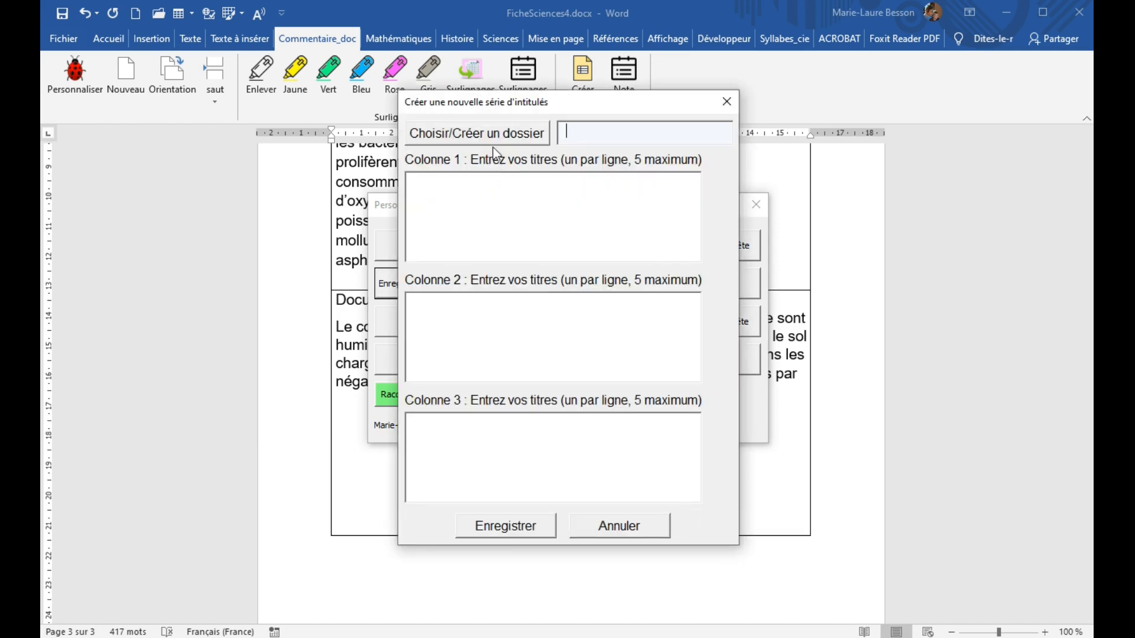
click(490, 141)
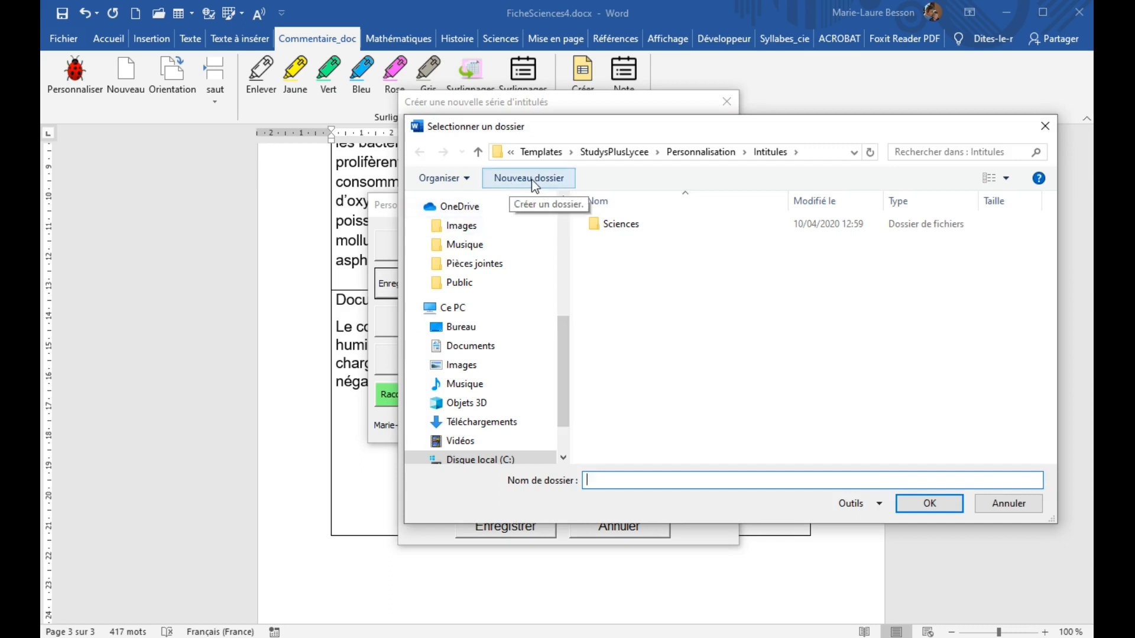
click(531, 179)
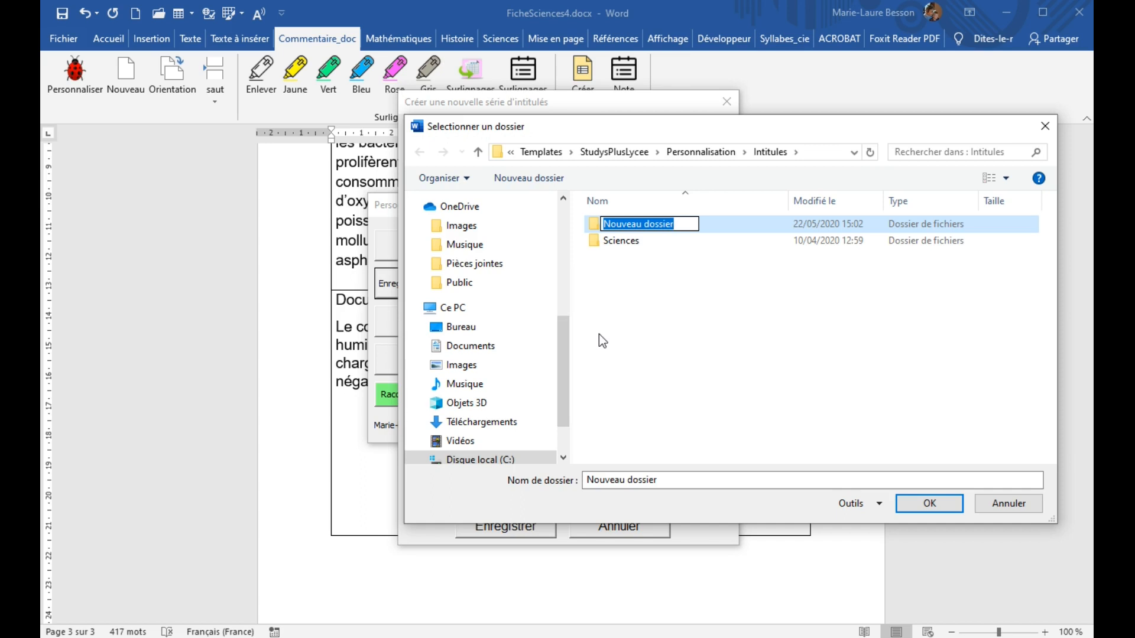
text(General)
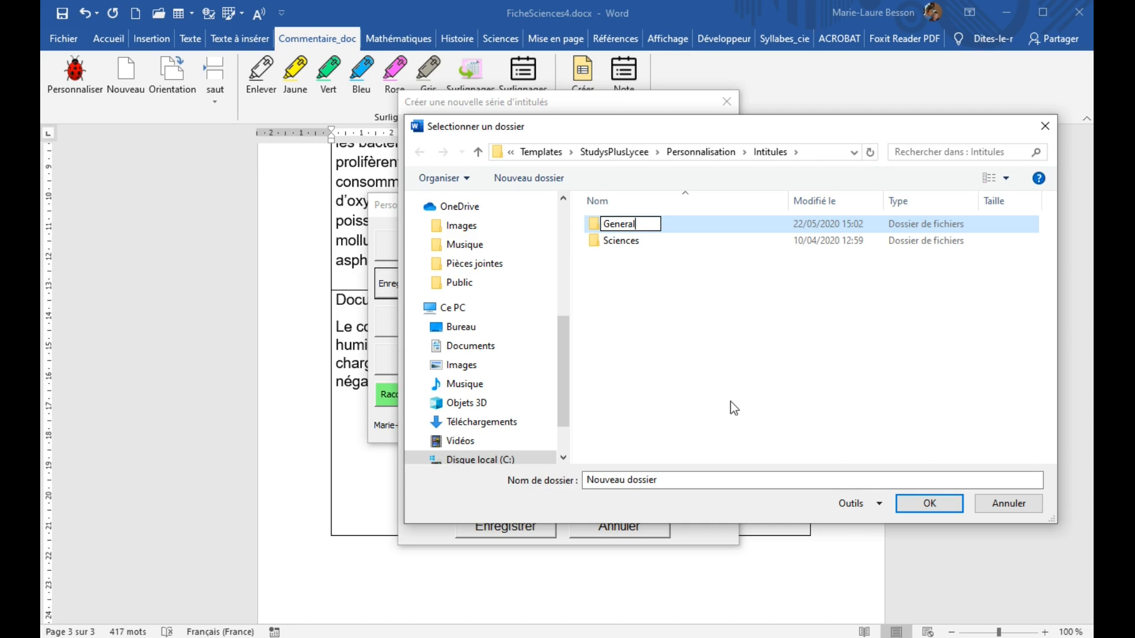
click(928, 512)
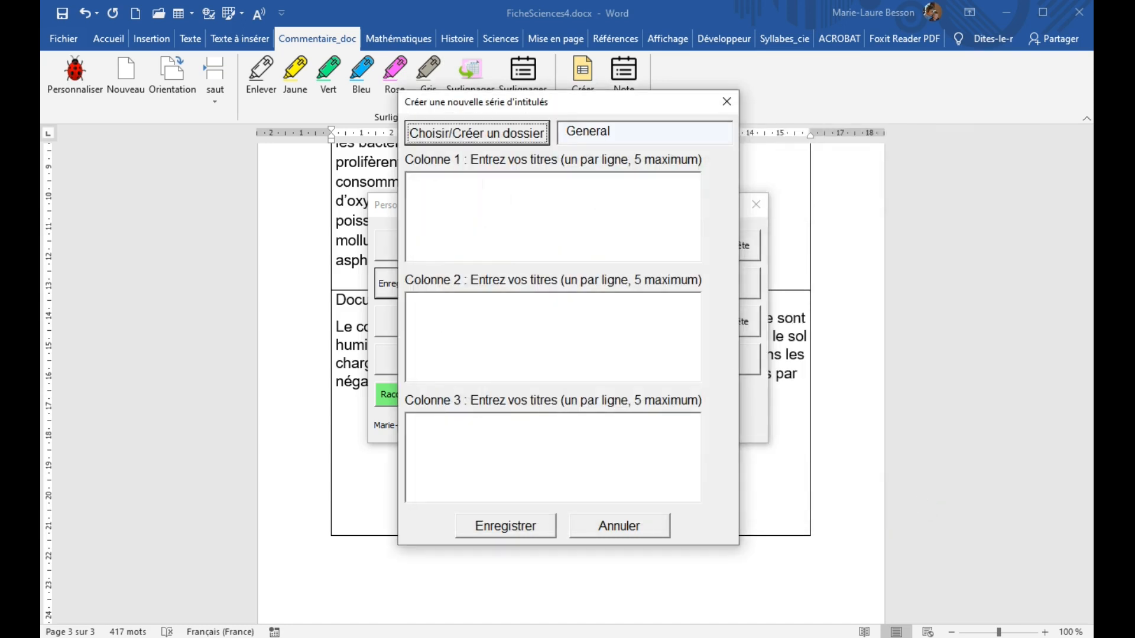
Step: Enter "Partie/Idée" and "Idées principales" as the column 1 titles, one per line
click(414, 180)
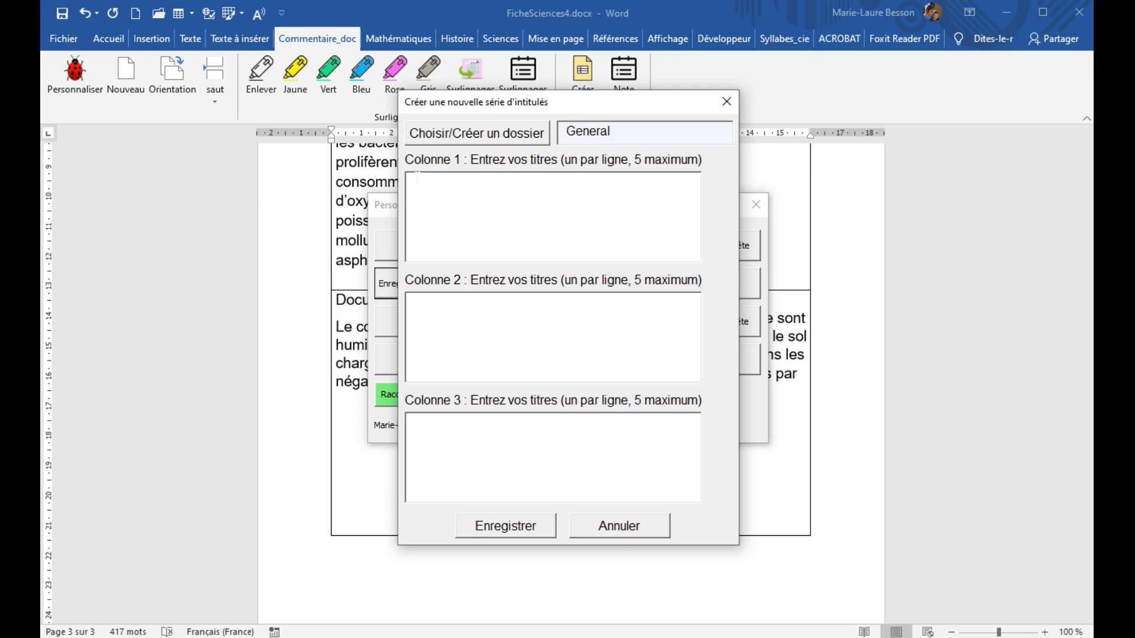
text(Part)
text(ie/)
text(Idé)
text(e )
text(Idée)
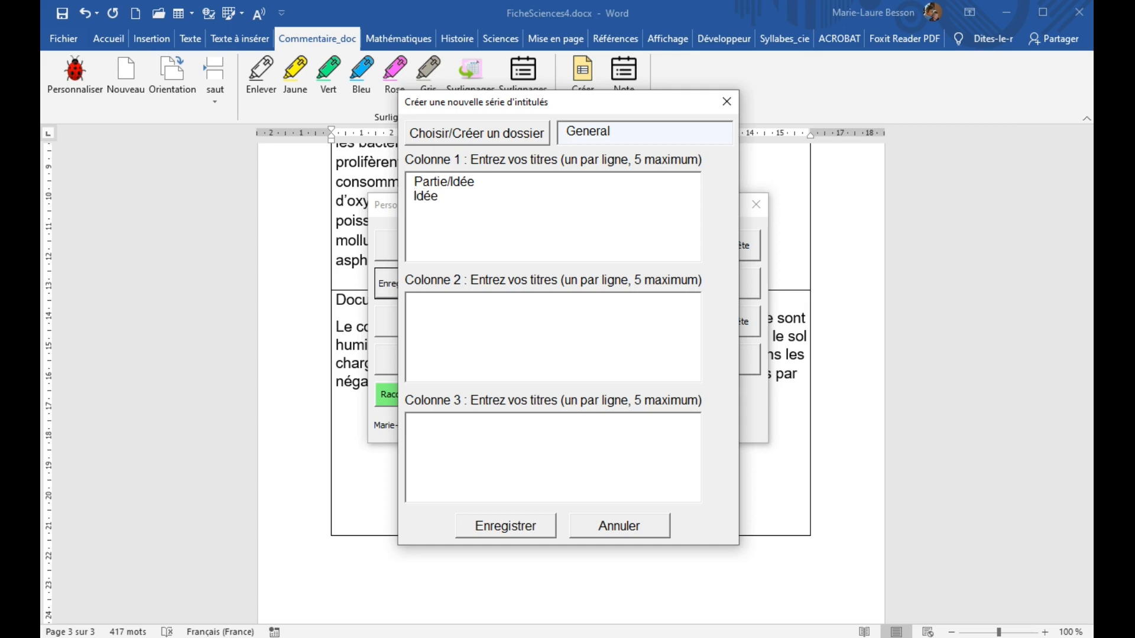
text(s principales)
Step: Enter "Arguments" and "Idées Secondaires" as the column 2 titles, one per line
text(Arg)
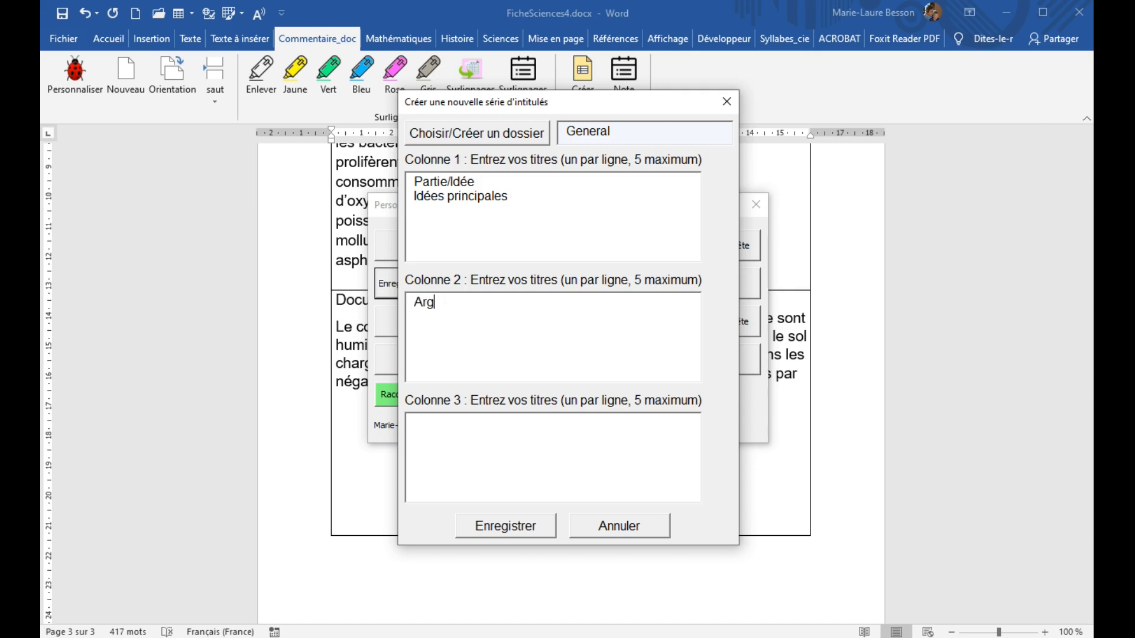
text(ument)
text(s )
text(Idées)
text( Secon)
text(daires)
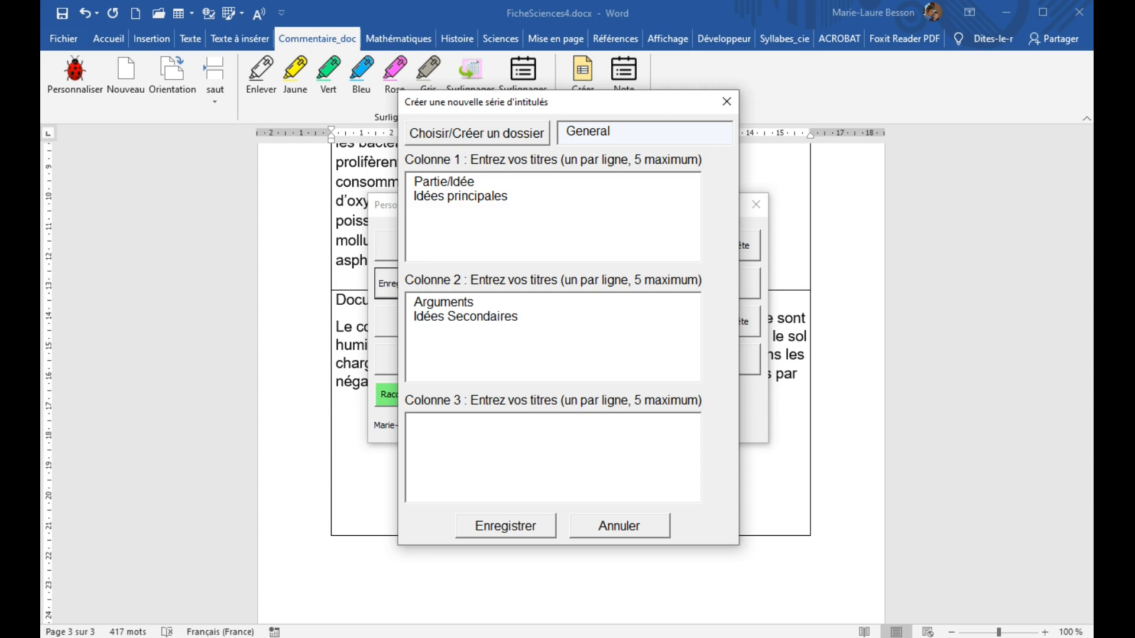
Step: Add "Sans" as a third title in both column 1 and column 2
click(510, 208)
text(Sans)
click(549, 314)
key(Return)
text(Sans)
Step: Enter "Informations Doc et connaissances", "Autres" and "Sans" as the column 3 titles and save the heading series
click(472, 422)
text(Informations )
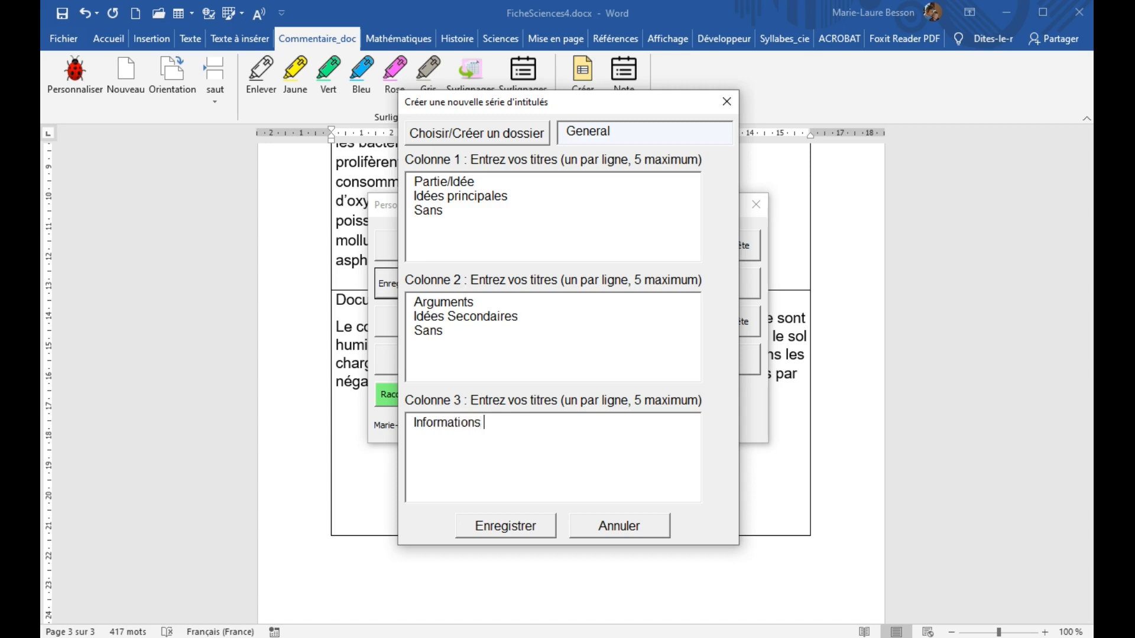
text(Doc et connai)
key(BackSpace)
text(ssances)
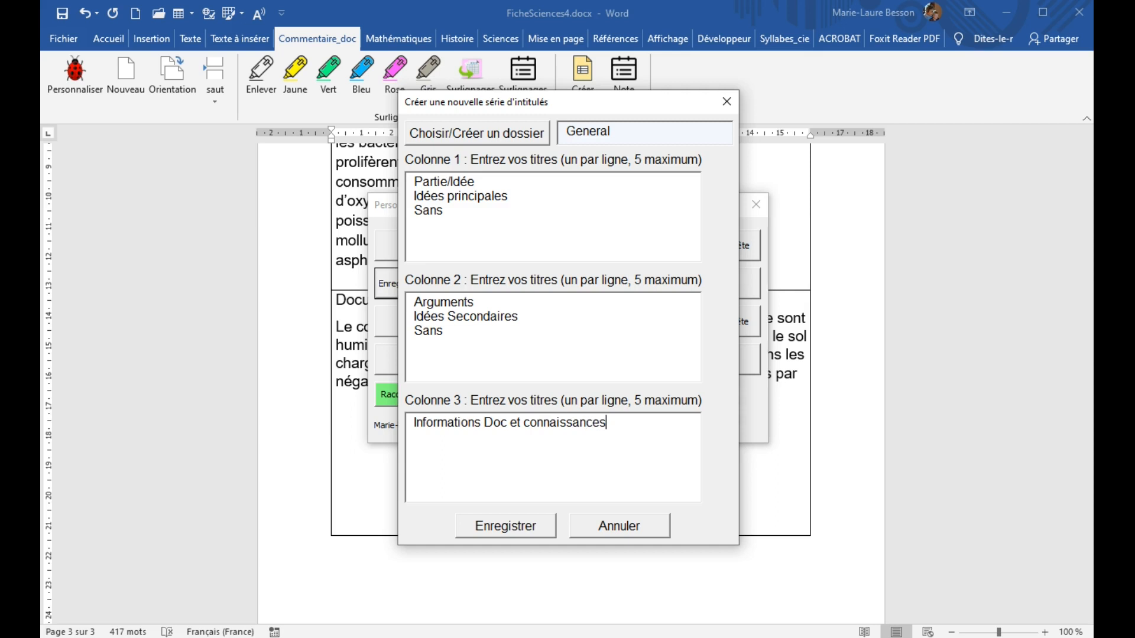
key(Return)
text(Autres )
text(Sans)
click(514, 533)
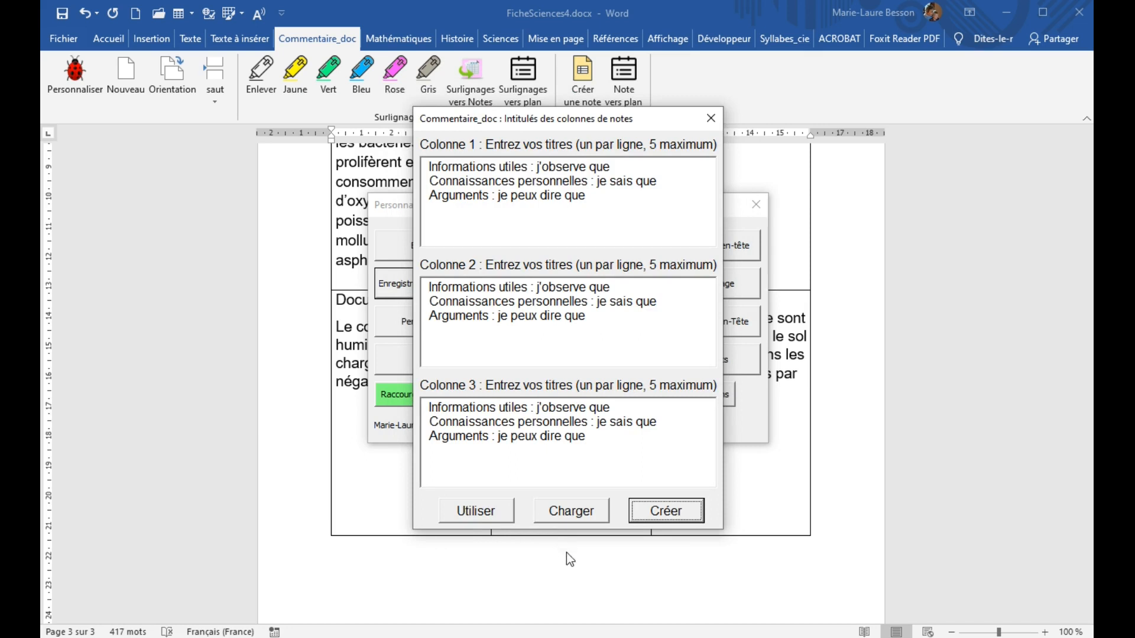
Step: Load the General heading series, apply it to the note columns, and close the template personalisation
click(570, 512)
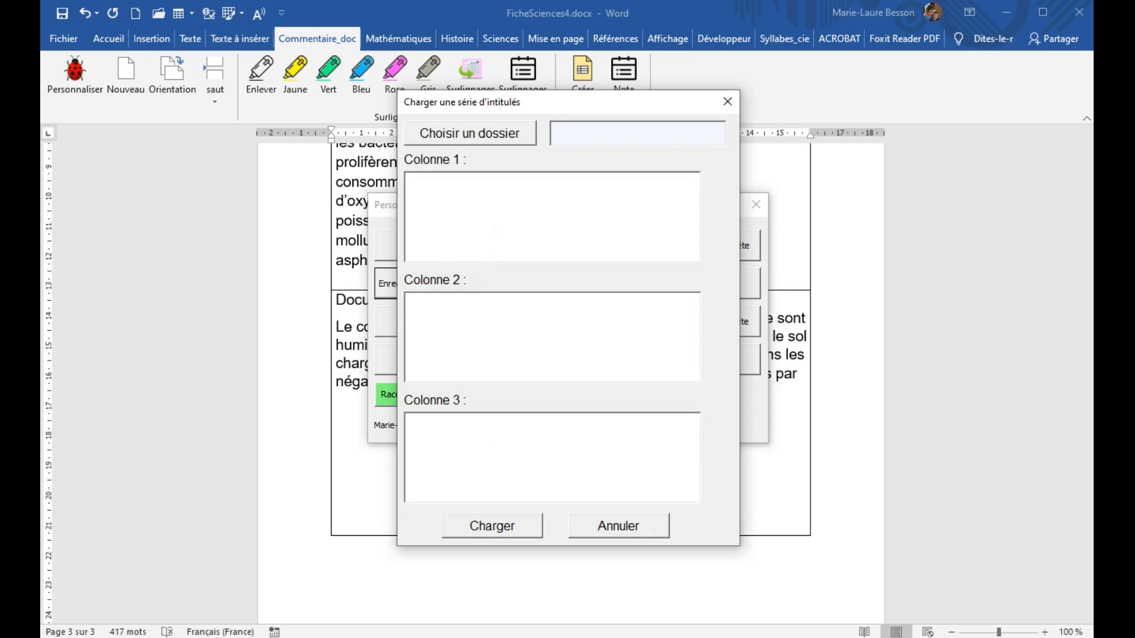
click(478, 138)
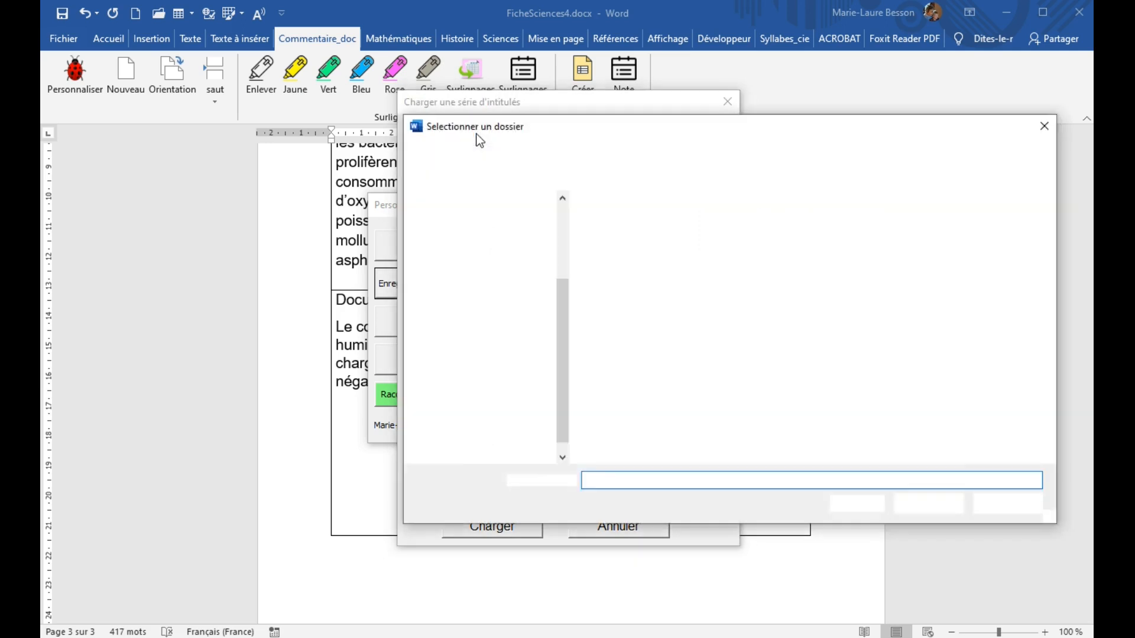
click(617, 225)
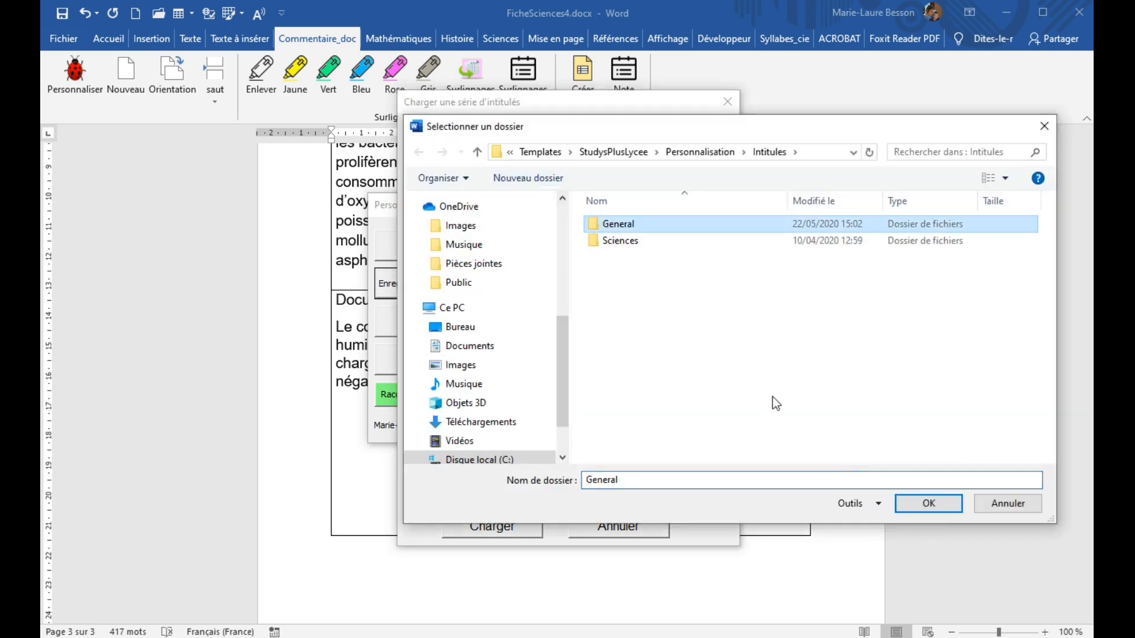
click(929, 502)
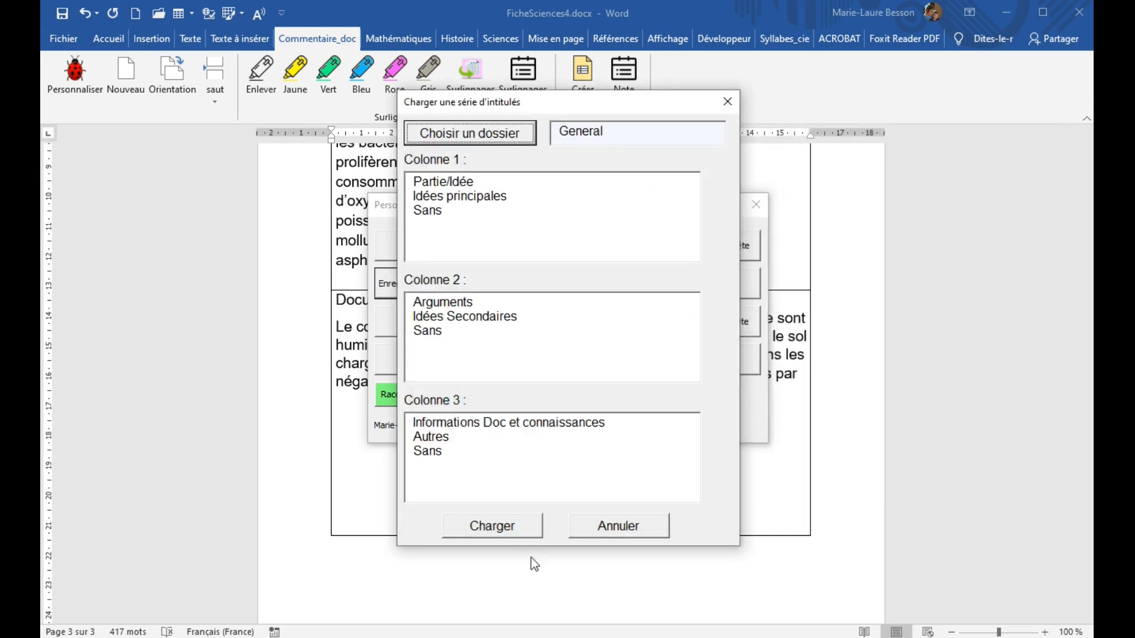
click(503, 526)
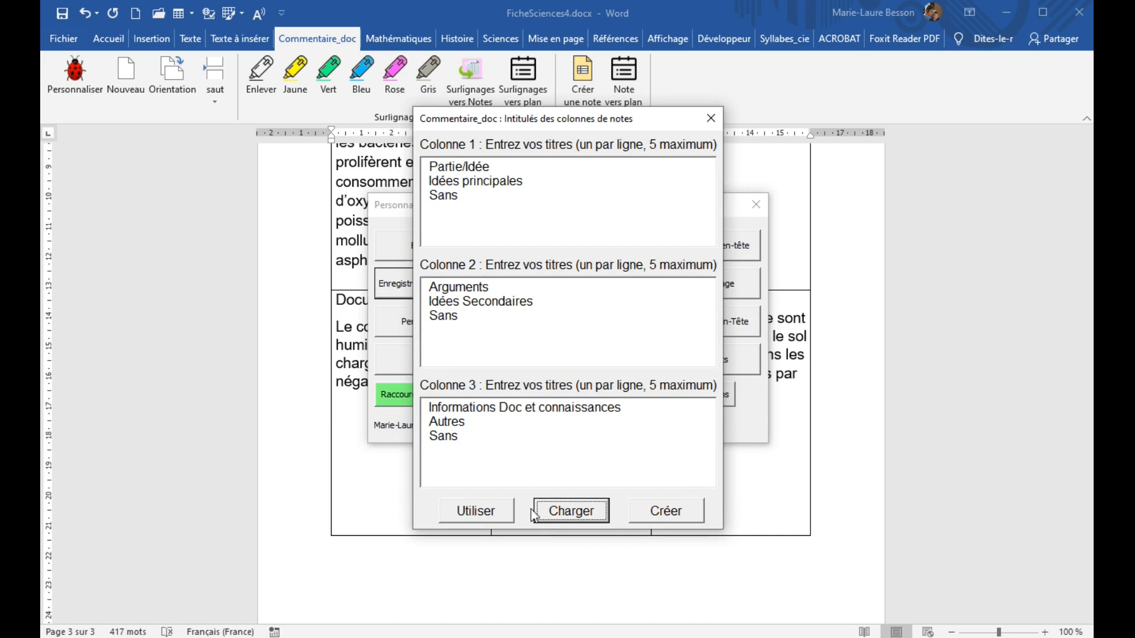
click(484, 512)
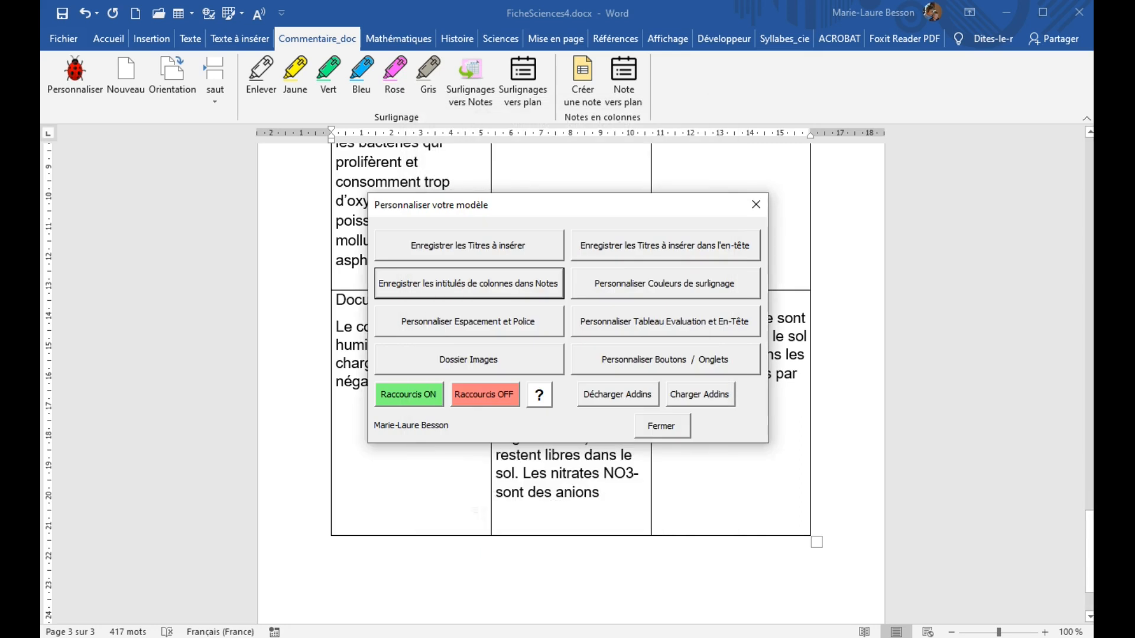
click(670, 437)
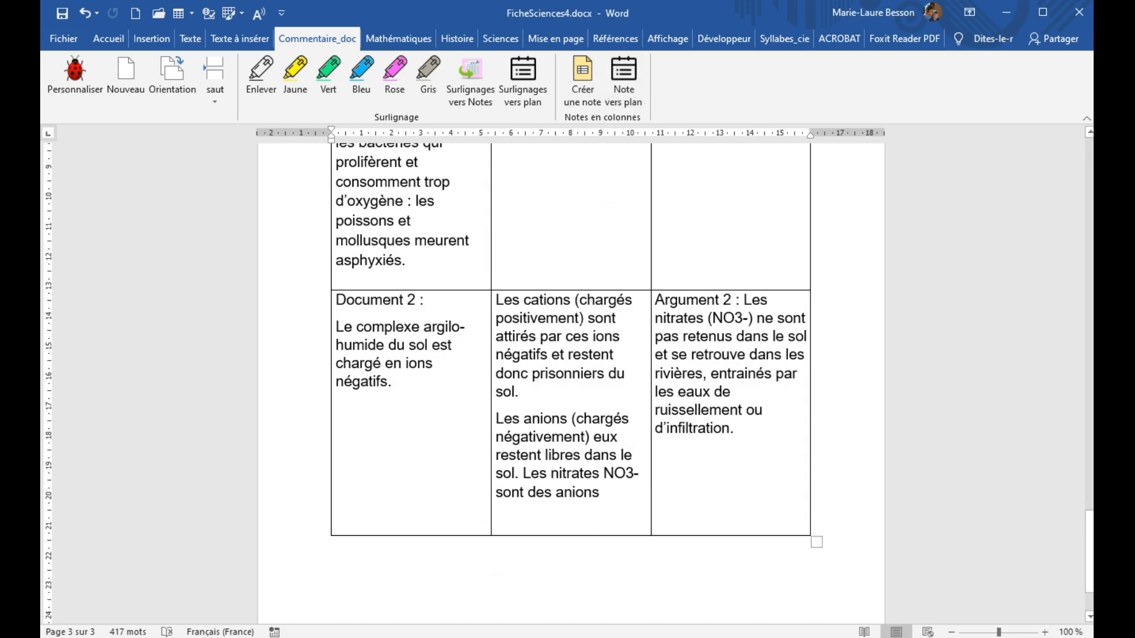
Step: Create a three-column note in the current document with the headings "Partie/Idée", "Arguments" and "Informations Doc et connaissances", using Arial 14
click(574, 80)
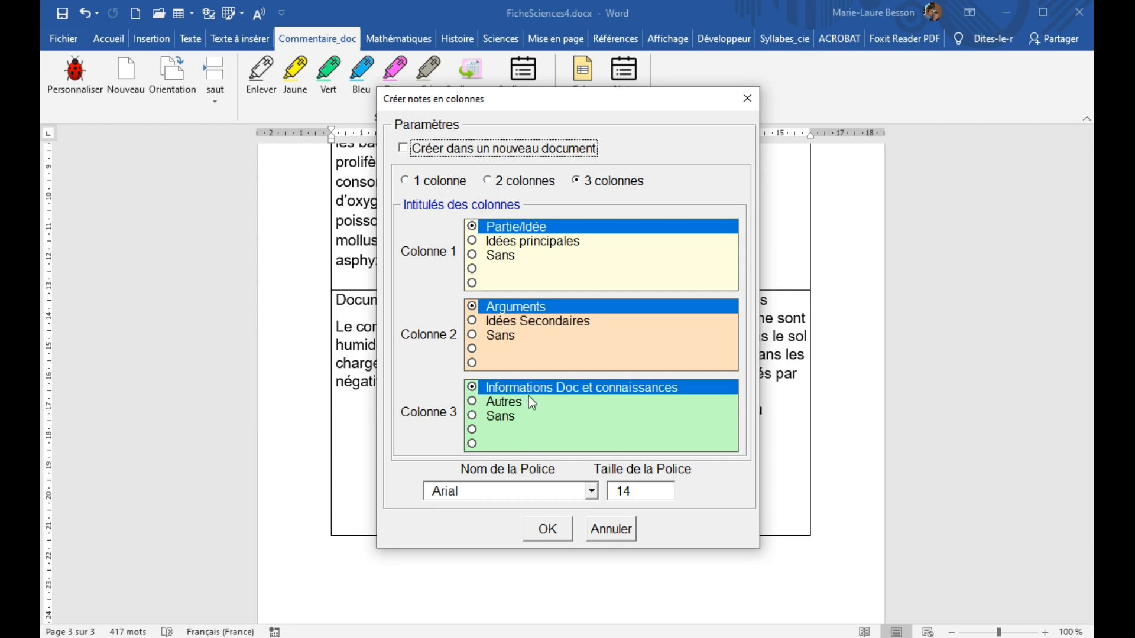
click(548, 531)
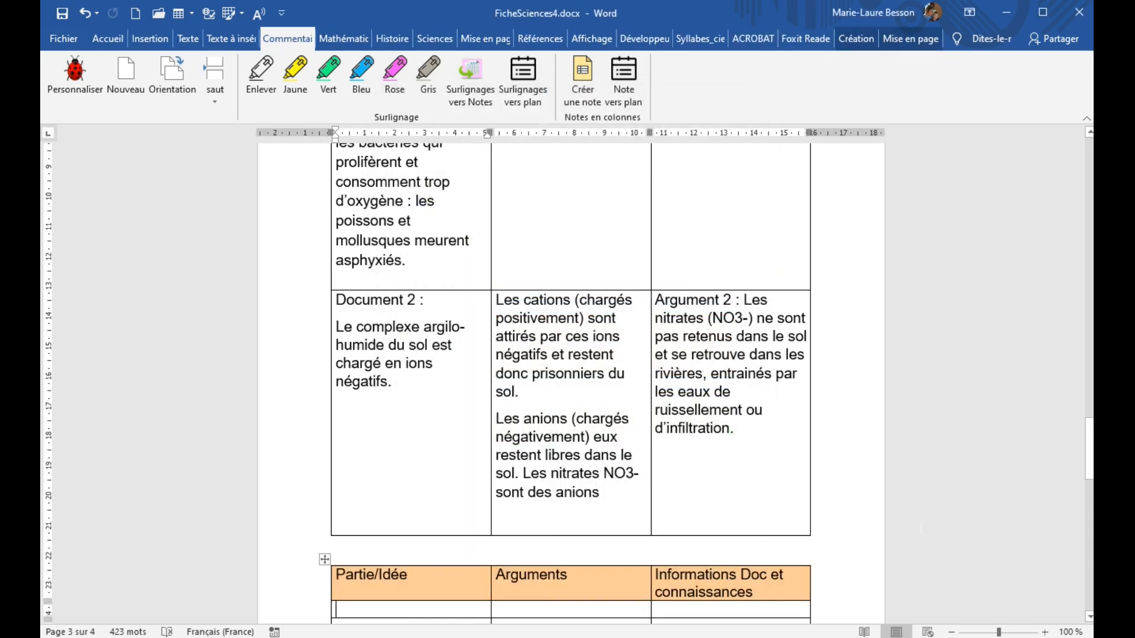
scroll(918, 525, down, 3)
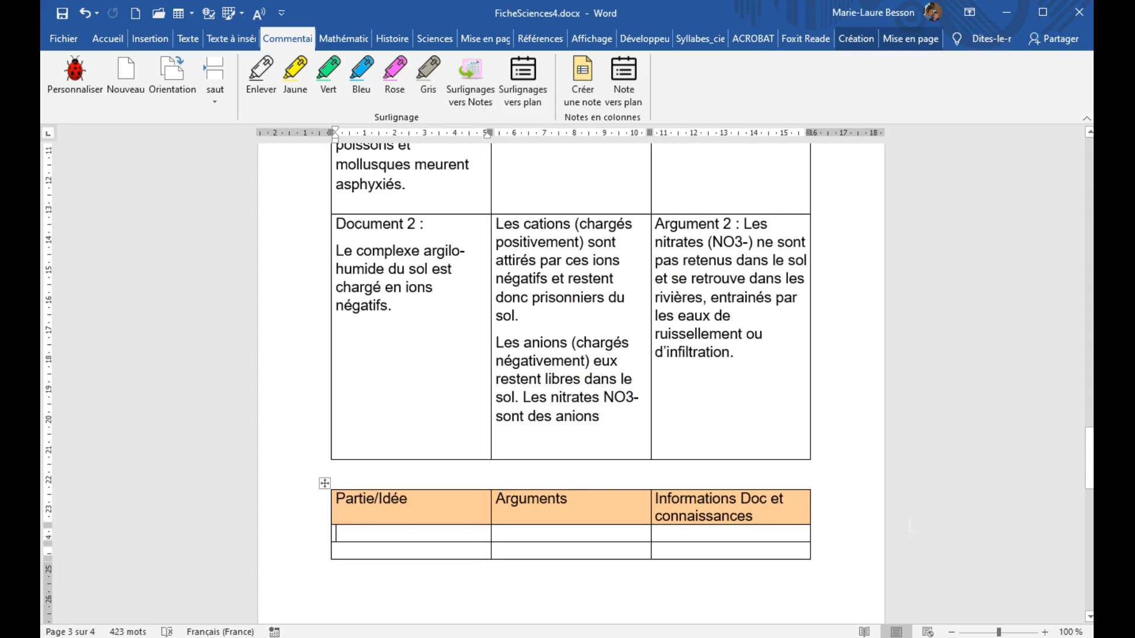
scroll(903, 526, up, 1)
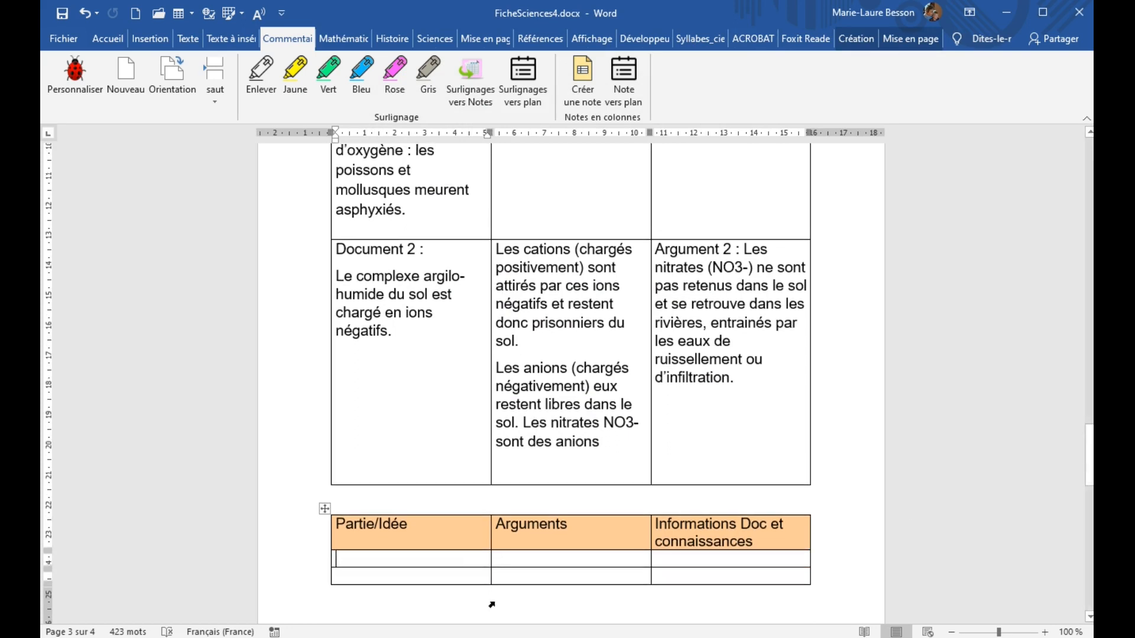
Step: Enter "Trop d'apport : coût financier" in the first Partie/Idée cell of the new note table and go on to that row's other two cells
scroll(333, 437, up, 12)
scroll(330, 430, up, 20)
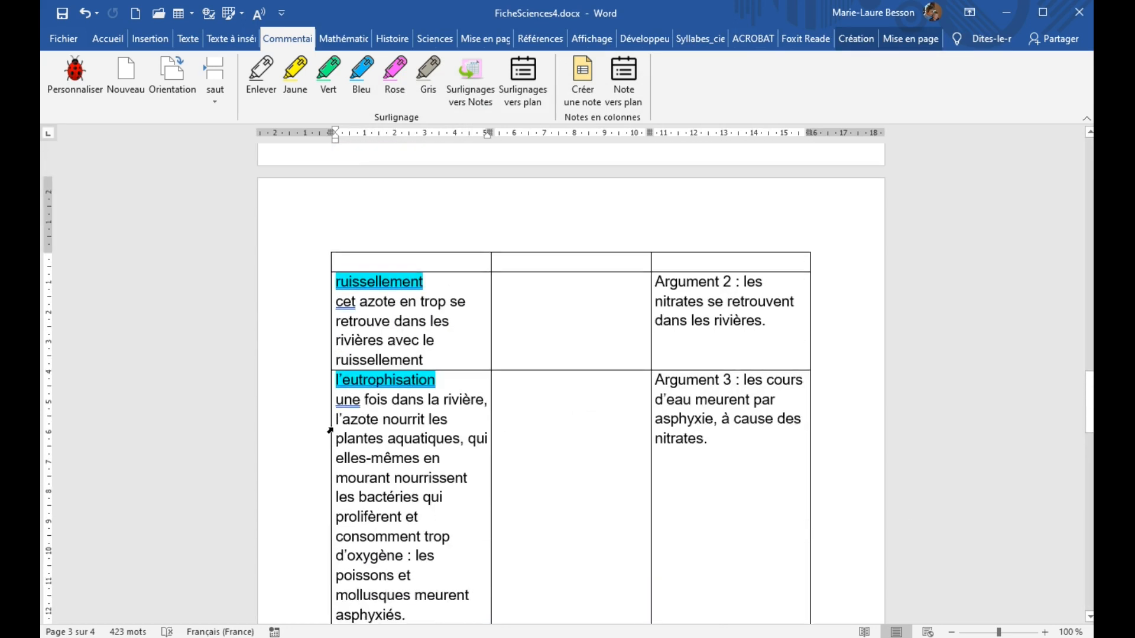
scroll(330, 430, up, 6)
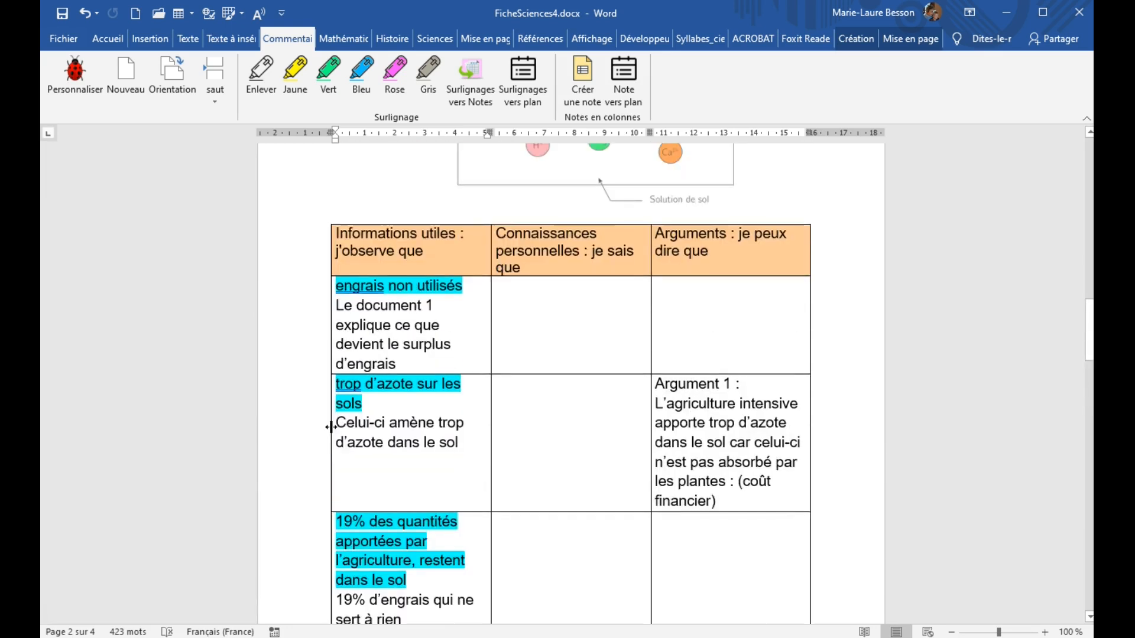
scroll(328, 429, down, 20)
scroll(320, 426, down, 20)
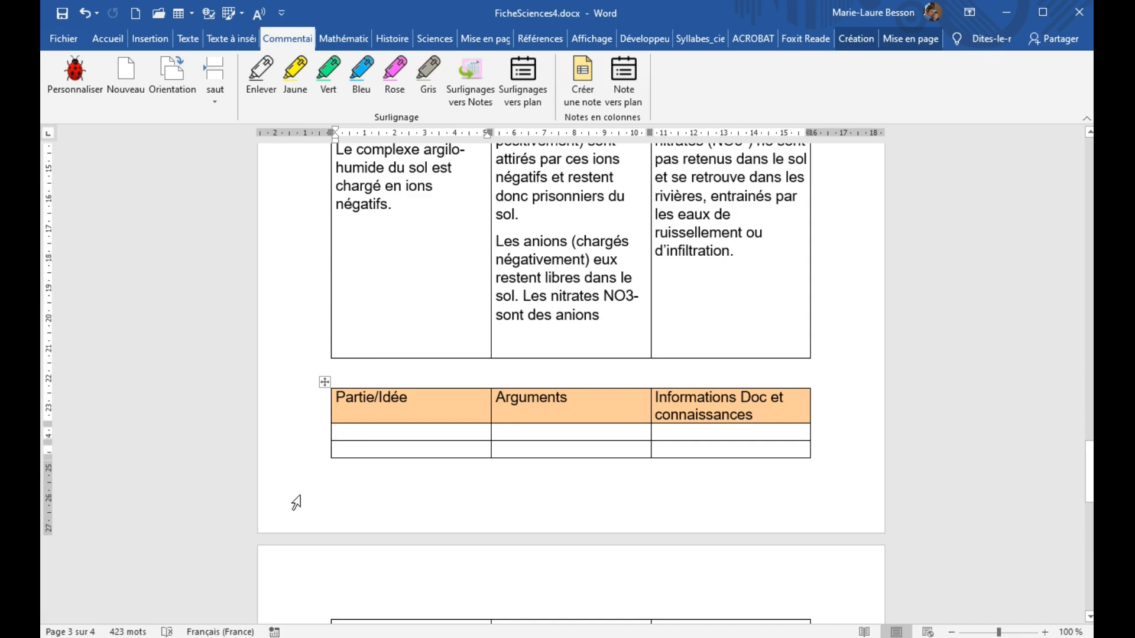
text(Tro)
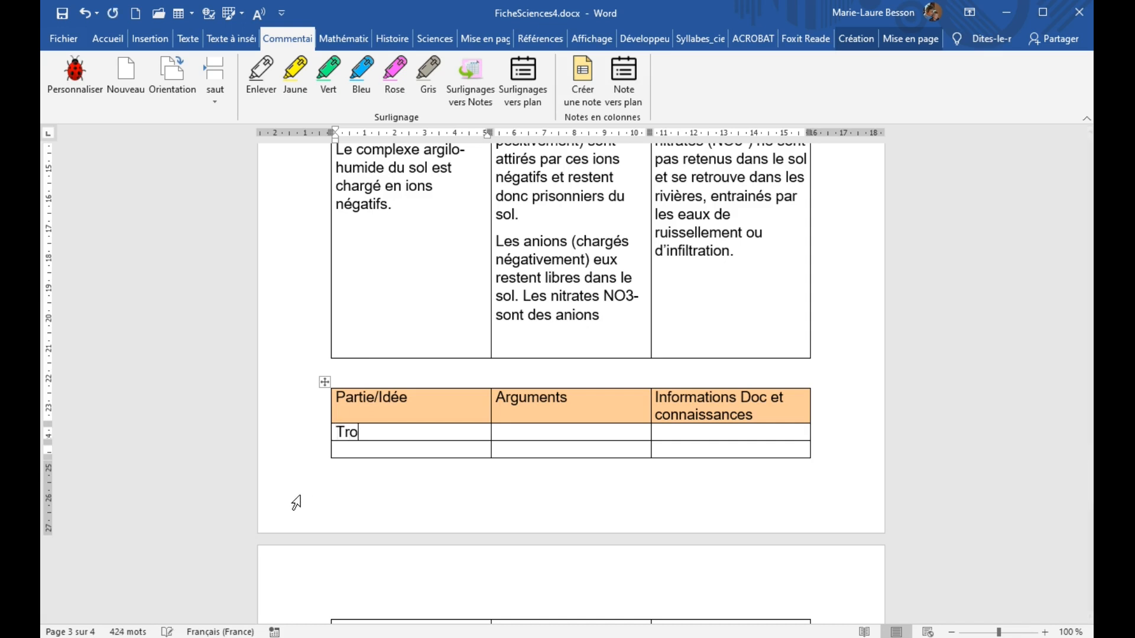
text(p d'apport : co)
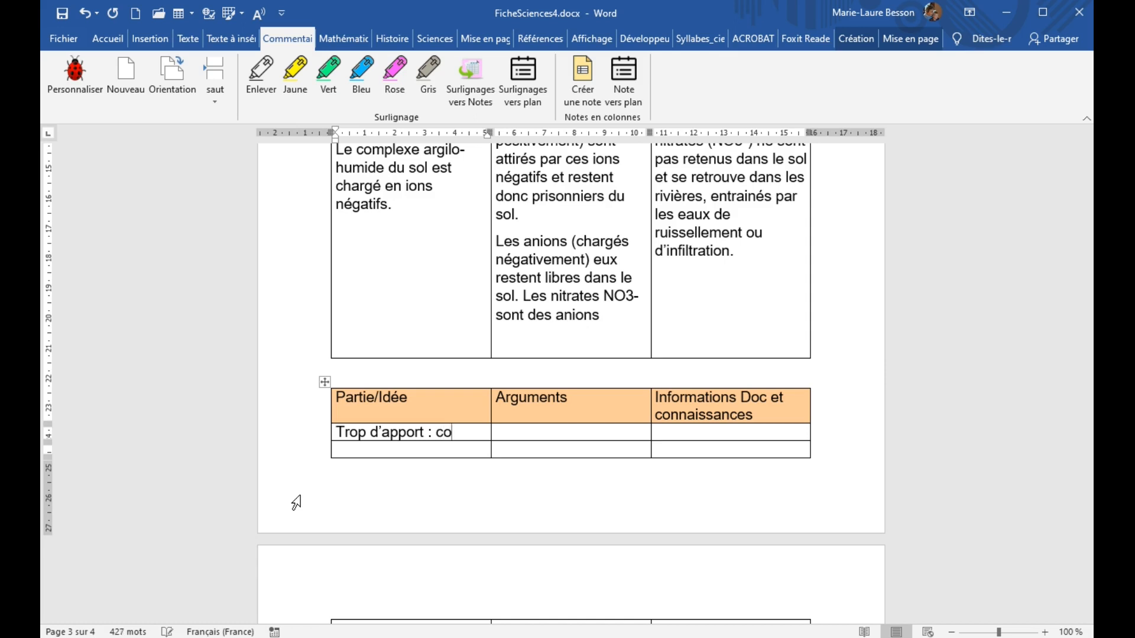
text(ût financier)
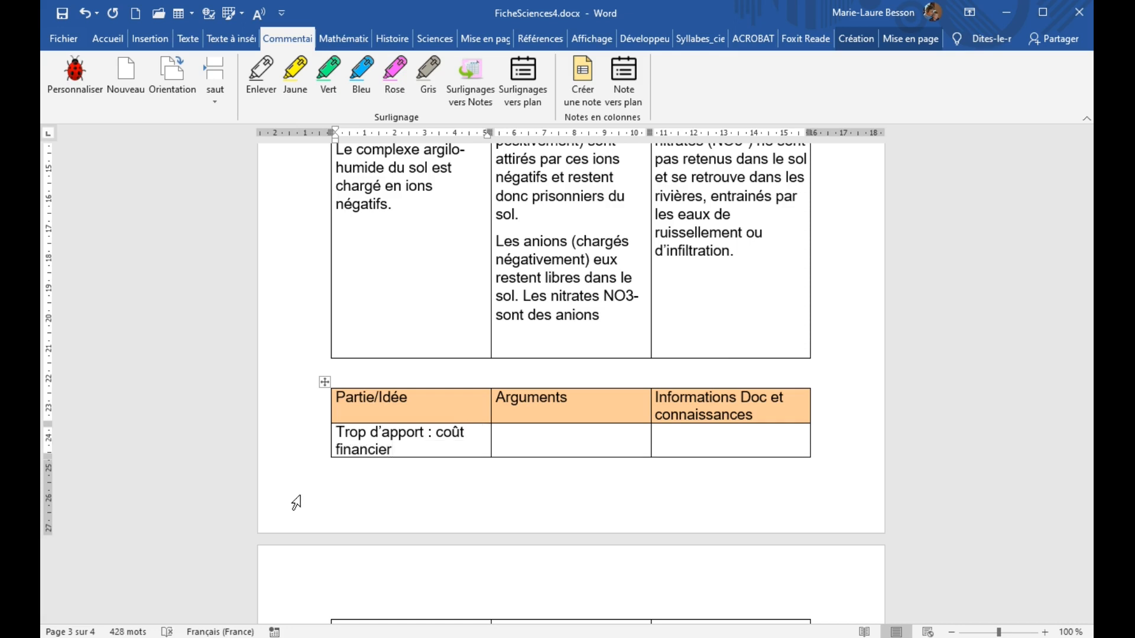
click(608, 441)
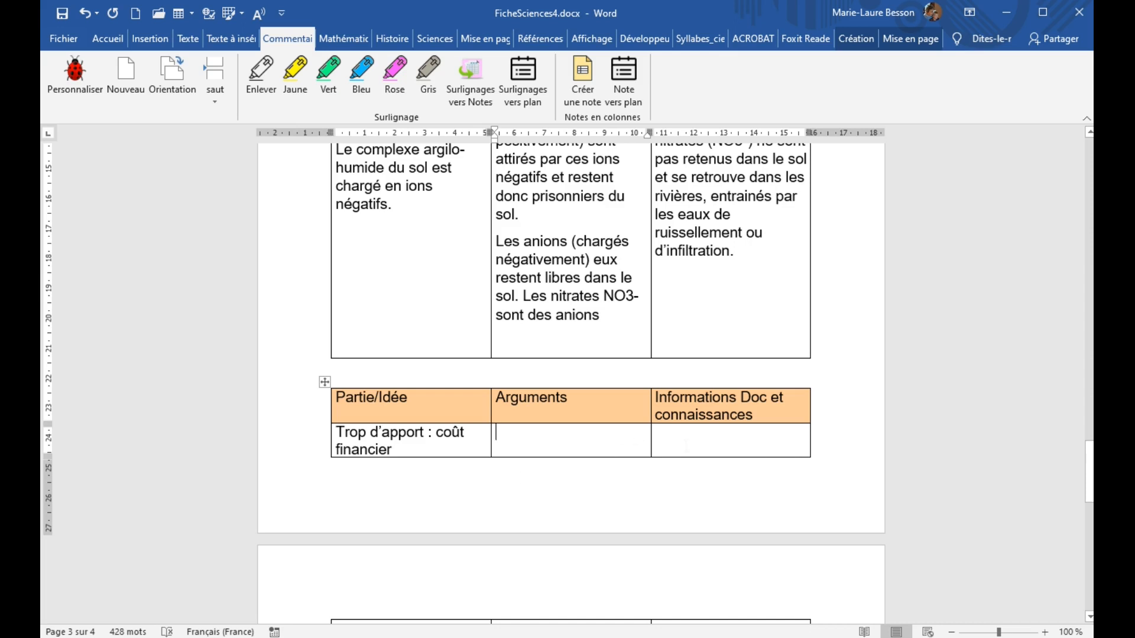
click(762, 440)
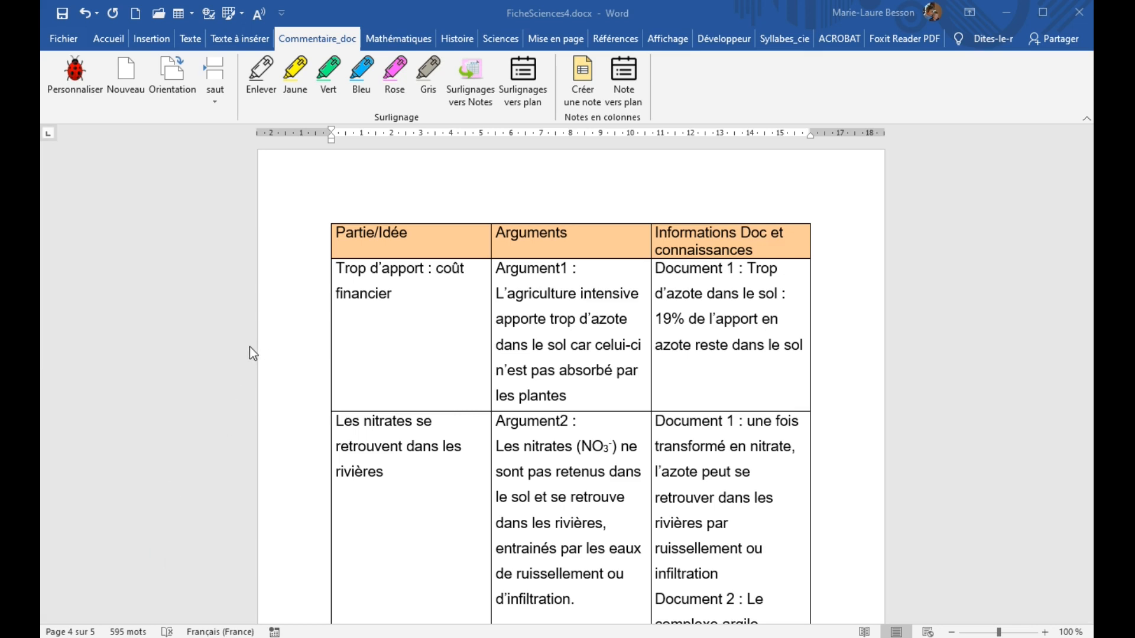
Step: Review the completed Partie/Idée note table row by row against the earlier observation table
scroll(245, 309, up, 15)
scroll(245, 303, up, 8)
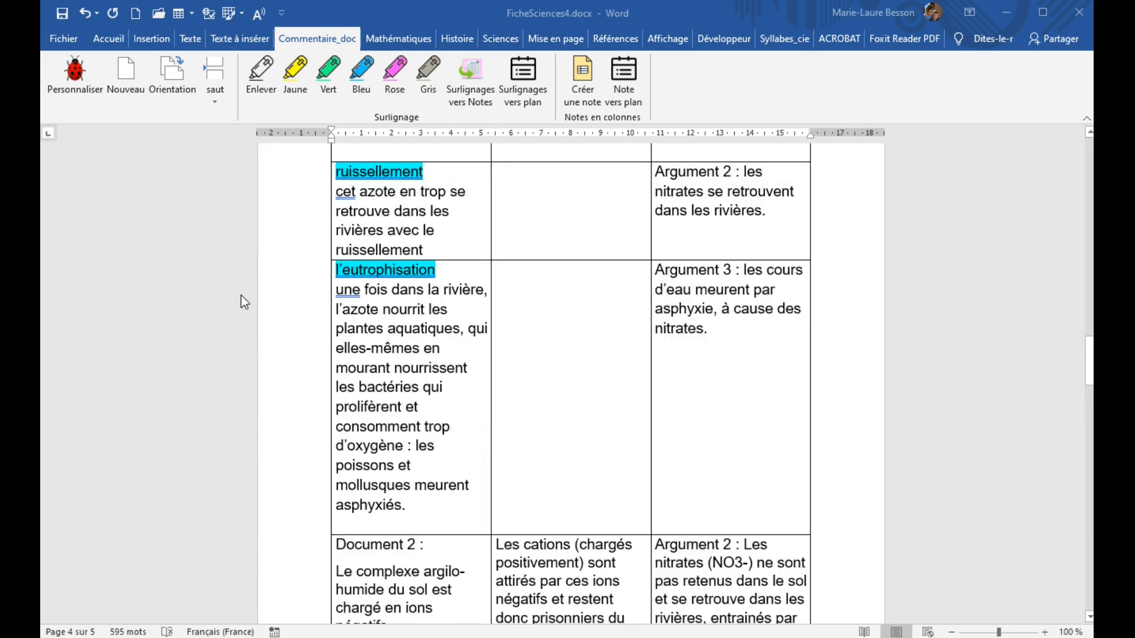
scroll(245, 301, down, 2)
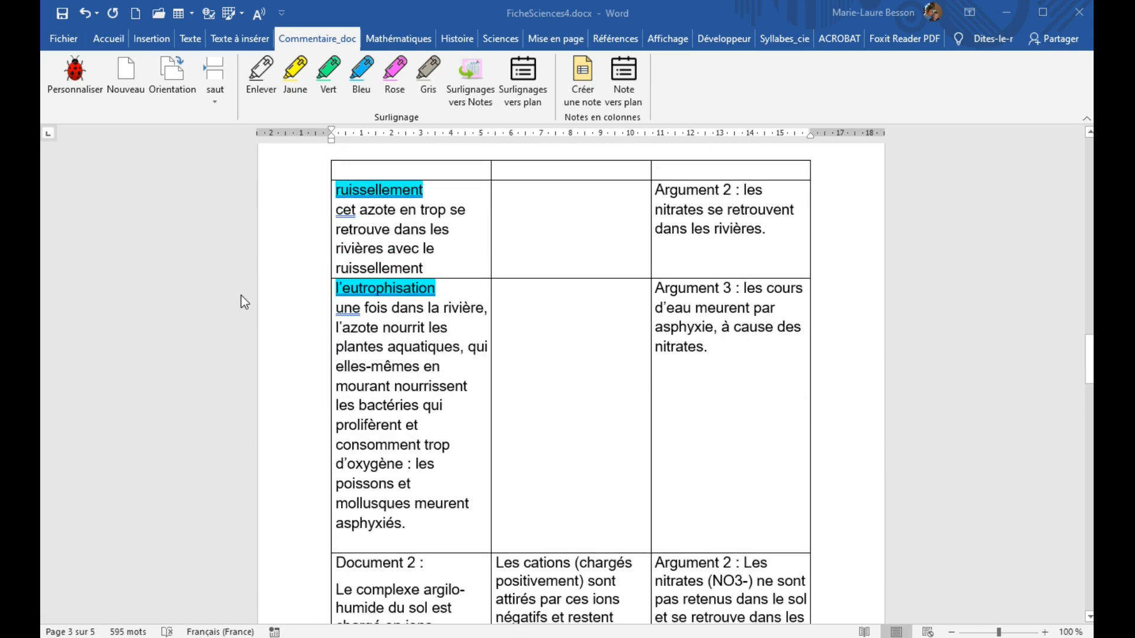
scroll(241, 295, down, 7)
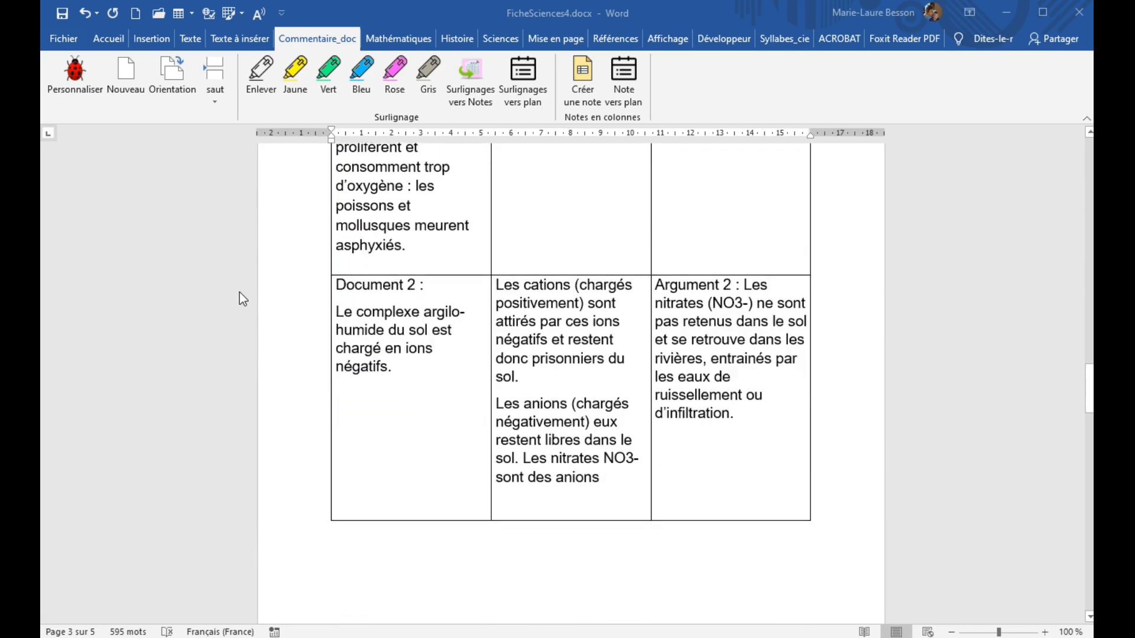
scroll(239, 293, down, 7)
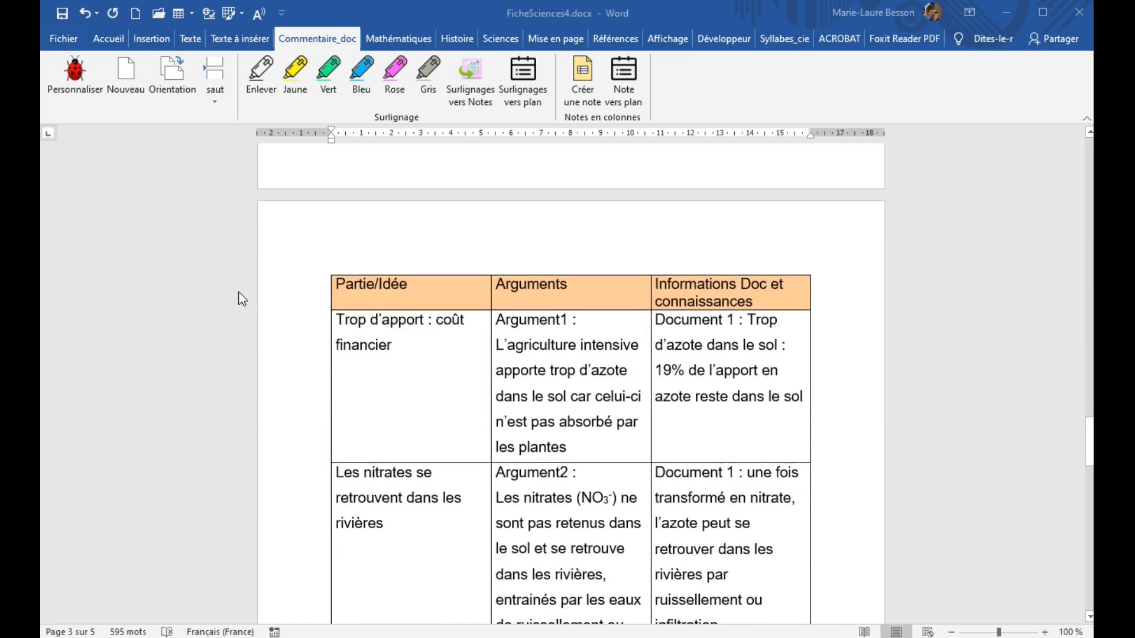
scroll(243, 298, down, 3)
scroll(242, 298, down, 1)
scroll(243, 299, up, 1)
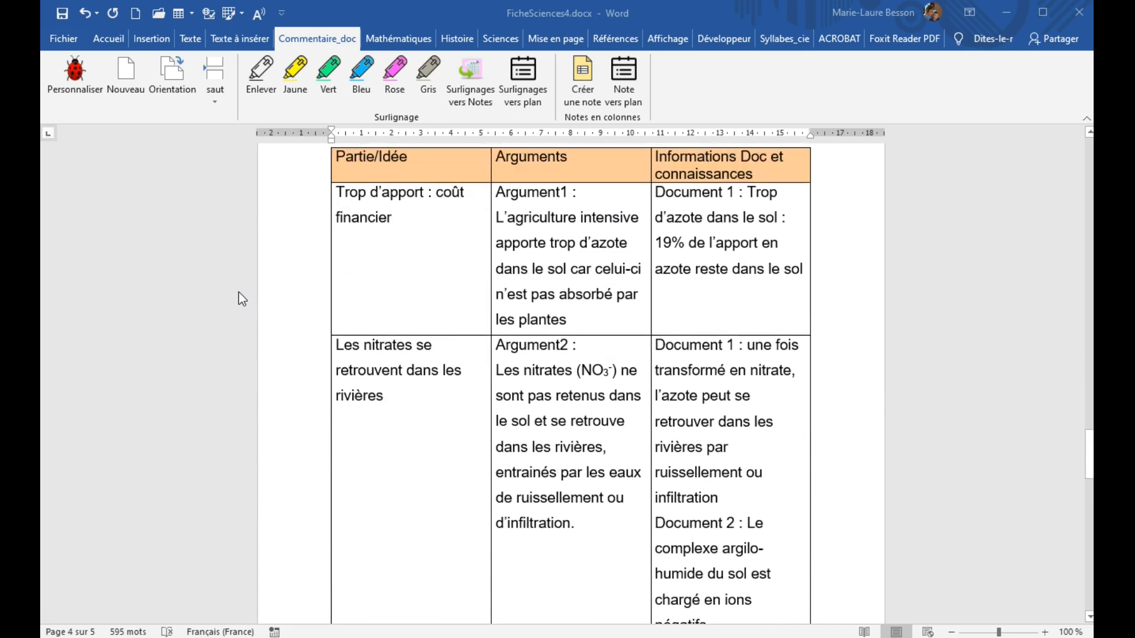
scroll(242, 298, down, 10)
scroll(242, 302, down, 14)
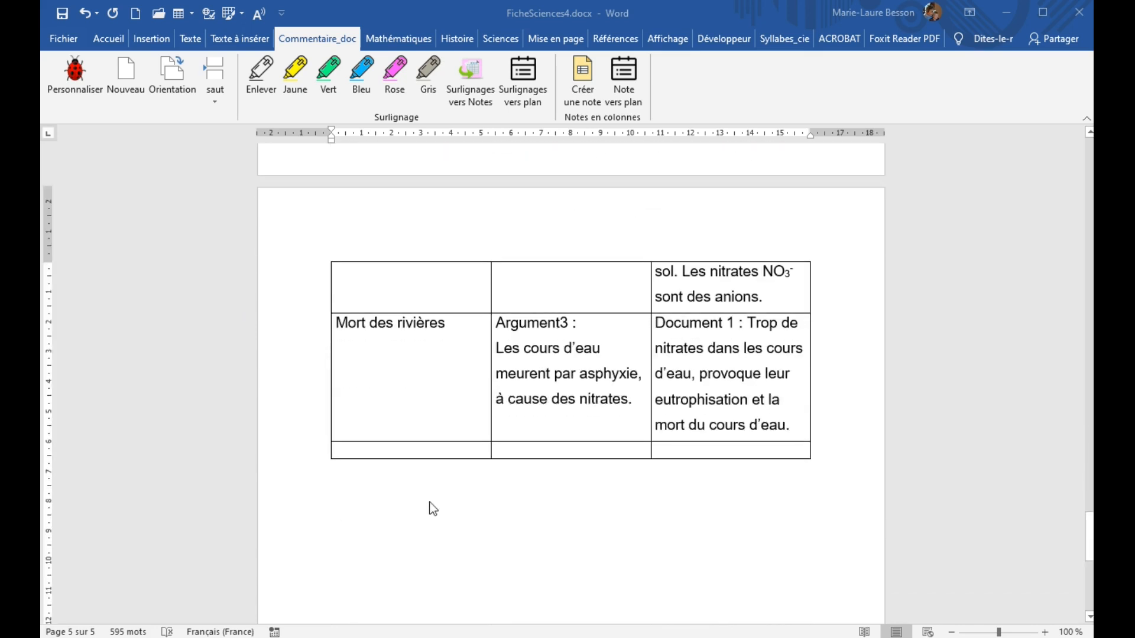
click(401, 410)
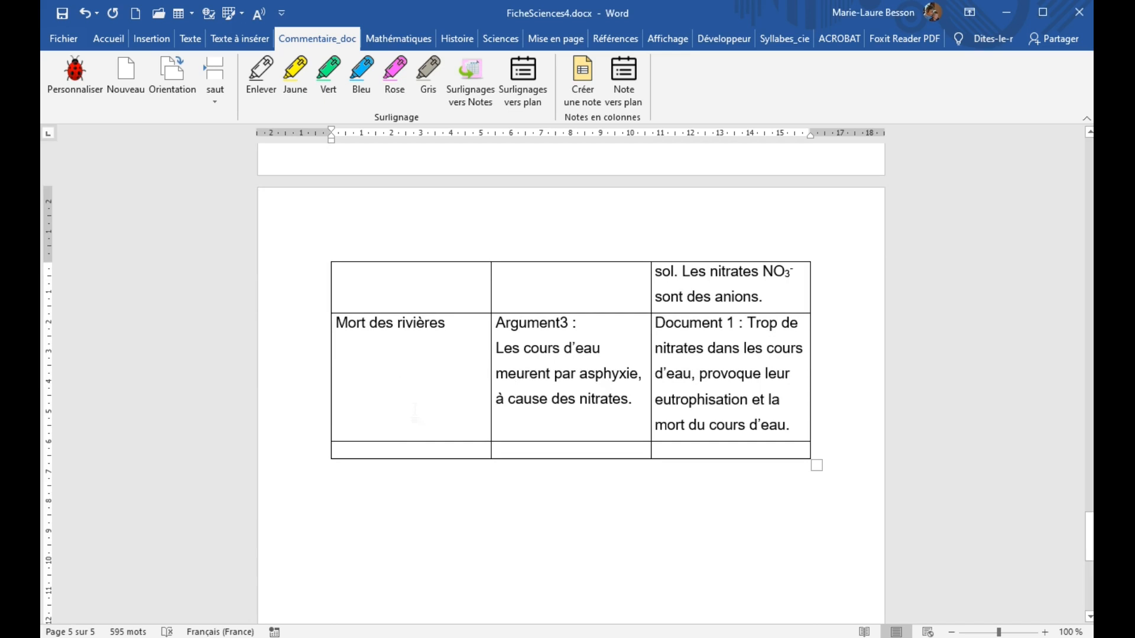
click(412, 532)
scroll(557, 421, up, 10)
scroll(450, 353, up, 10)
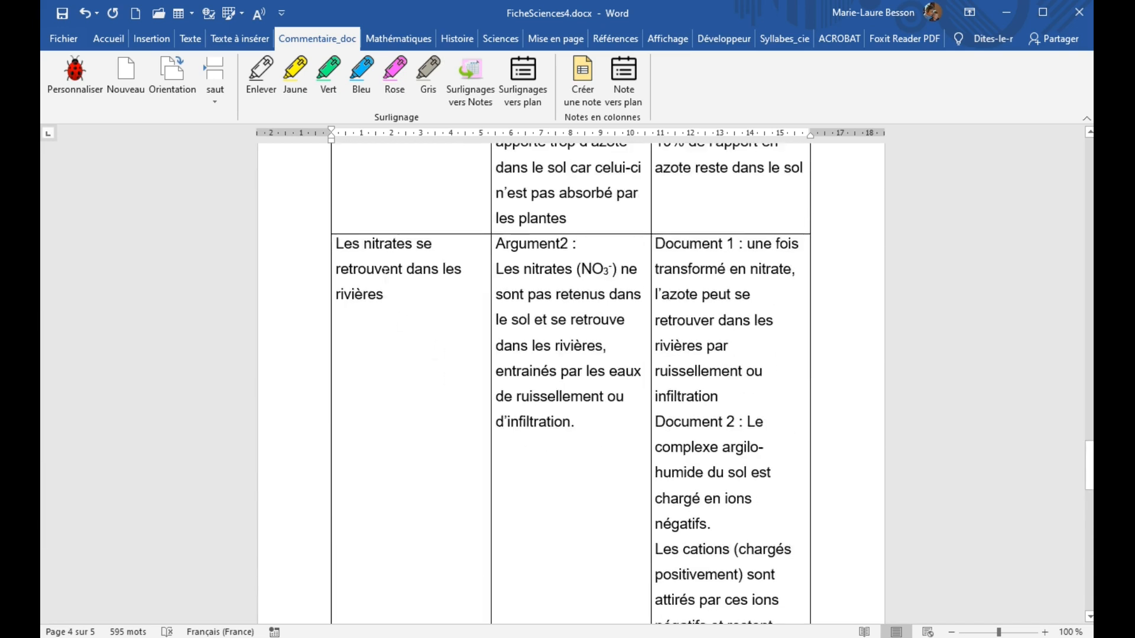
Step: Extract the Partie/Idée table as an outline at the end of the document, numbering column 1 with "A.", column 2 with "1." and column 3 "Sans"
click(383, 270)
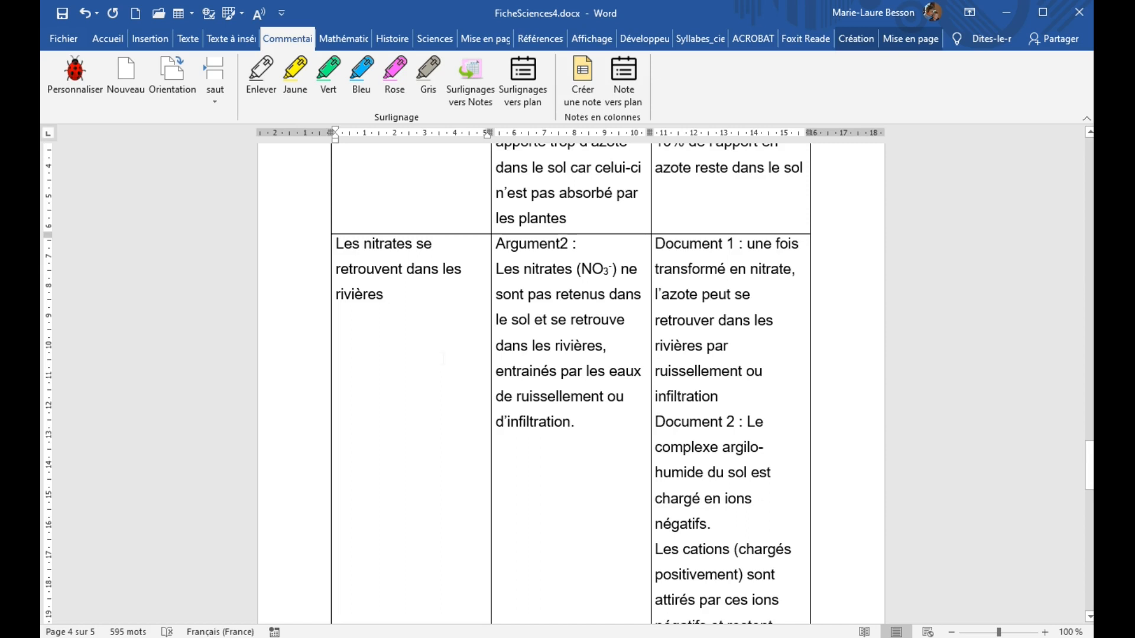
scroll(443, 358, up, 15)
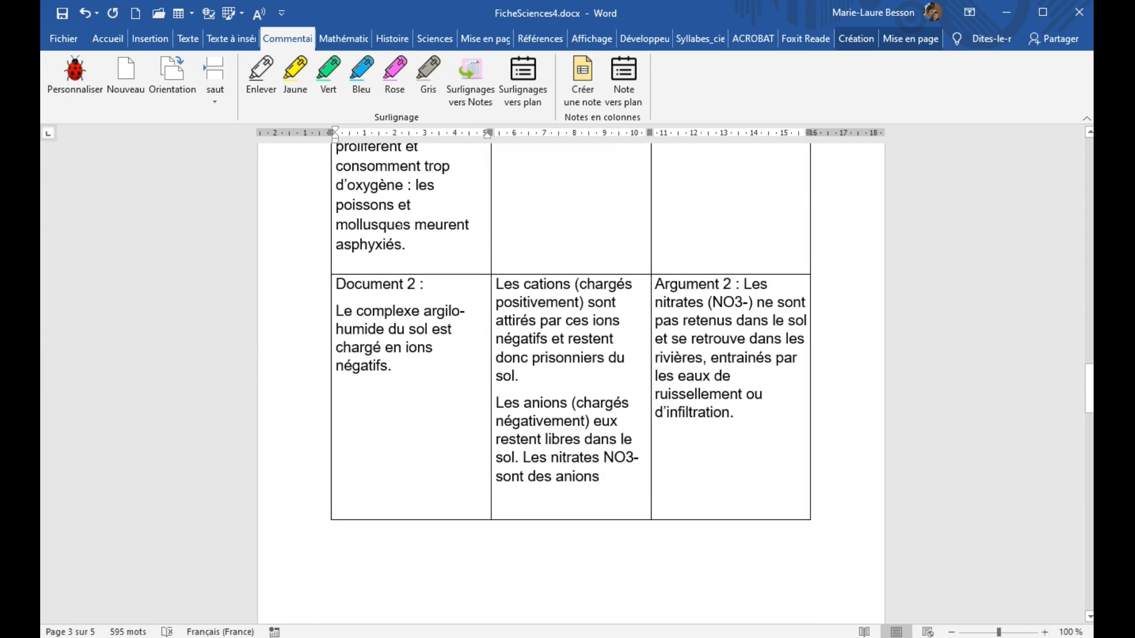
scroll(499, 502, down, 15)
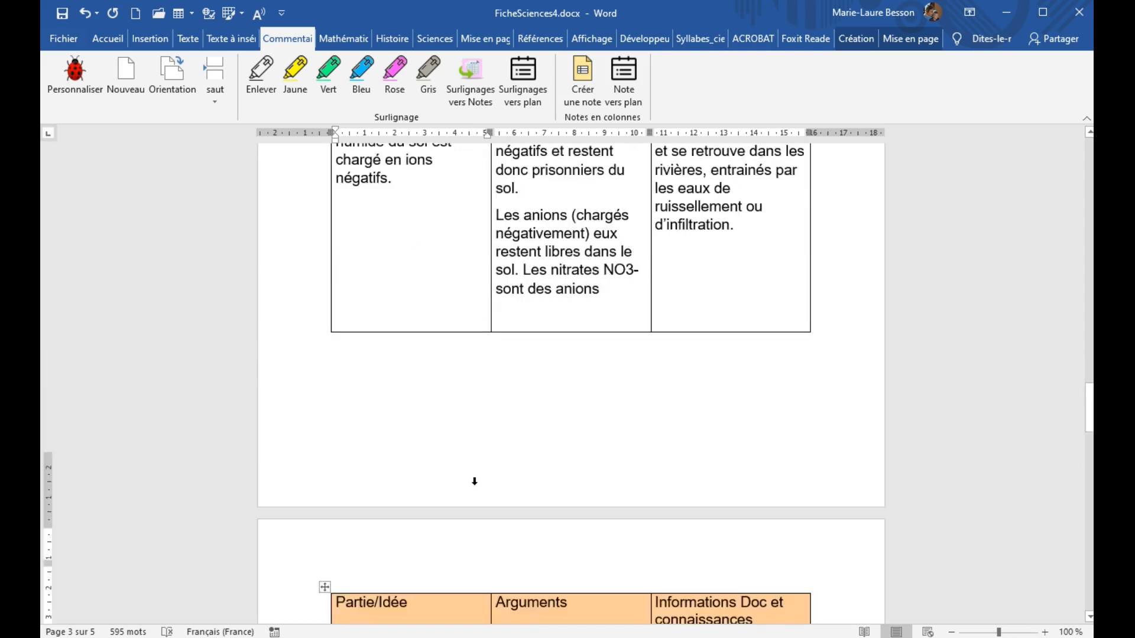
scroll(443, 455, down, 12)
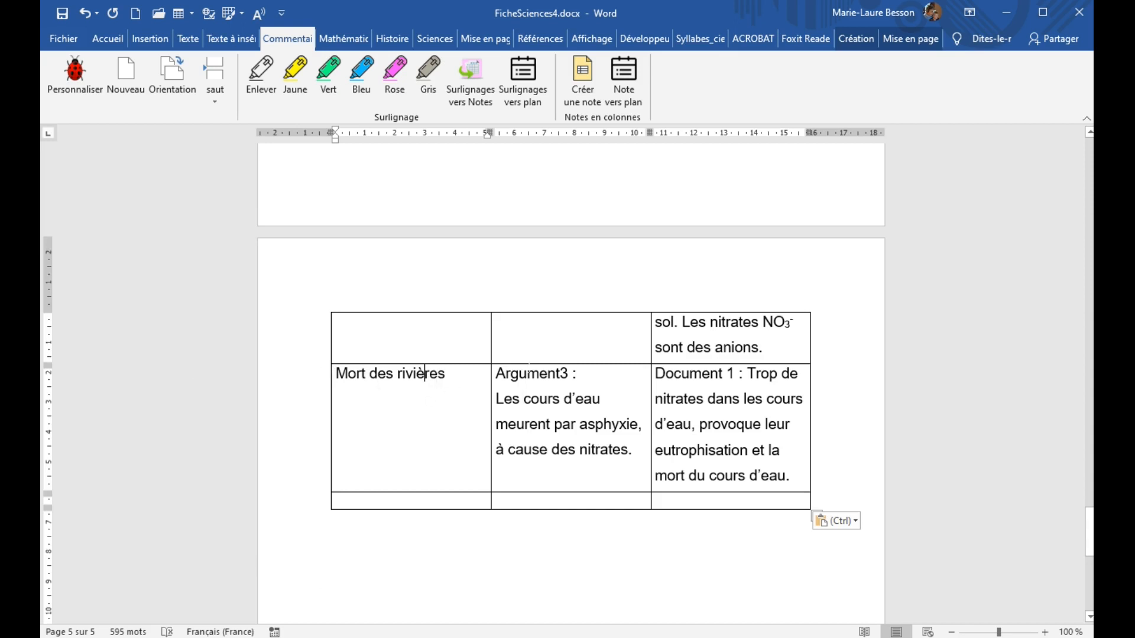
click(633, 80)
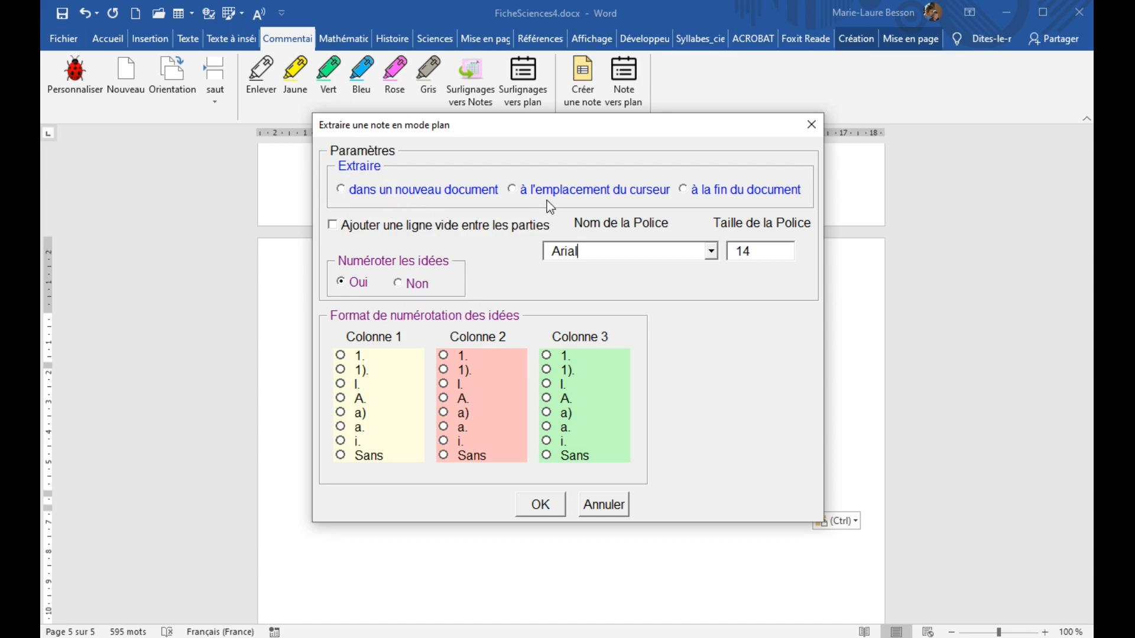
click(691, 201)
click(341, 399)
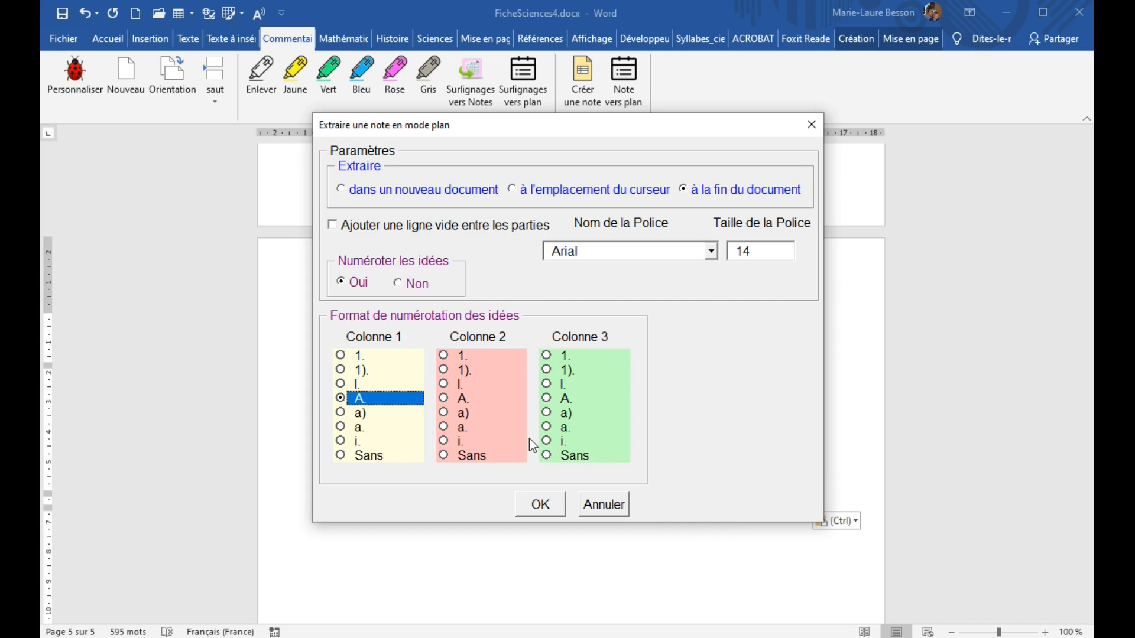
click(444, 356)
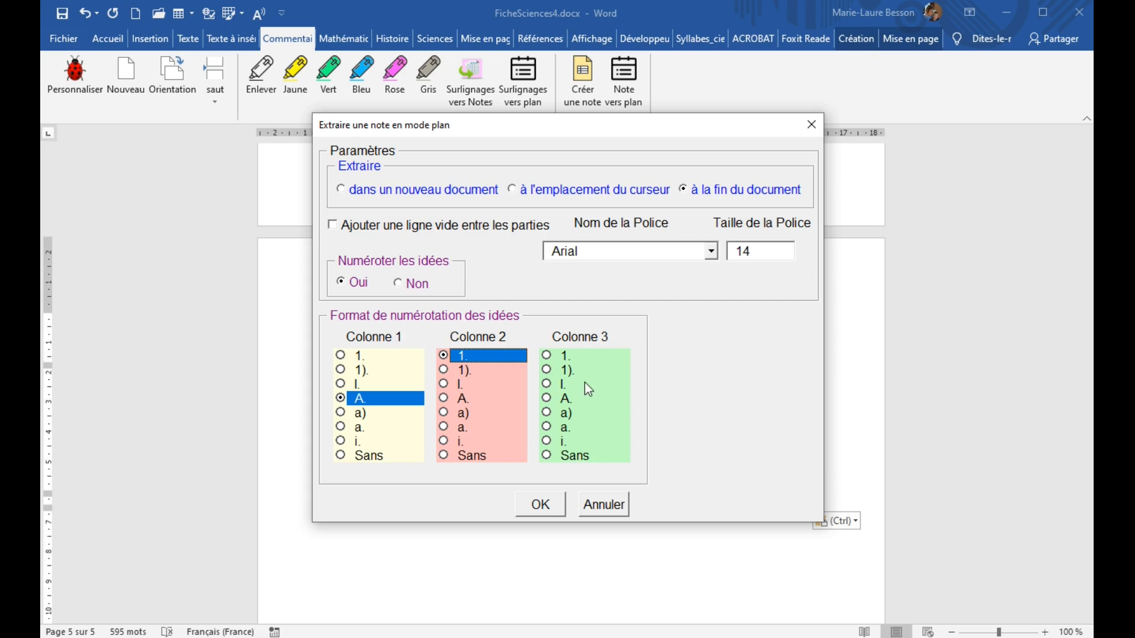
click(554, 456)
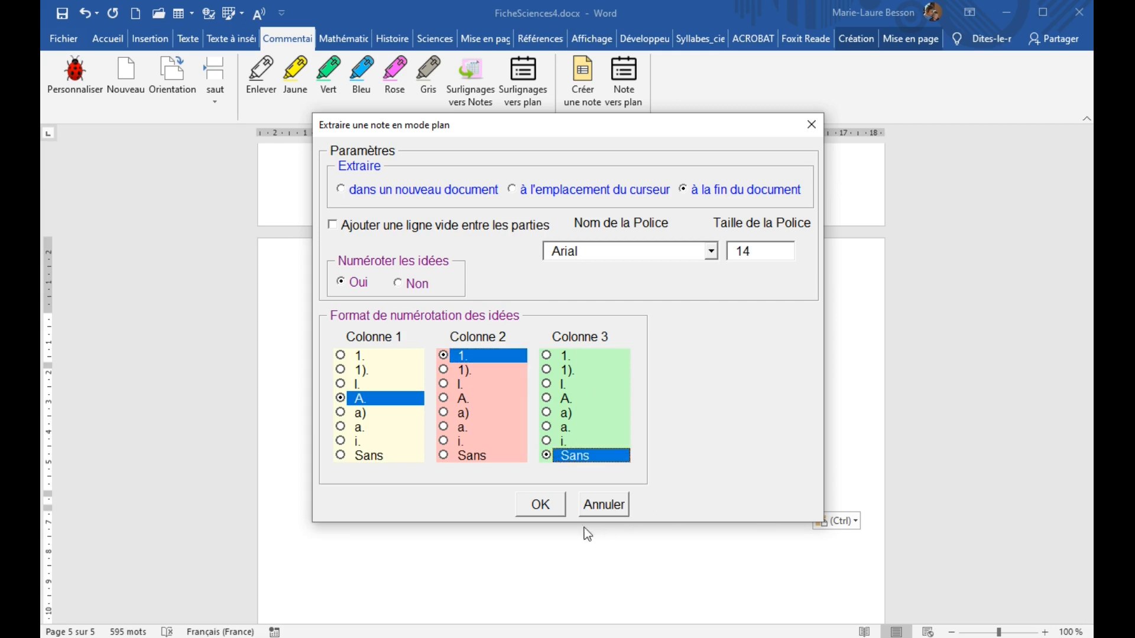
click(541, 505)
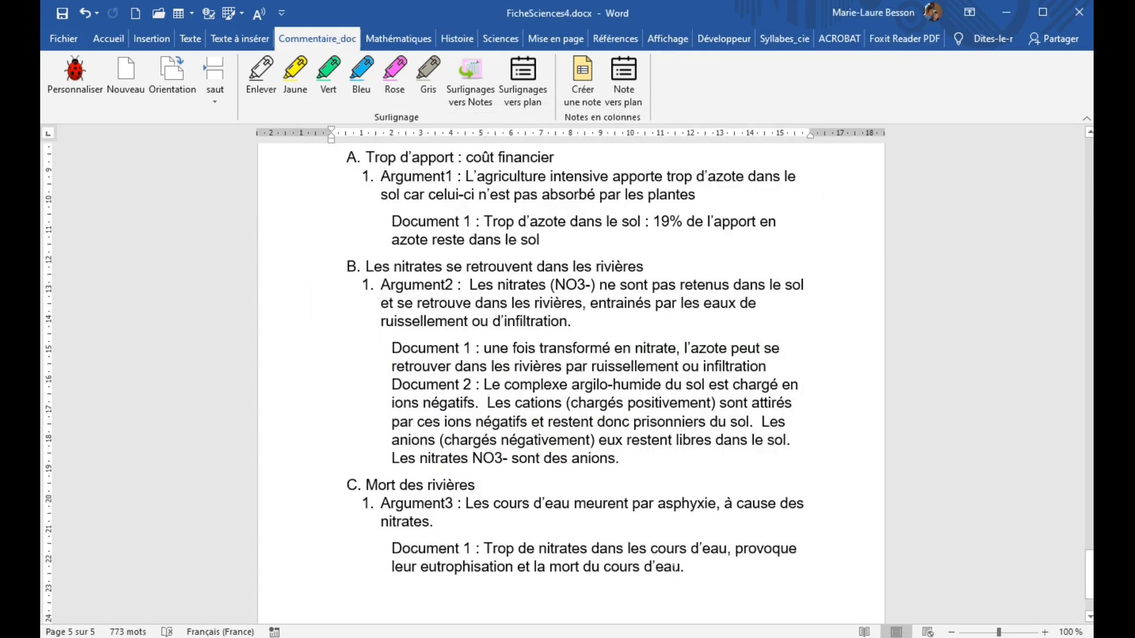
Step: Compare the extracted outline's parts, arguments and document information with the rows of the Partie/Idée table
scroll(570, 384, up, 10)
scroll(571, 384, down, 3)
scroll(571, 385, up, 10)
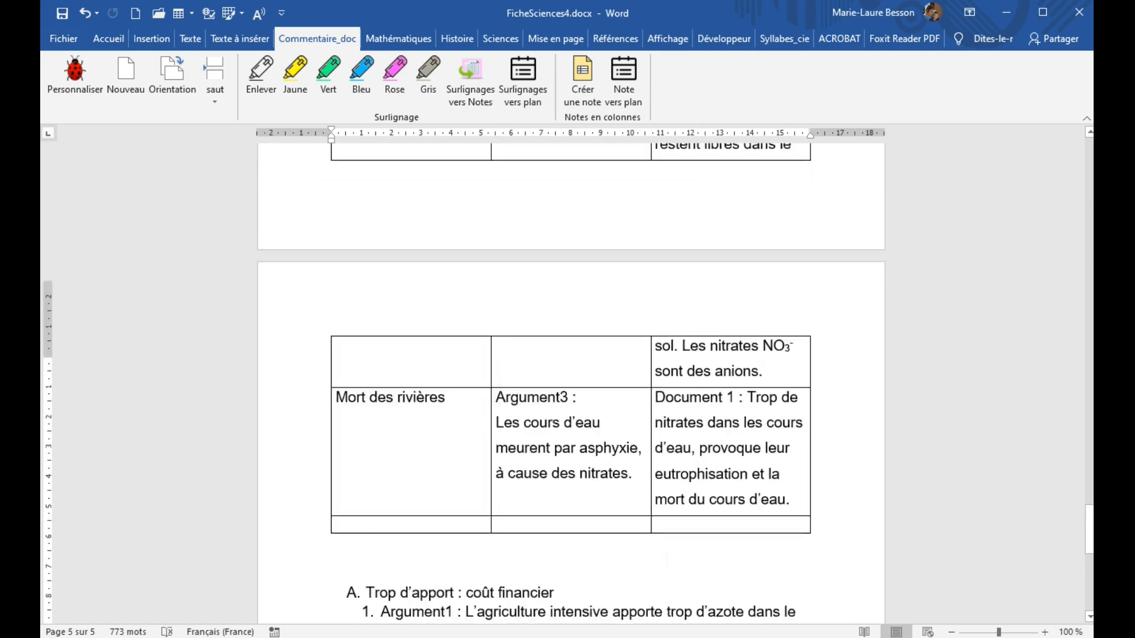
scroll(571, 384, up, 3)
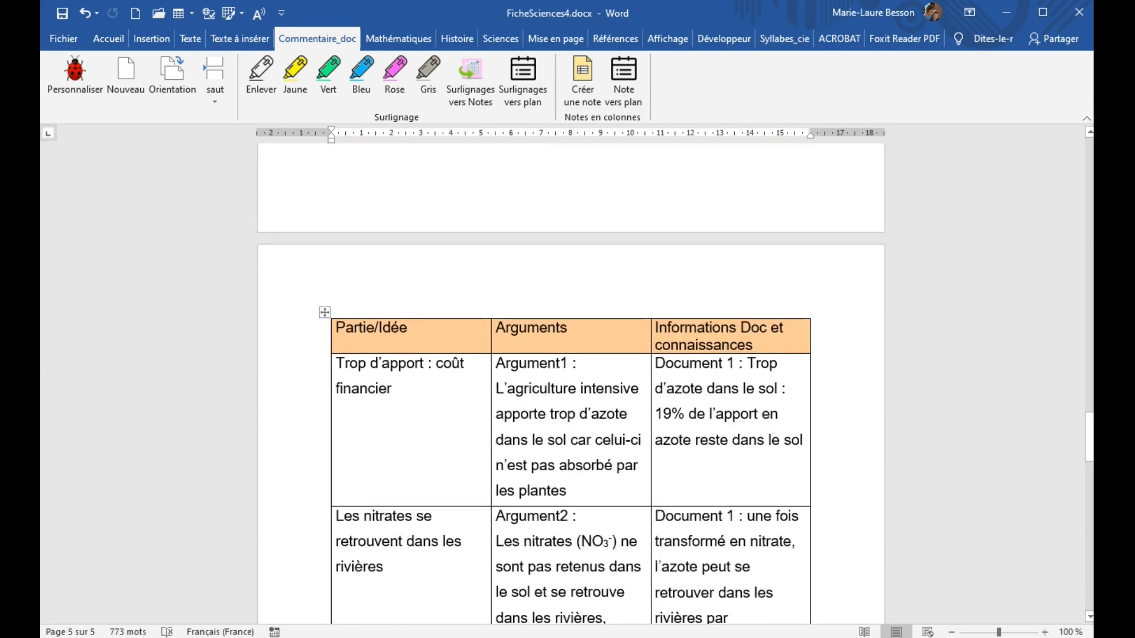
click(427, 473)
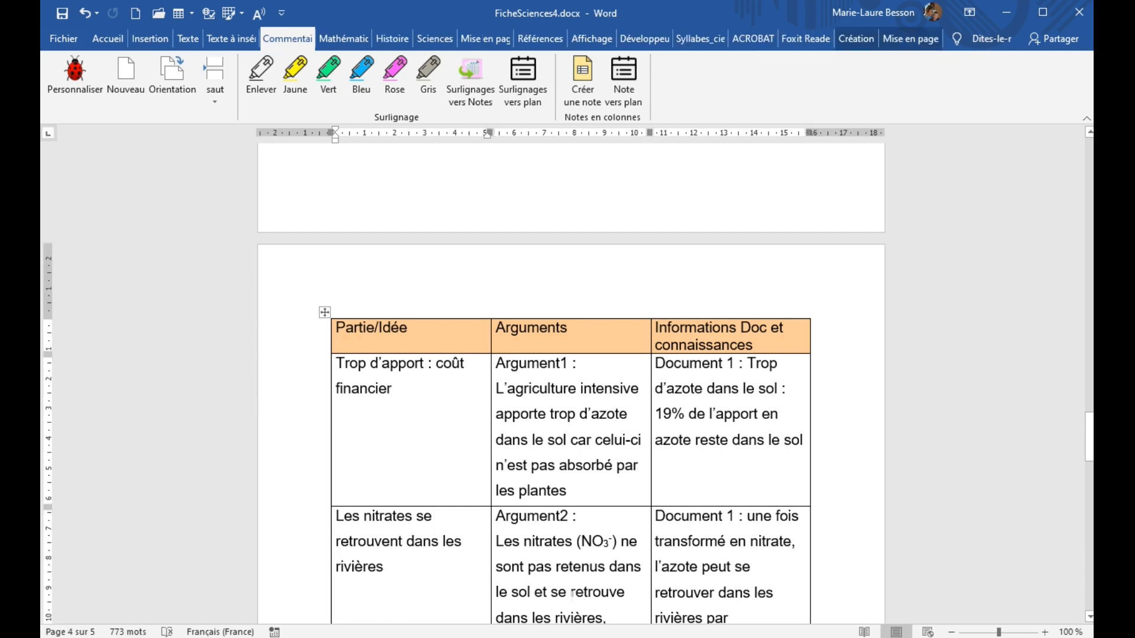
scroll(571, 593, down, 5)
scroll(557, 562, down, 15)
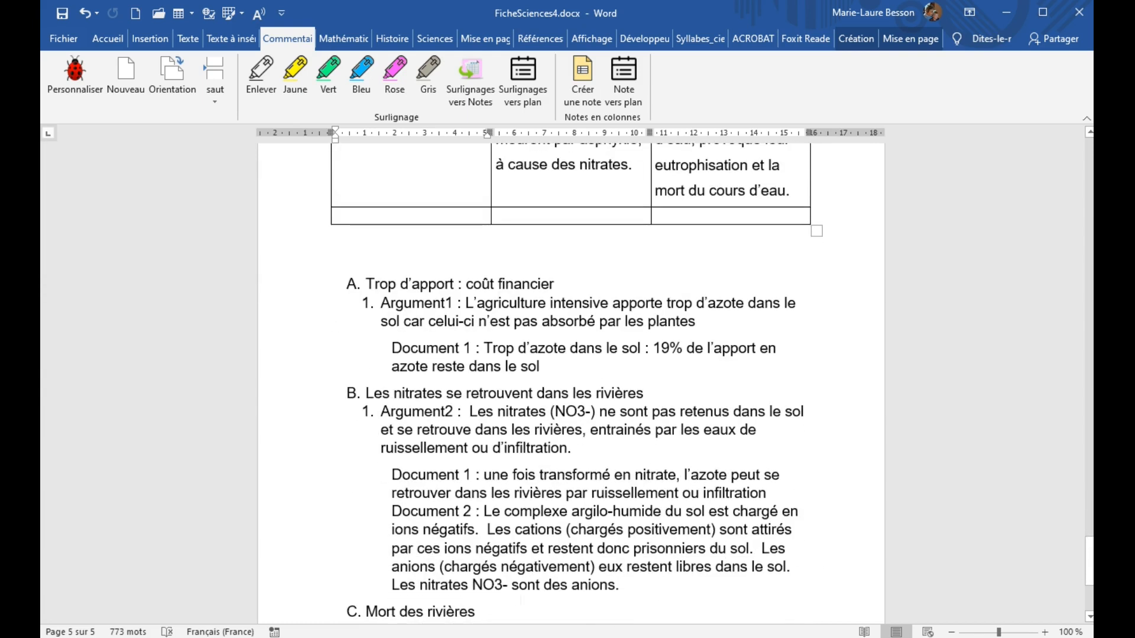
scroll(521, 600, down, 3)
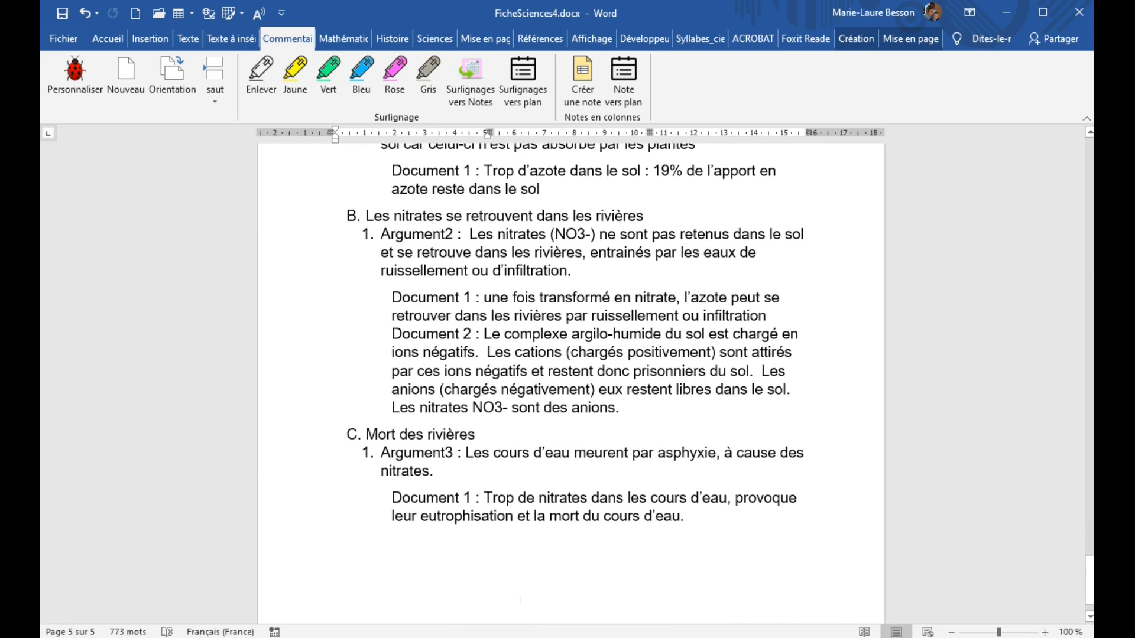
scroll(521, 599, down, 1)
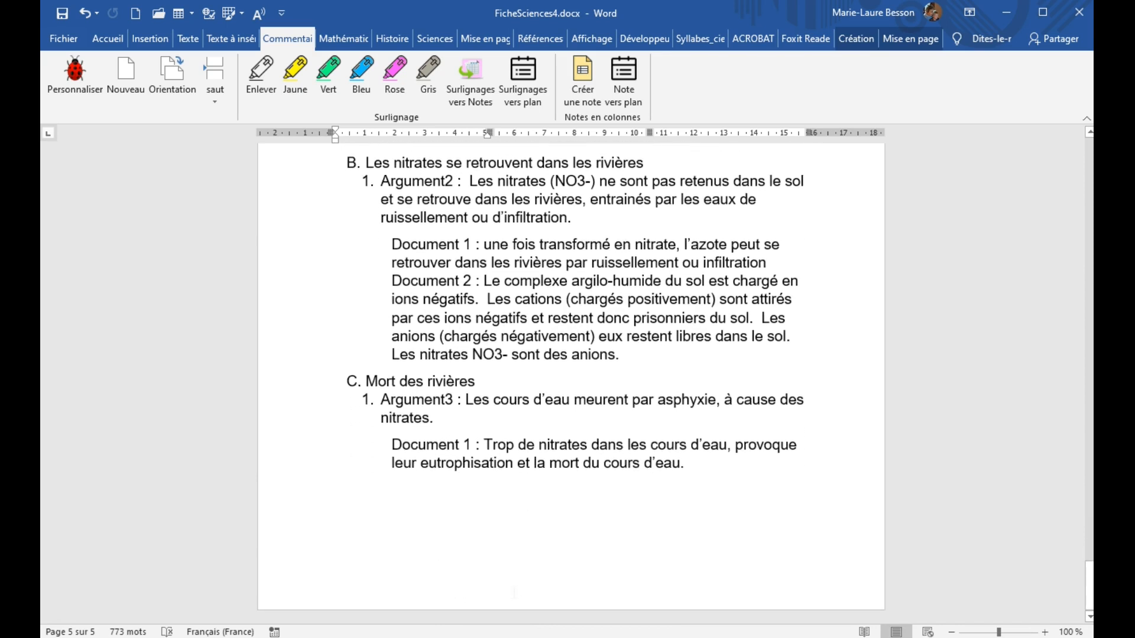
Step: Extract the earlier observation table as an outline at the document's end, numbering column 1 with "I." and adding an empty line between parts
scroll(514, 591, up, 10)
scroll(502, 519, up, 10)
scroll(500, 501, up, 8)
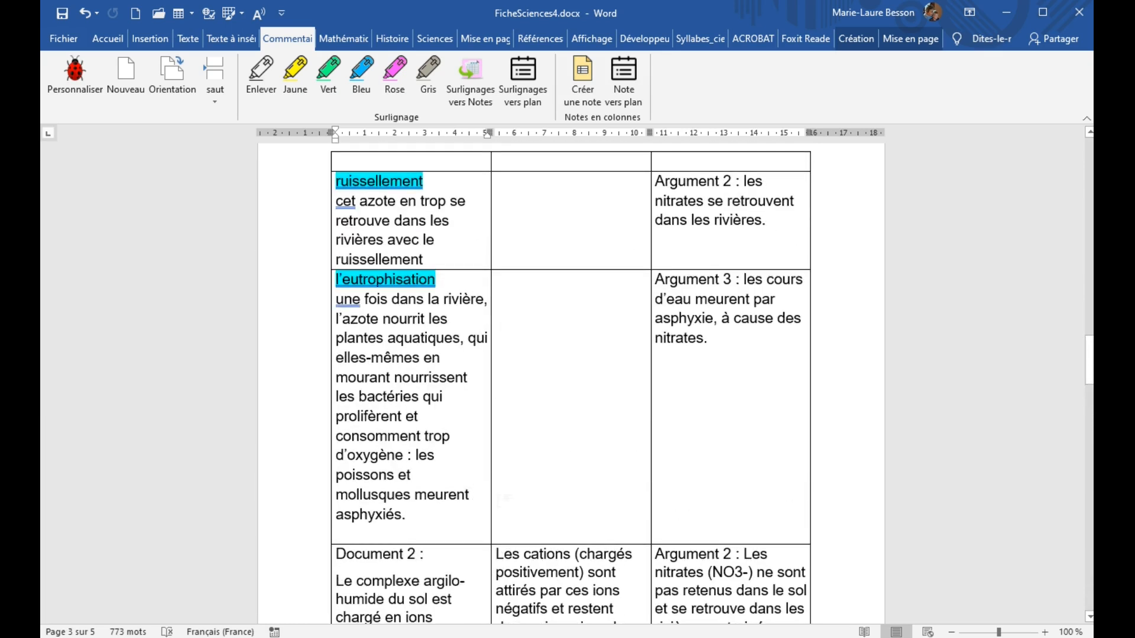
scroll(499, 499, up, 3)
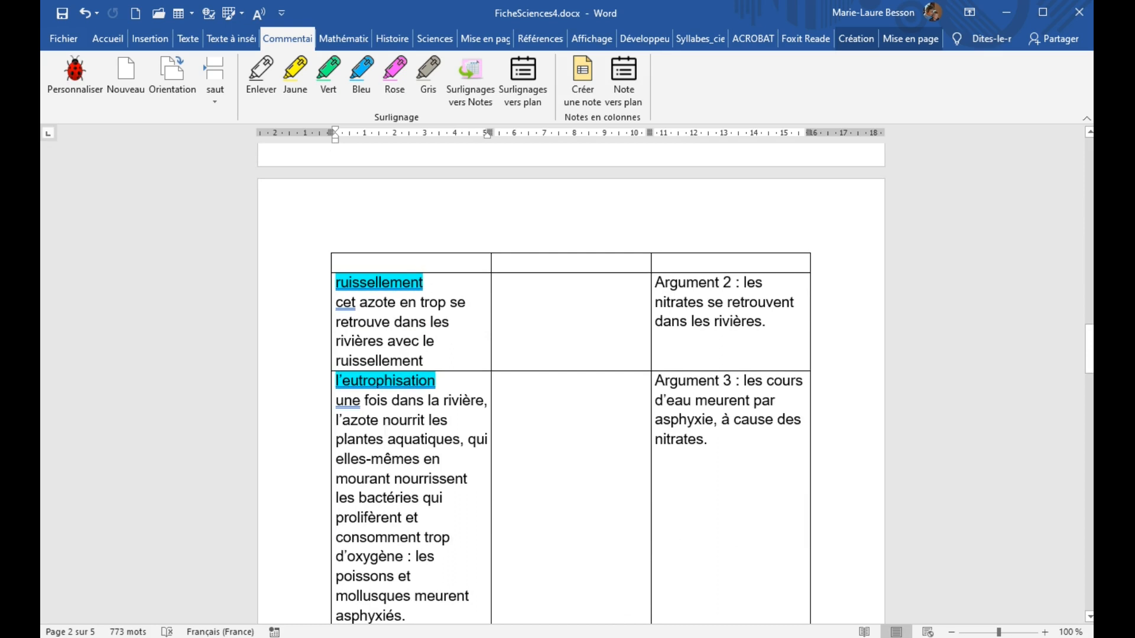
click(626, 76)
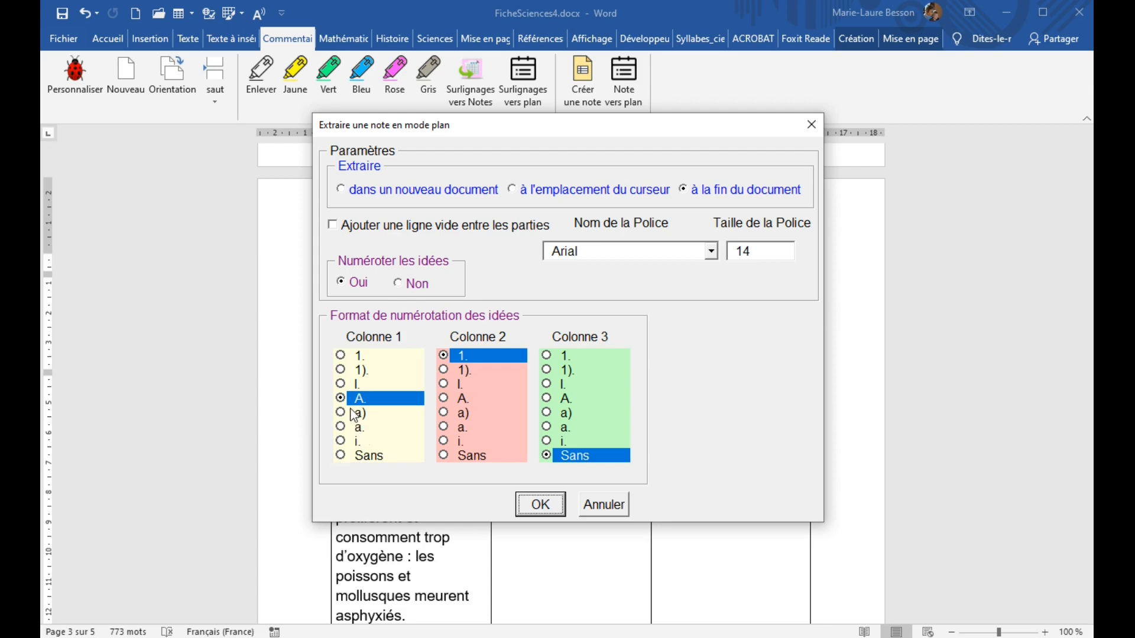
click(343, 386)
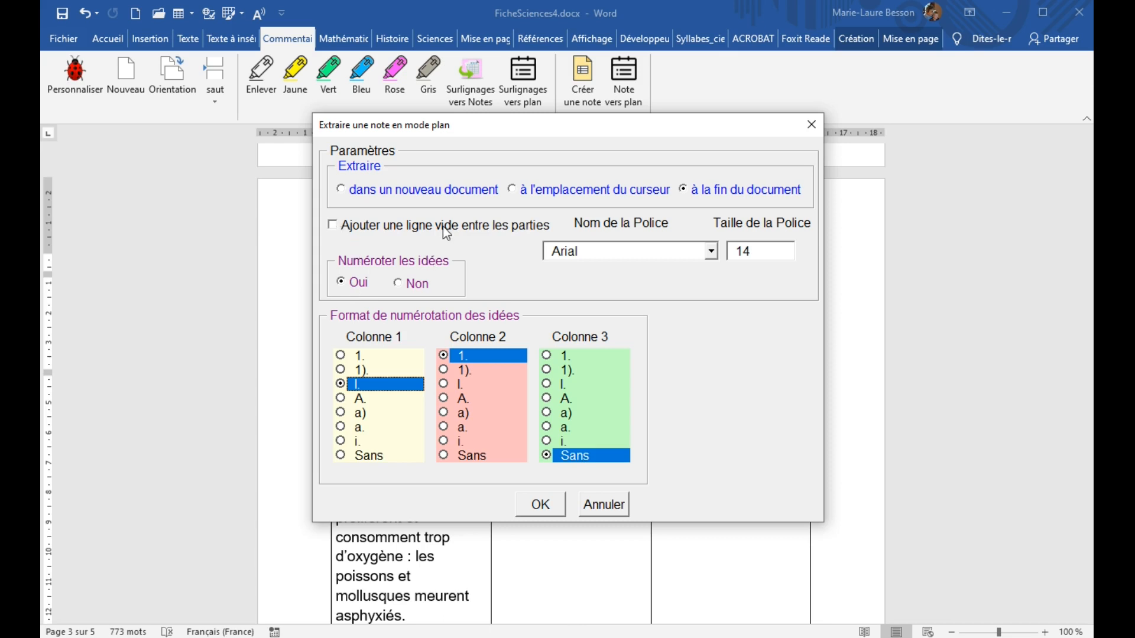
click(331, 227)
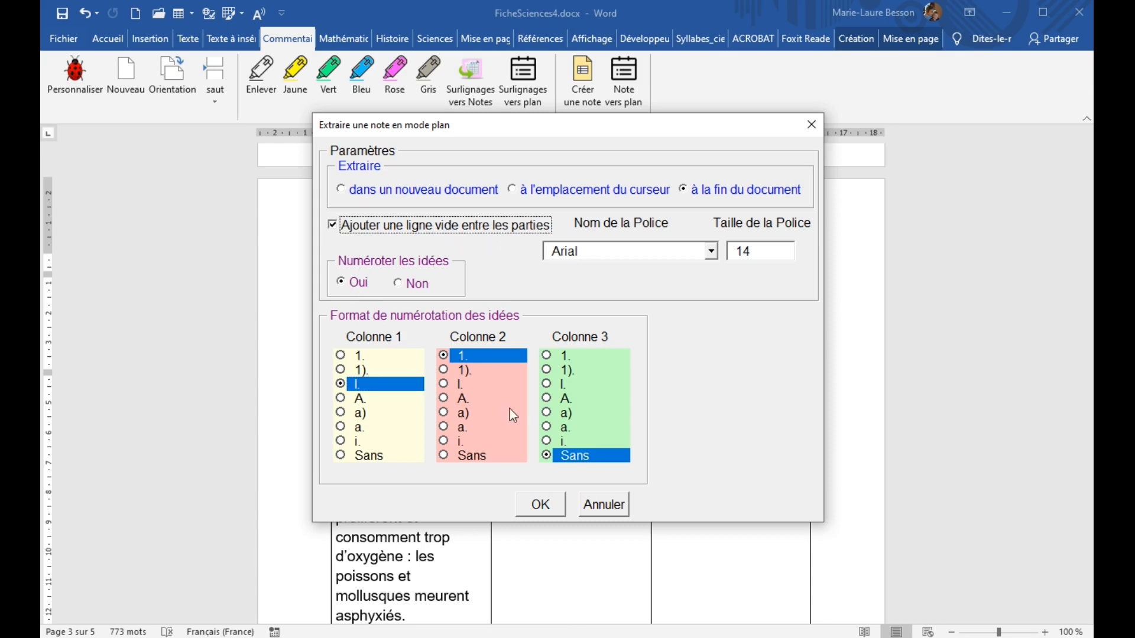
click(540, 504)
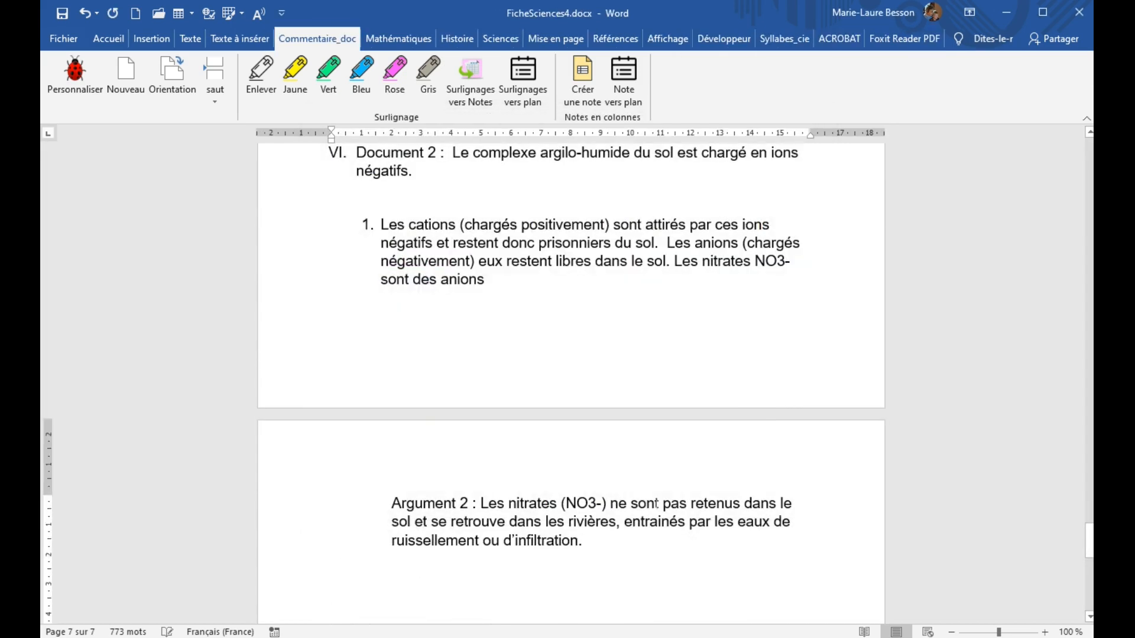
Step: Insert an empty paragraph after part C of the first outline to separate it from the newly extracted Roman-numbered outline
scroll(646, 496, up, 3)
scroll(647, 495, up, 13)
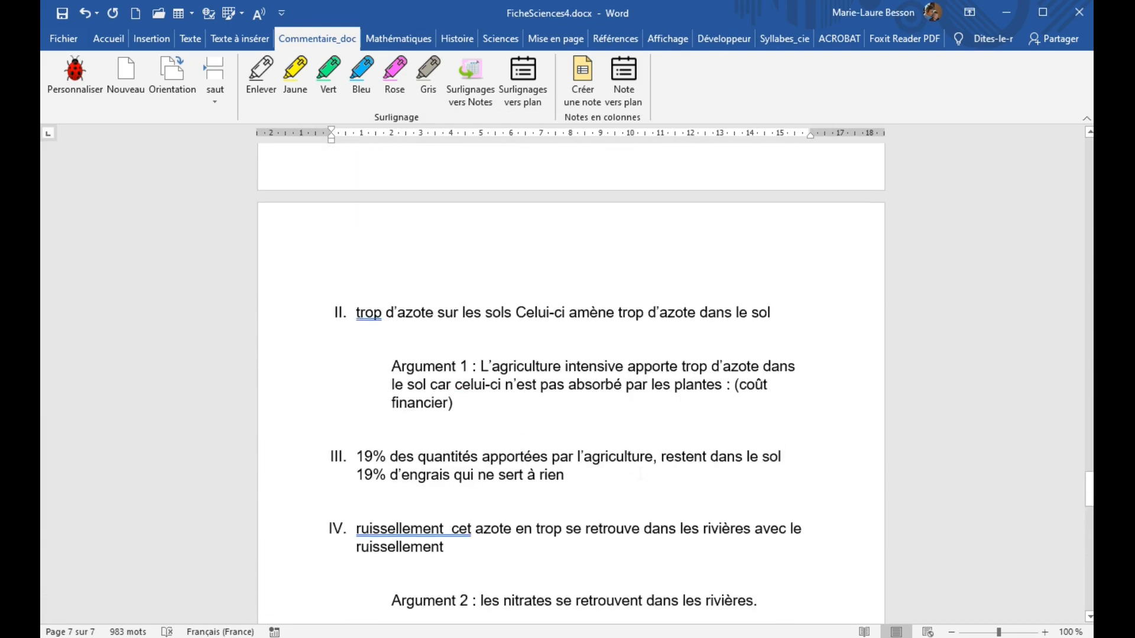
scroll(571, 385, up, 2)
scroll(571, 384, down, 8)
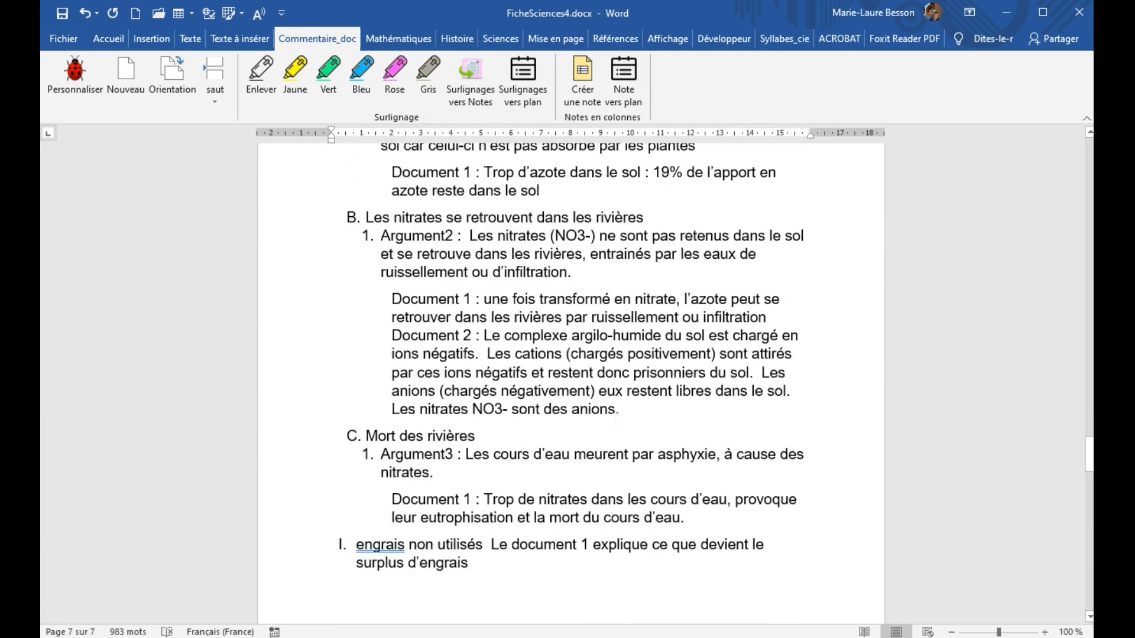
scroll(571, 384, down, 1)
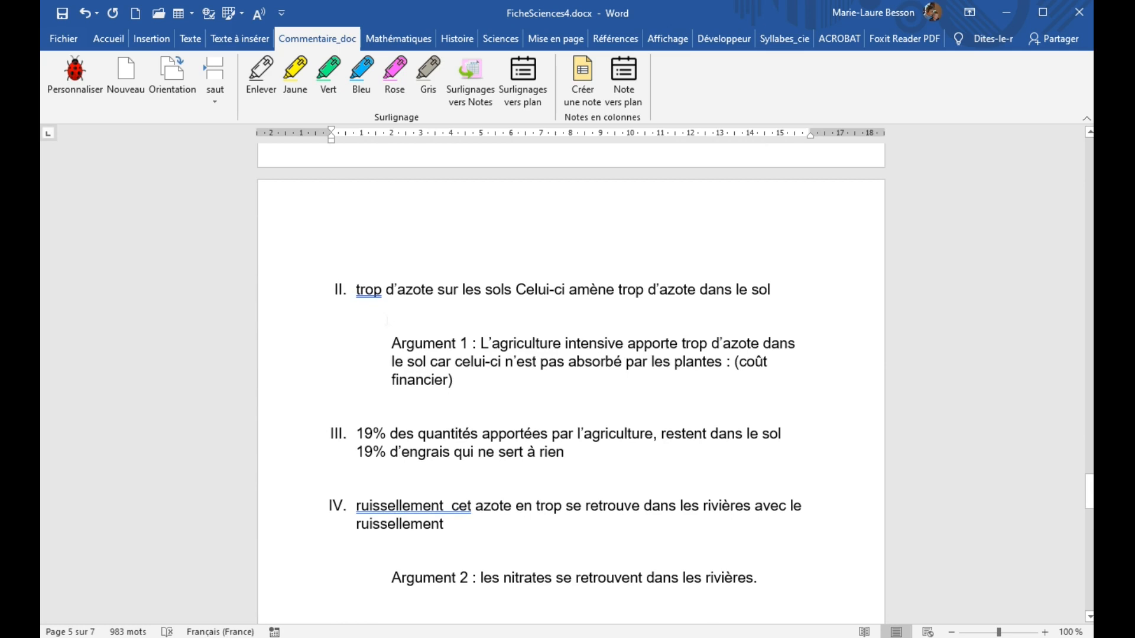
scroll(571, 374, up, 2)
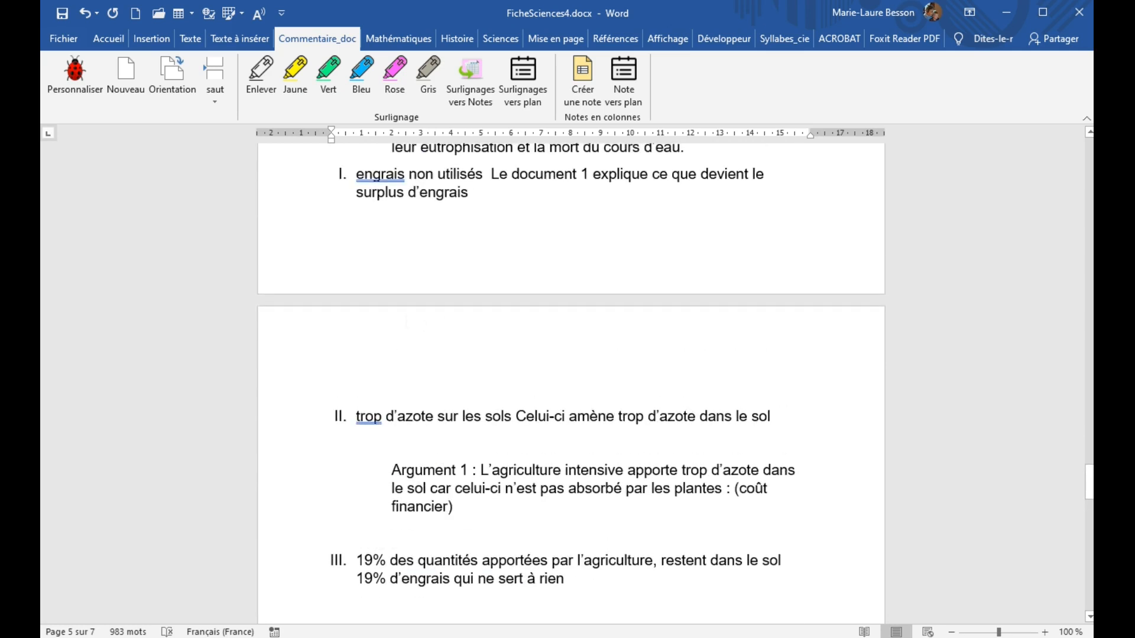
scroll(571, 374, up, 2)
click(701, 286)
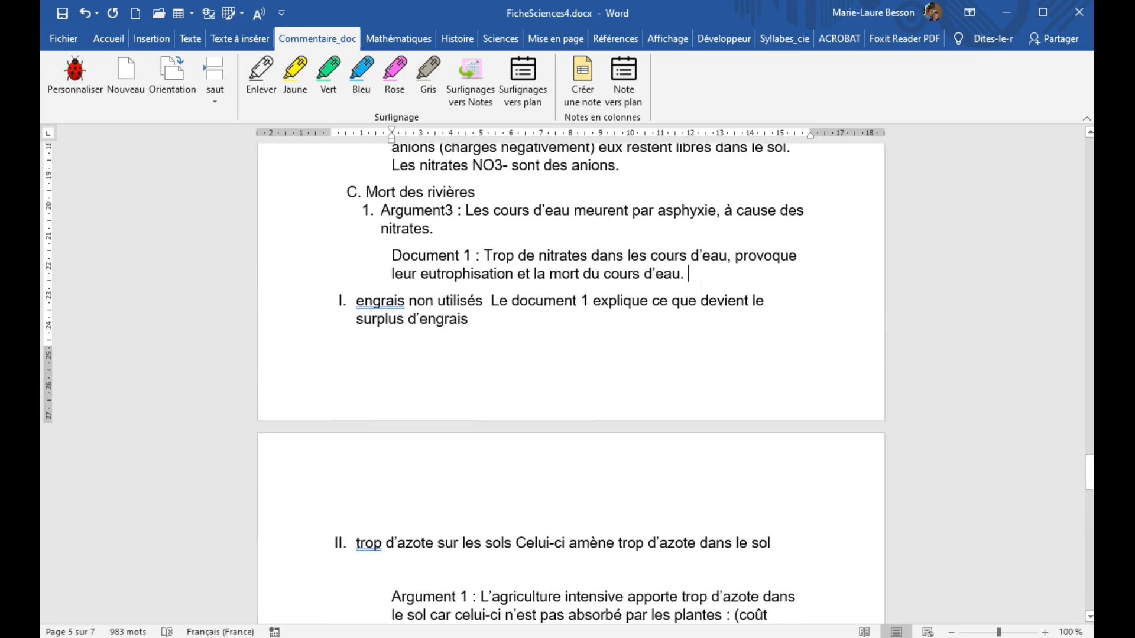
key(Return)
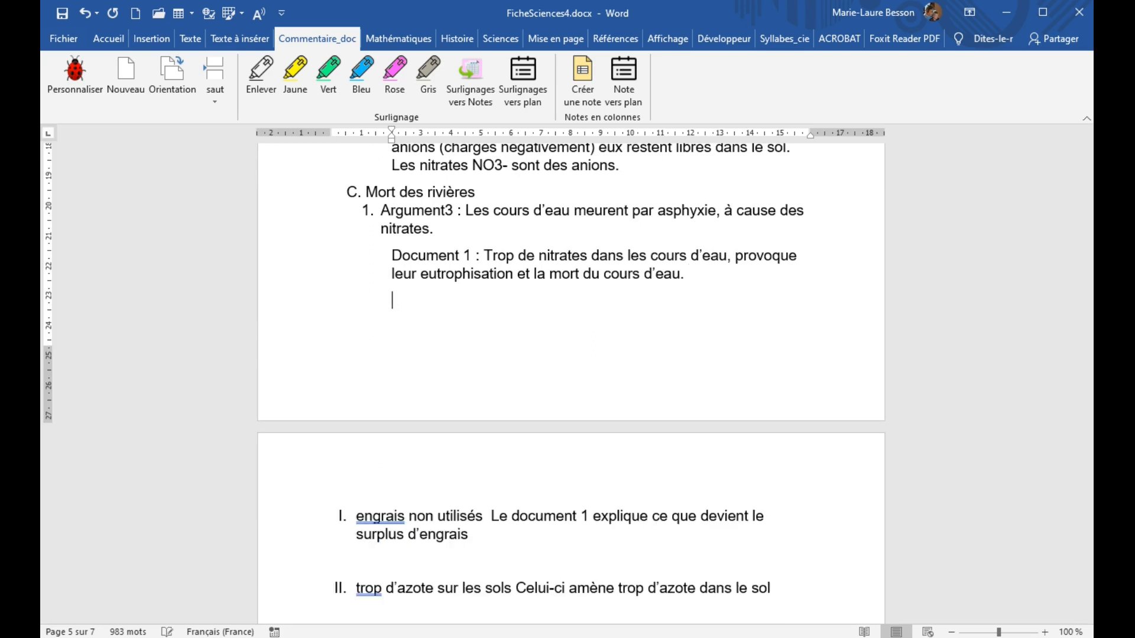
Step: Place the cursor below the Roman-numbered outline and set up a highlight-to-outline extraction of the Jaune, Vert and Bleu highlights
scroll(519, 432, down, 3)
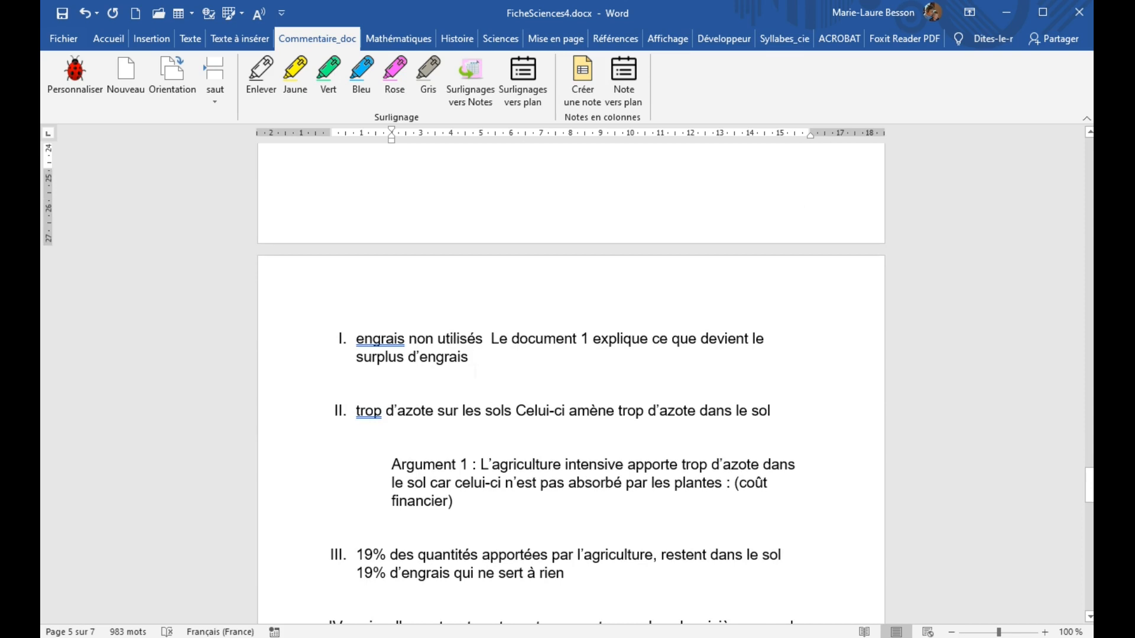
click(456, 356)
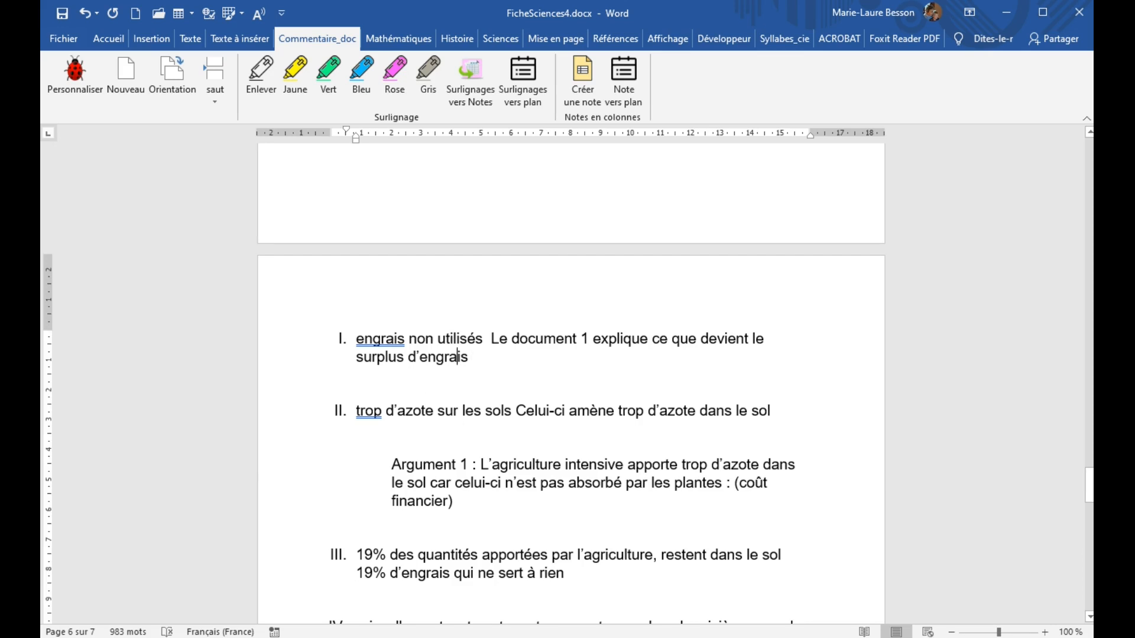
scroll(570, 384, down, 9)
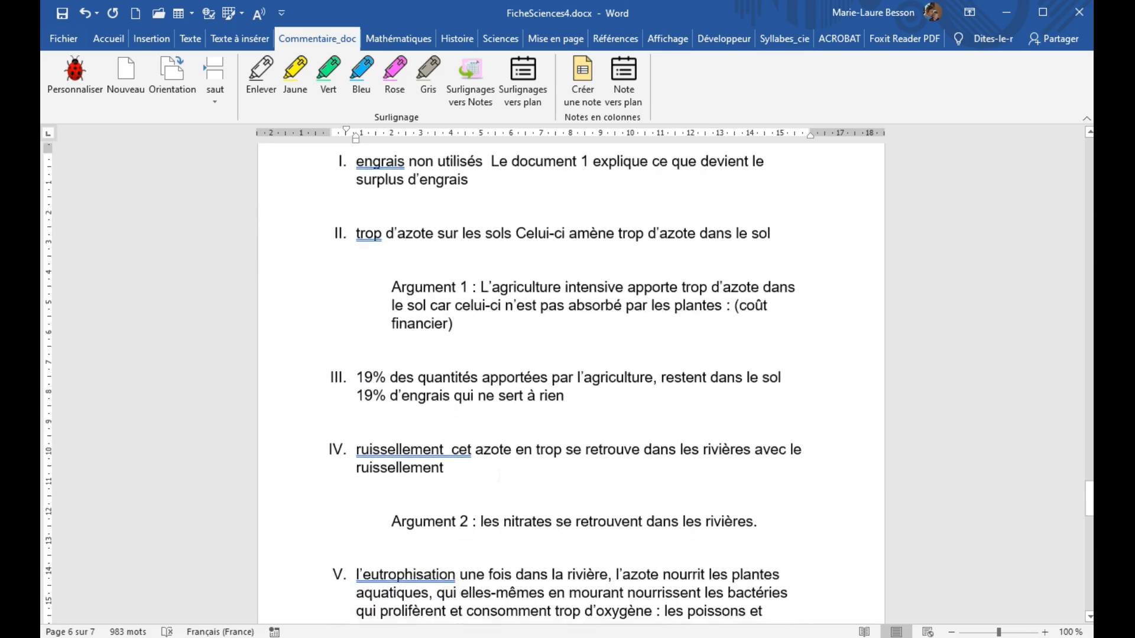
scroll(571, 384, down, 6)
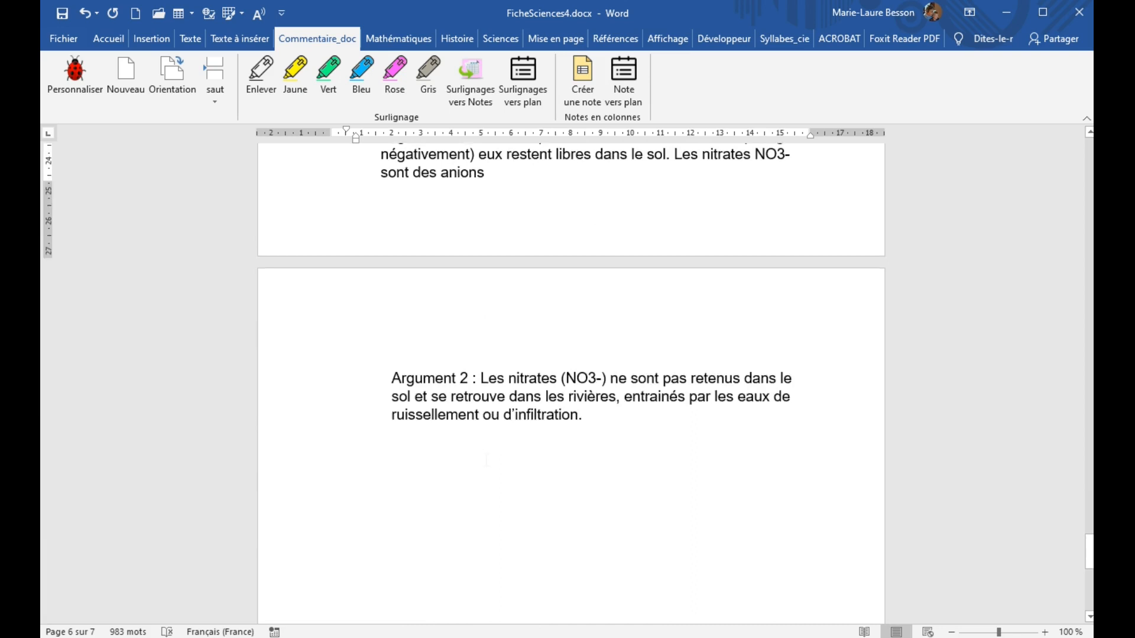
click(332, 392)
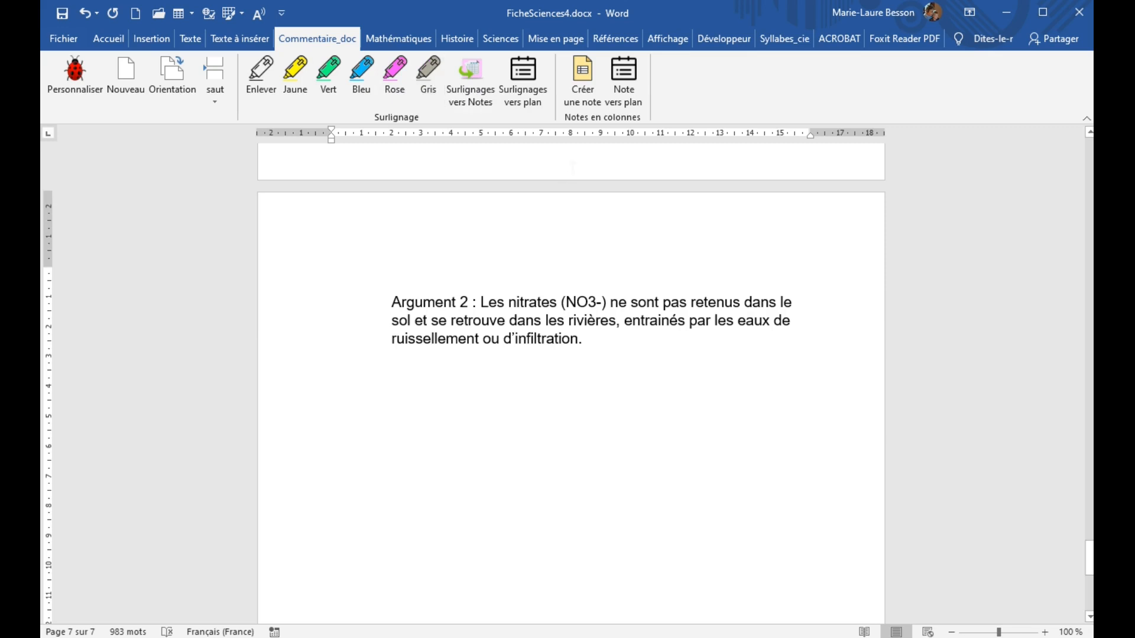
click(523, 72)
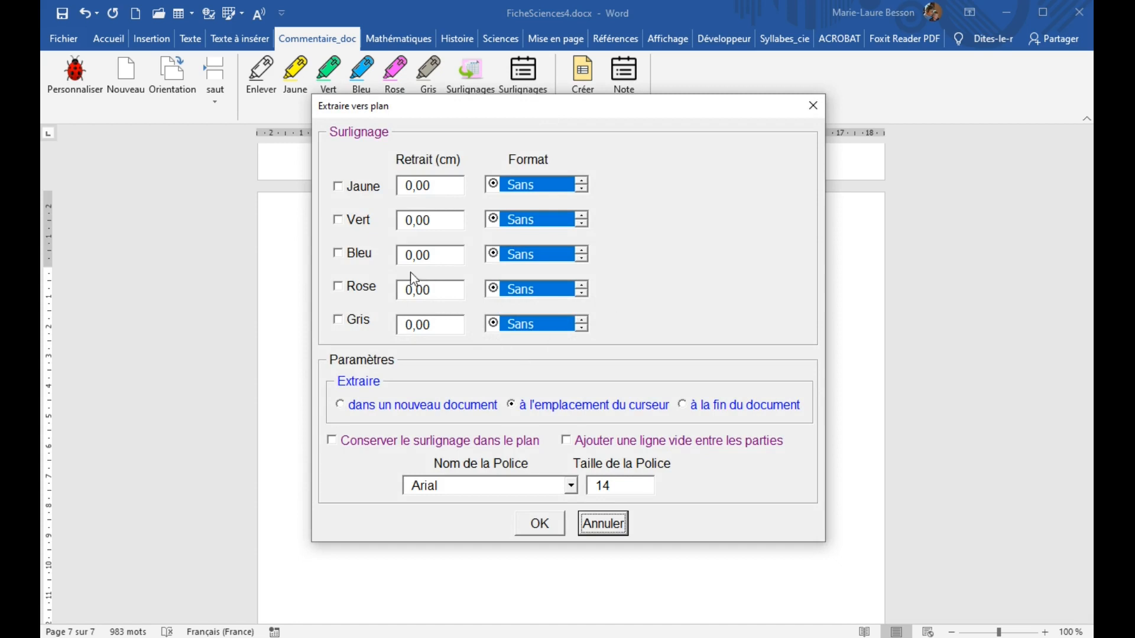
click(340, 189)
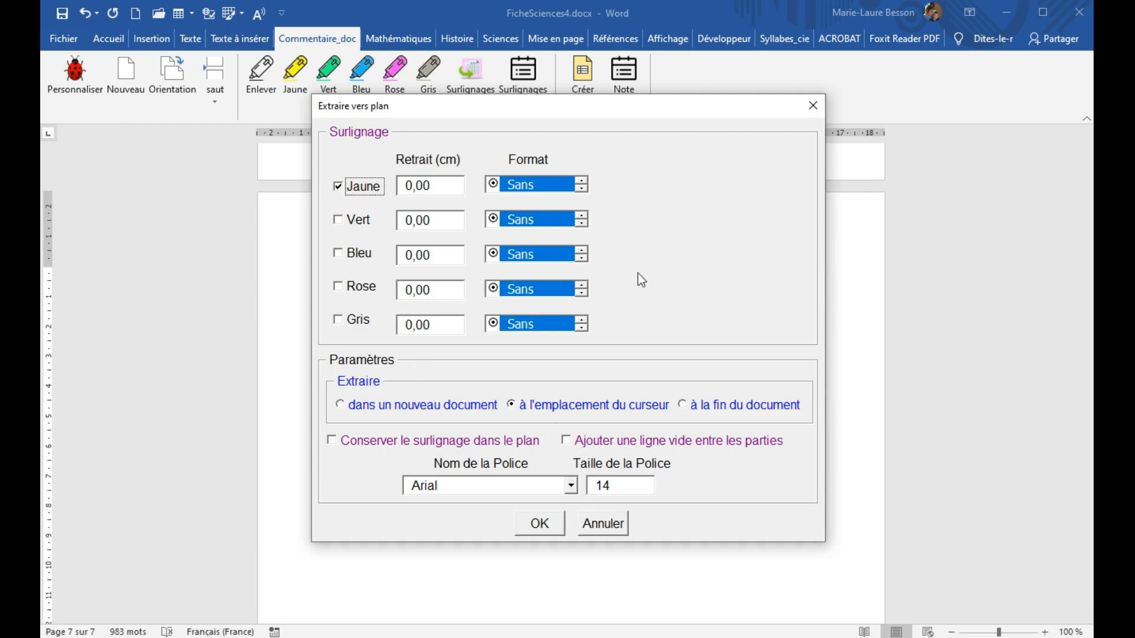
click(339, 222)
click(339, 254)
Step: Set the outline indents to 0,5 cm for the Vert highlights and 1 cm for the Bleu highlights
click(447, 222)
key(BackSpace)
text(5)
key(BackSpace)
key(BackSpace)
text(5)
key(shift+Left)
key(shift+Left)
key(shift+Left)
key(shift+Left)
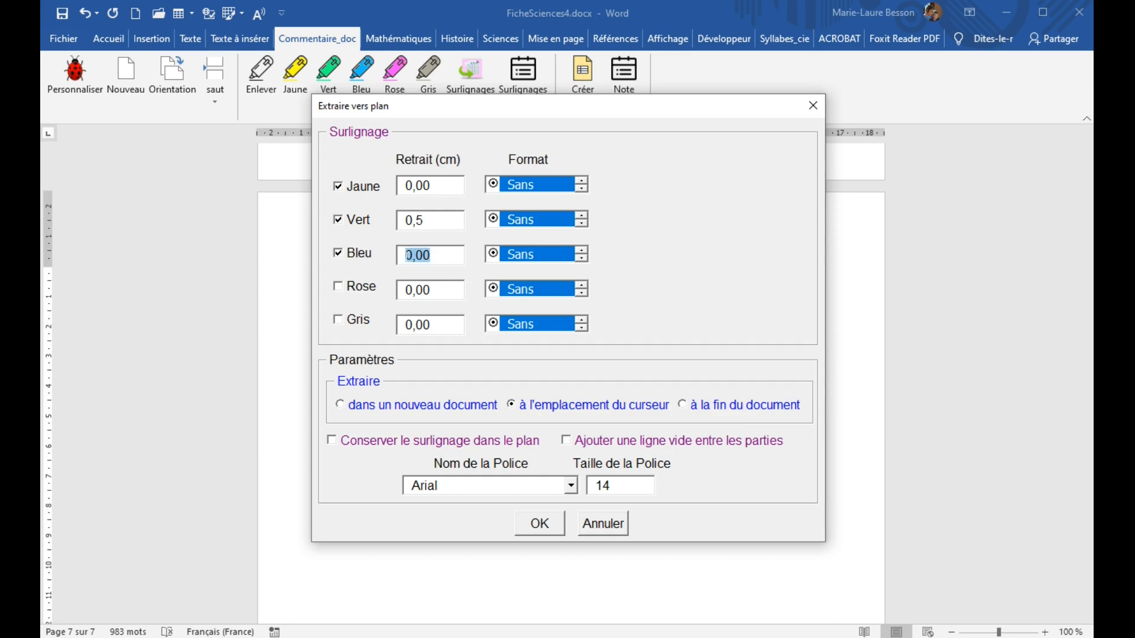
text(1)
Step: Set the numbering format of the Jaune highlights to "A."
click(581, 182)
click(581, 188)
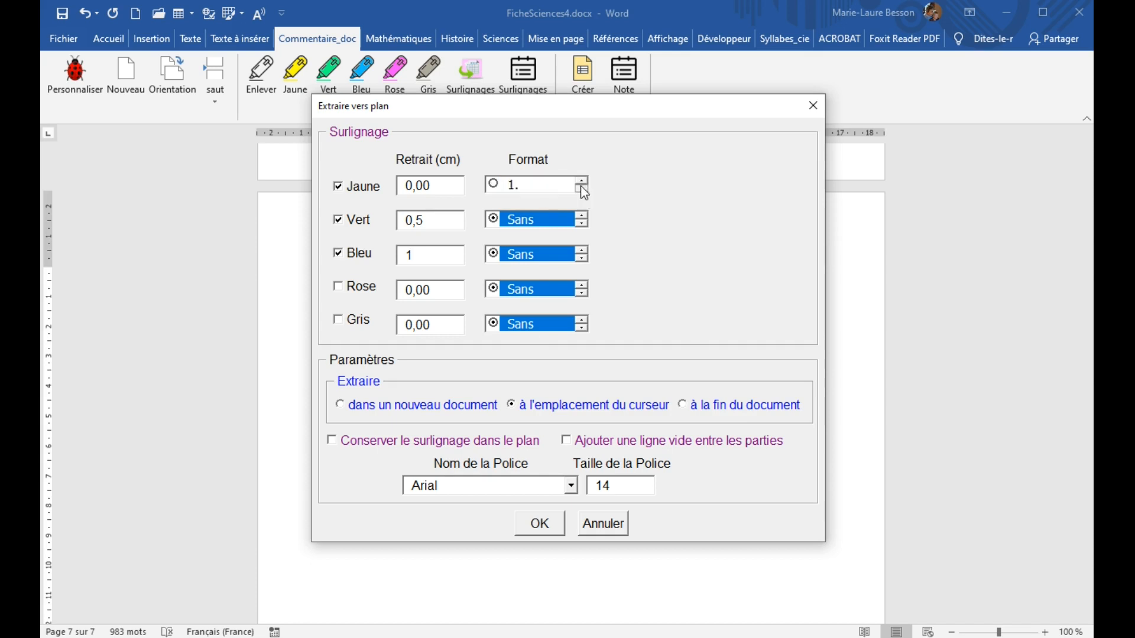
click(582, 189)
click(581, 188)
click(492, 186)
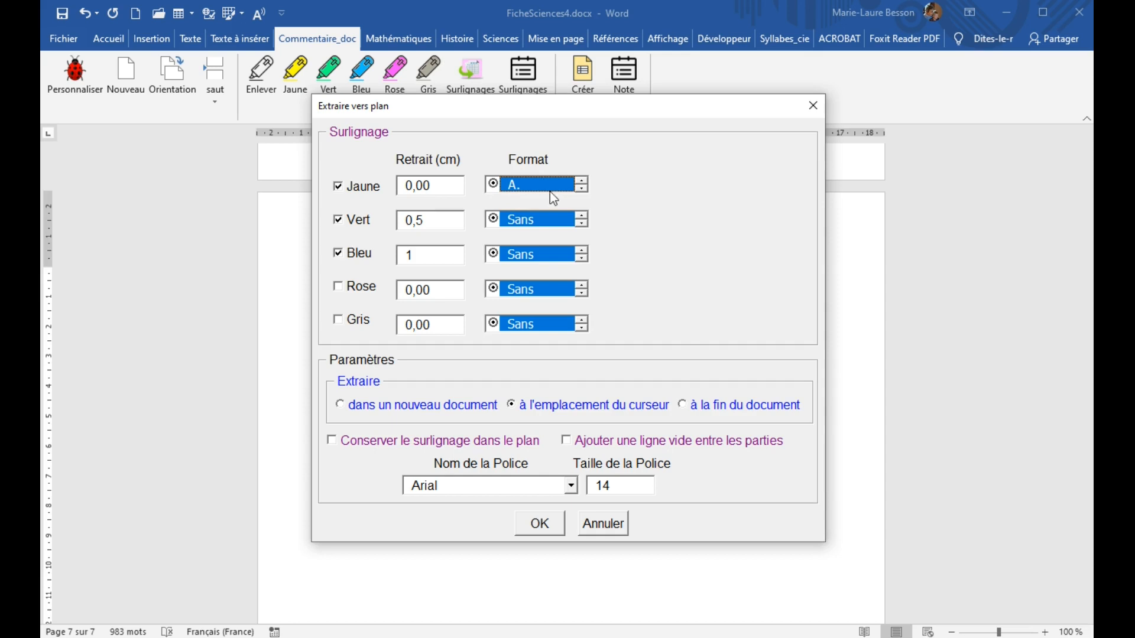
Step: Set the Vert numbering format to "a)" and the destination to the end of the document, and cancel the extraction
click(582, 224)
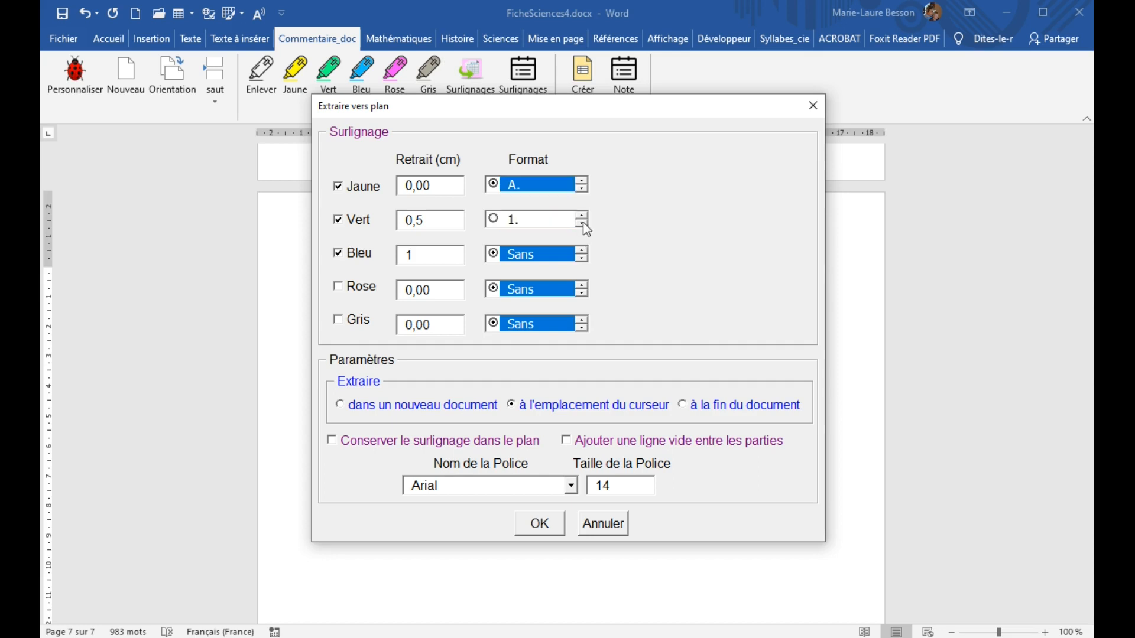
click(582, 224)
click(583, 223)
click(583, 223)
click(582, 223)
click(492, 219)
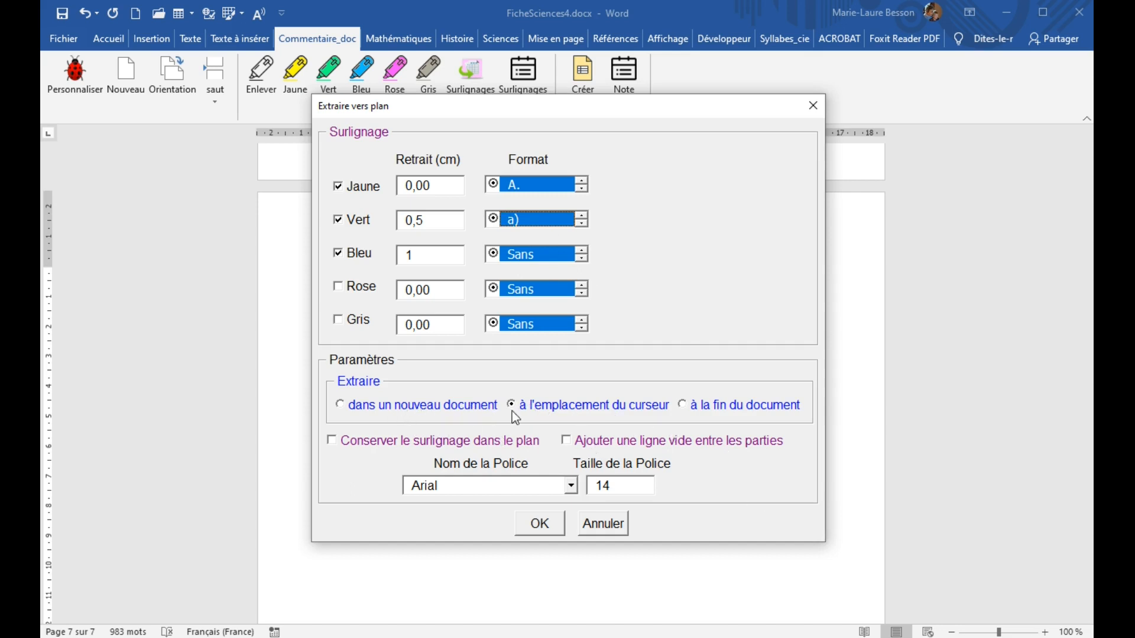
click(682, 408)
click(603, 523)
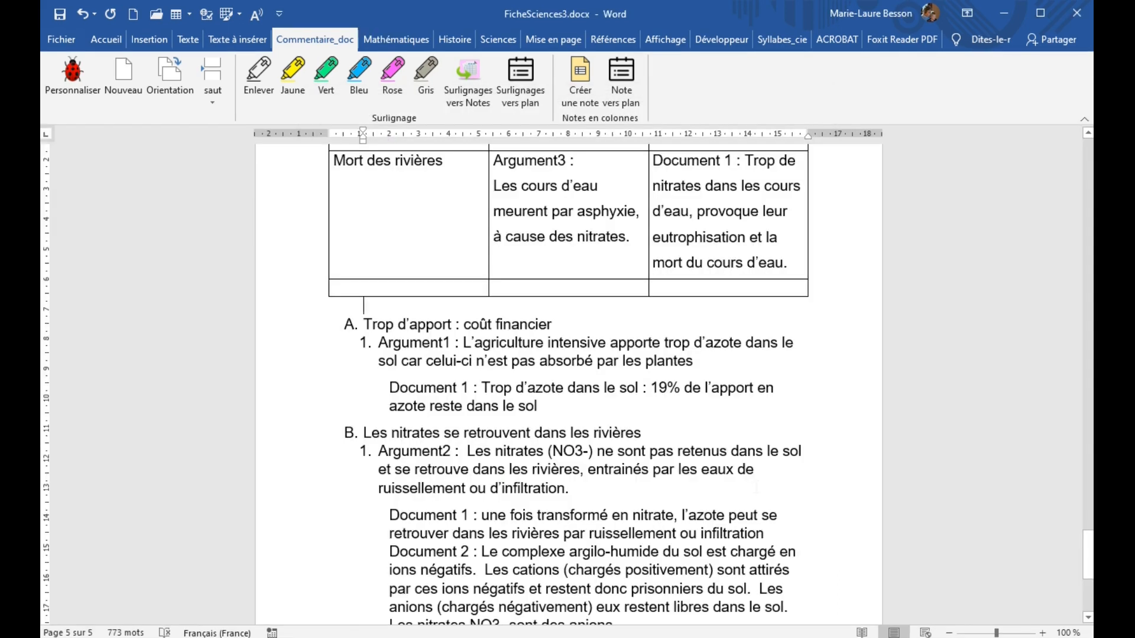